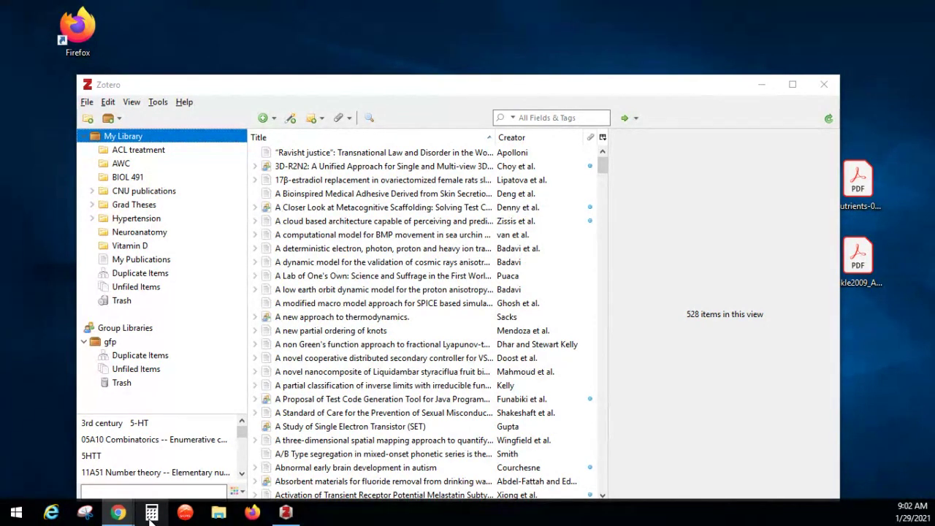
{"action": "left_click", "coordinate": [151, 515]}
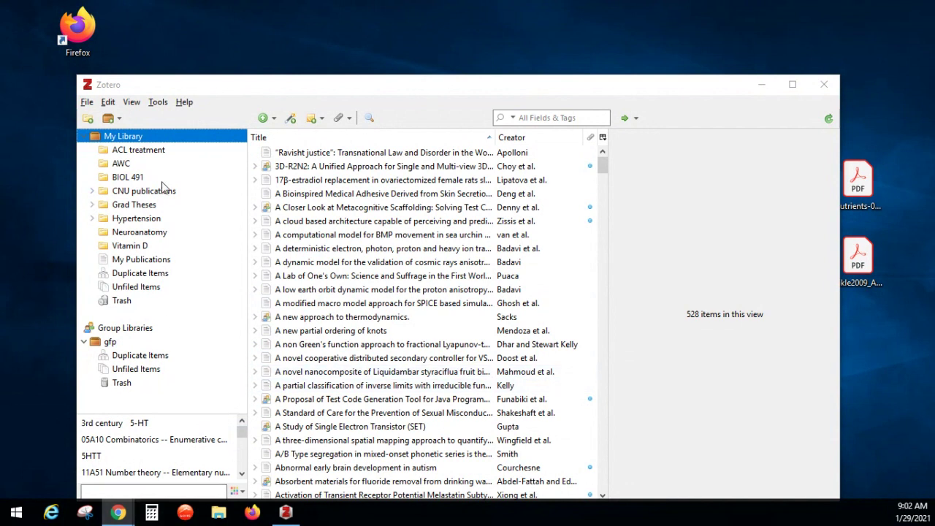
Review the sync settings and the list of installed citation styles in the preferences, and leave them without changes
{"action": "left_click", "coordinate": [109, 103]}
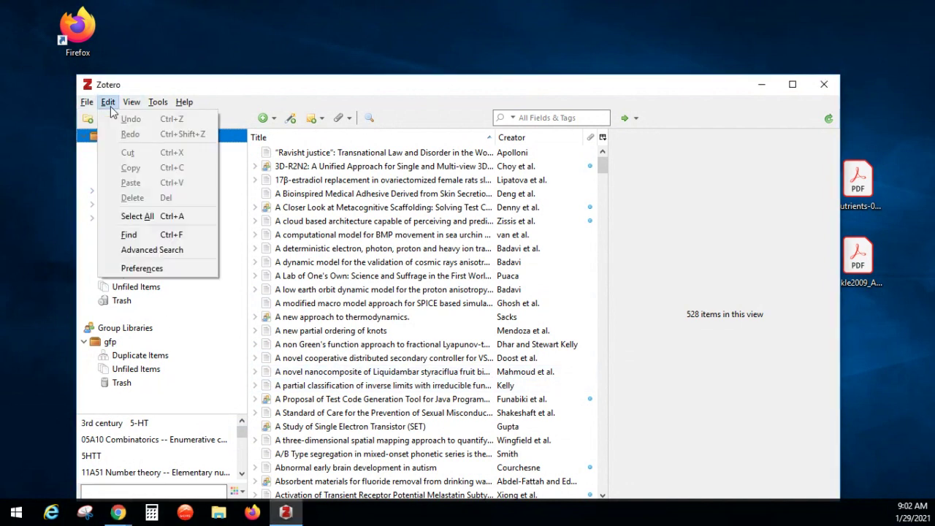
{"action": "left_click", "coordinate": [143, 268]}
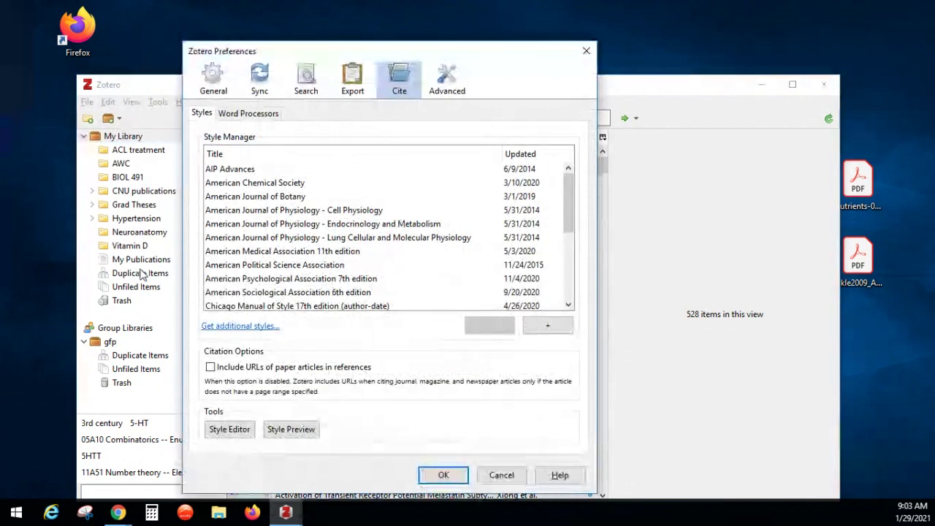
{"action": "left_click", "coordinate": [260, 80]}
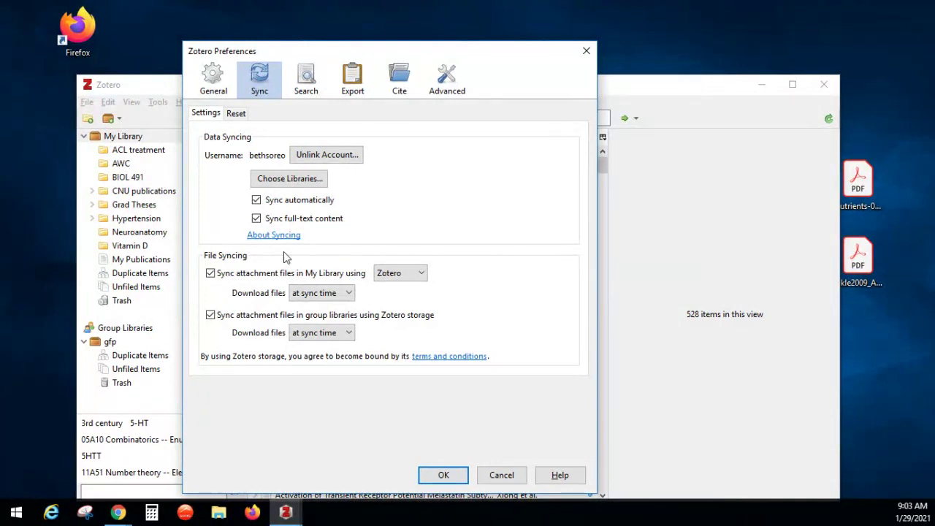
{"action": "left_click", "coordinate": [400, 82]}
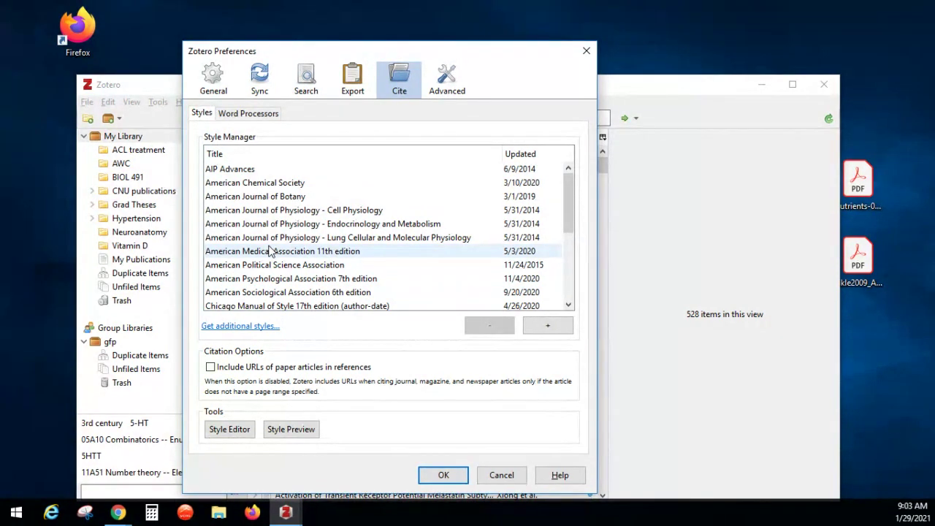
{"action": "scroll", "coordinate": [289, 261], "scroll_direction": "down", "scroll_amount": 3}
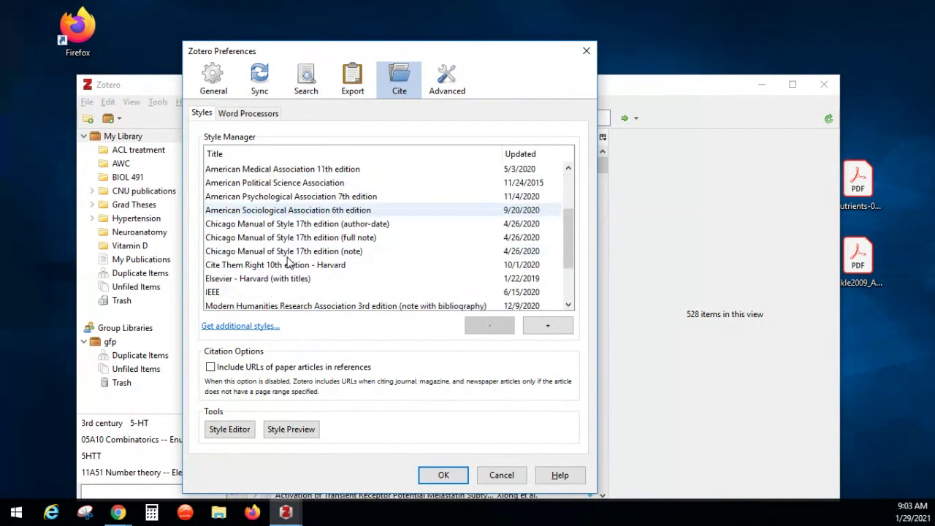
{"action": "scroll", "coordinate": [289, 261], "scroll_direction": "down", "scroll_amount": 1}
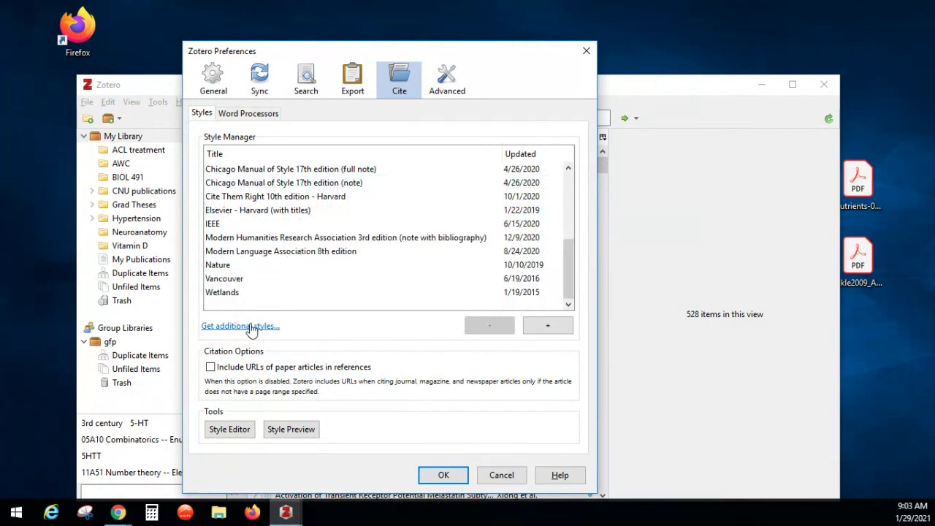
{"action": "scroll", "coordinate": [344, 299], "scroll_direction": "up", "scroll_amount": 1}
{"action": "scroll", "coordinate": [351, 299], "scroll_direction": "up", "scroll_amount": 3}
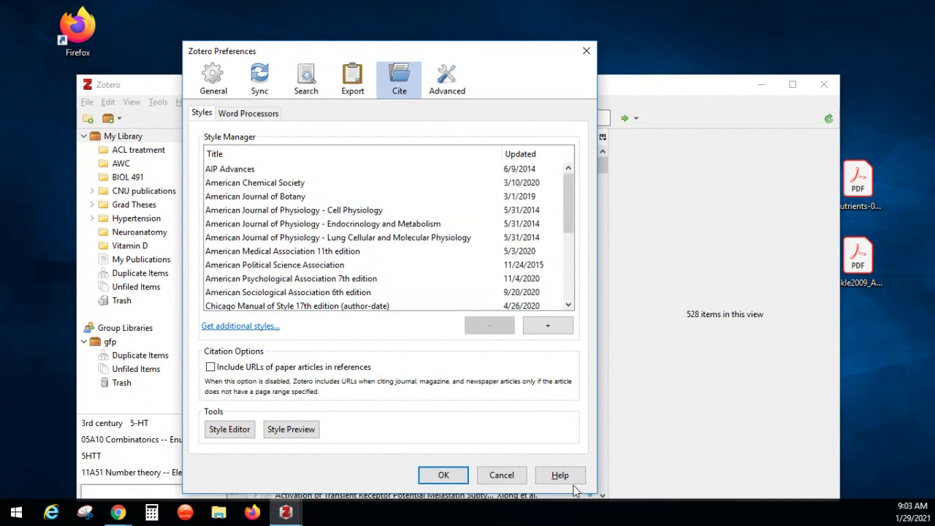
{"action": "left_click", "coordinate": [493, 477]}
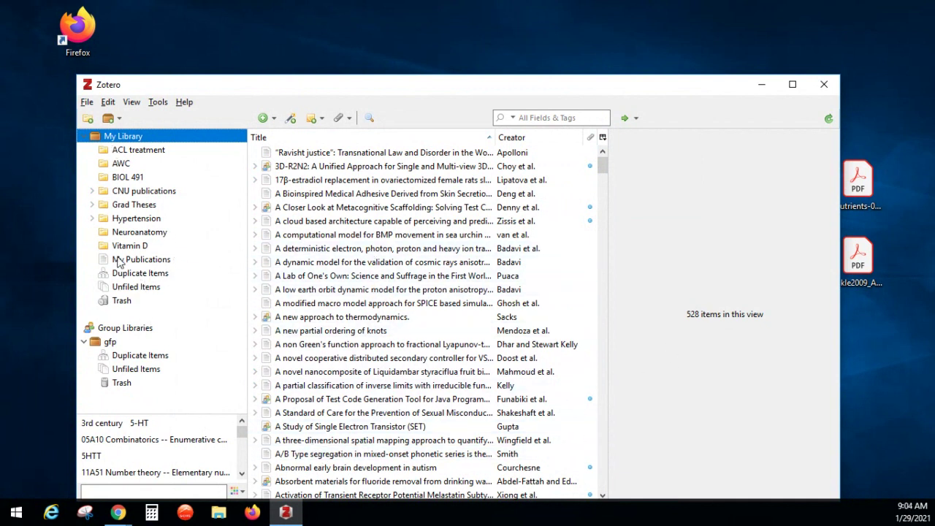
Start a new collection and cancel it at the naming prompt
{"action": "left_click", "coordinate": [87, 119]}
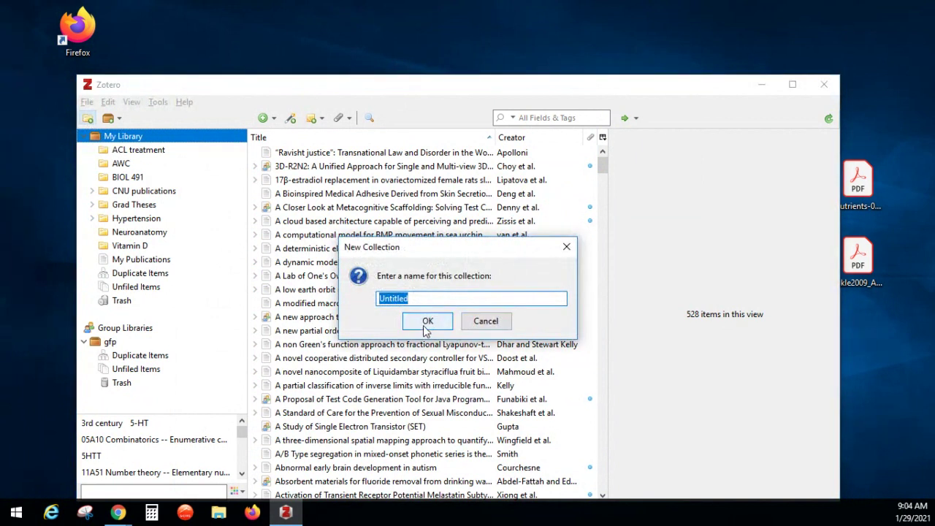
{"action": "left_click", "coordinate": [485, 322]}
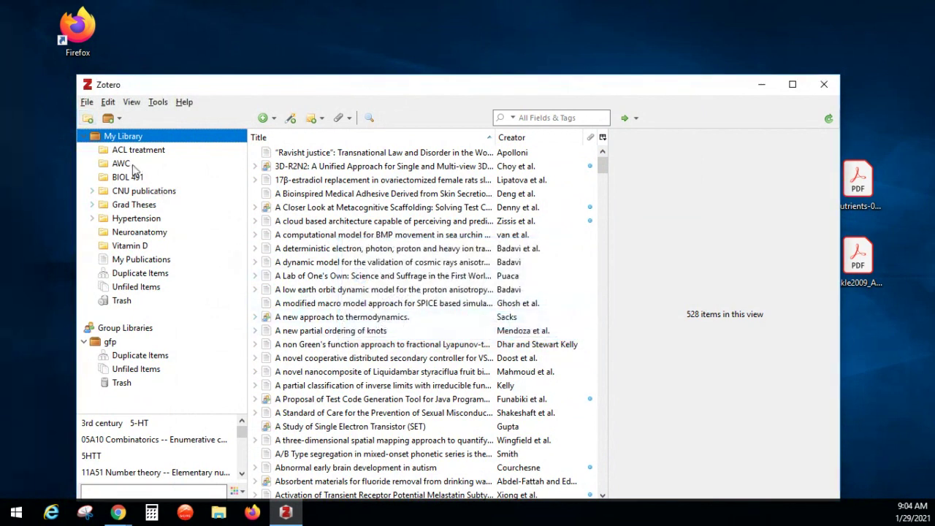
Add the article with PMID 25912039 to the Vitamin D collection by its identifier
{"action": "left_click", "coordinate": [133, 248]}
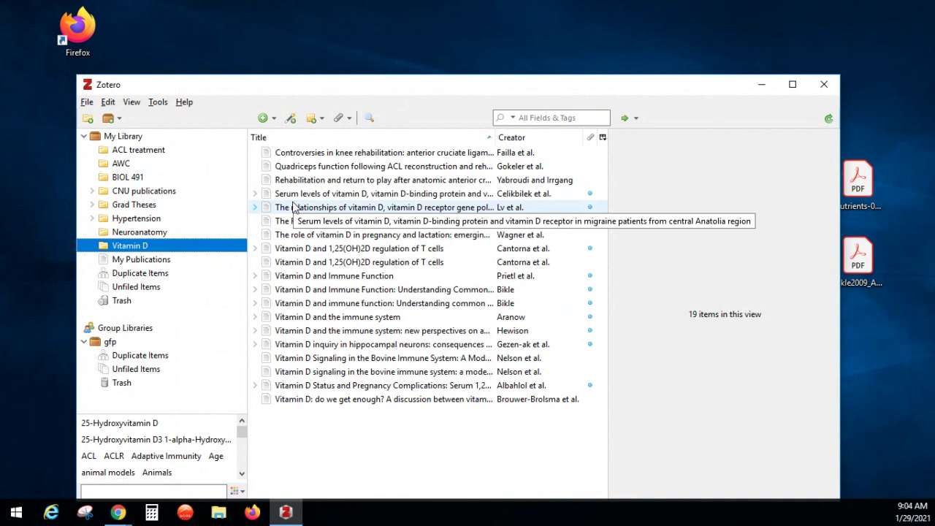
{"action": "left_click", "coordinate": [263, 118]}
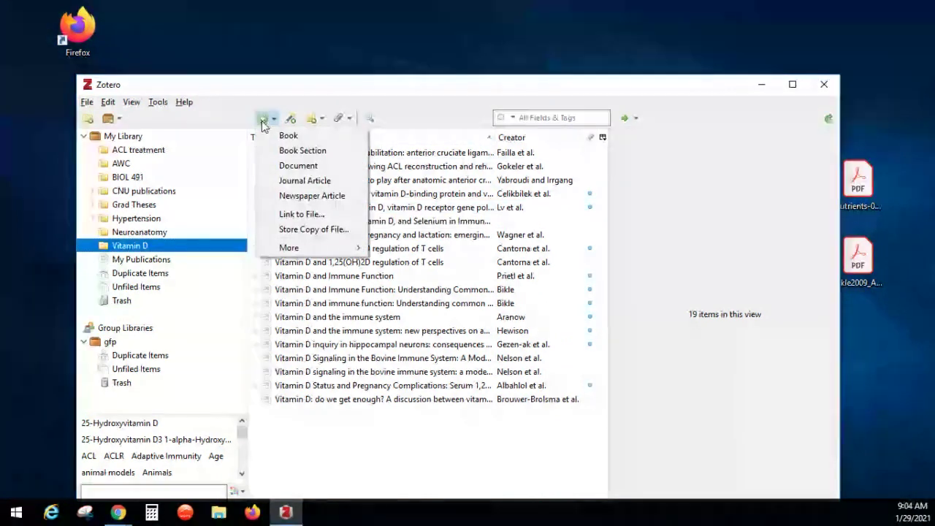
{"action": "left_click", "coordinate": [291, 121]}
{"action": "left_click", "coordinate": [290, 122]}
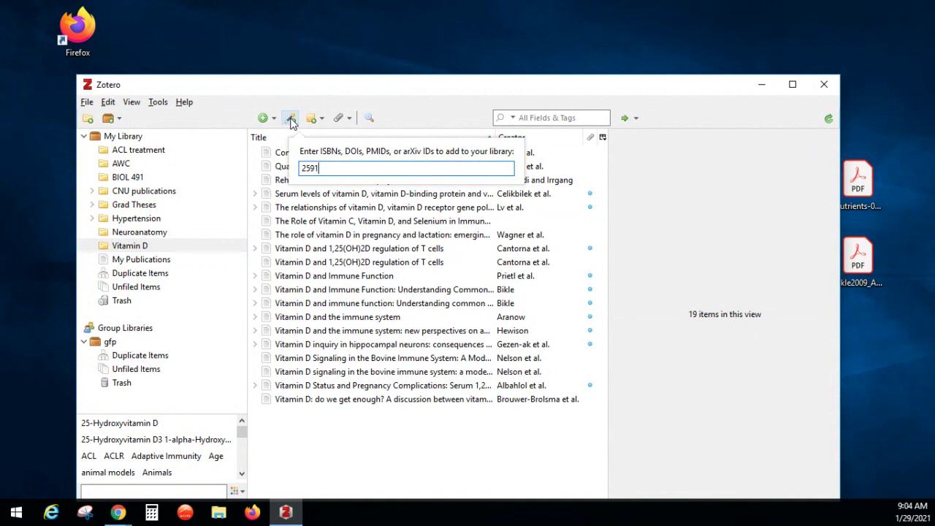
{"action": "type", "text": "2039"}
{"action": "key", "text": "Return"}
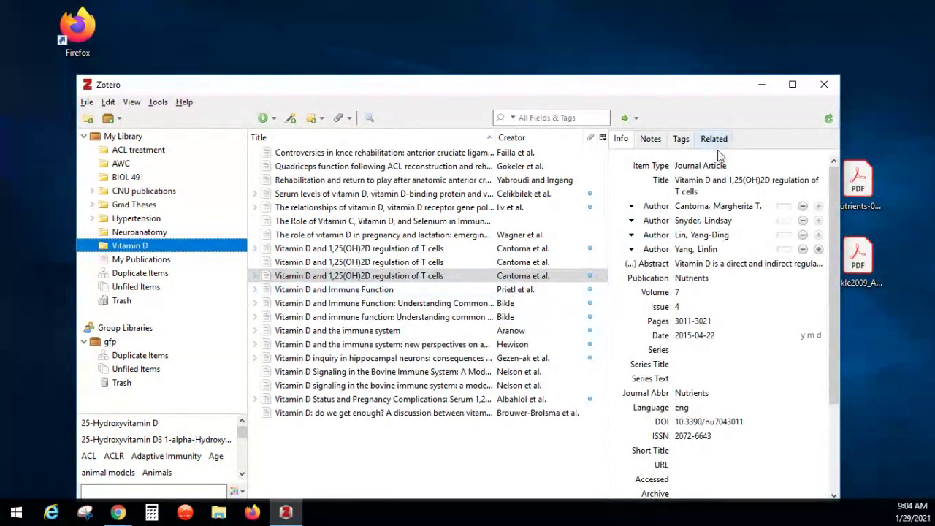
Examine the metadata fields of the added T cells article, from authors and volume to library catalog and series, leaving them unedited
{"action": "left_click", "coordinate": [704, 281]}
{"action": "key", "text": "Tab"}
{"action": "left_click", "coordinate": [703, 334]}
{"action": "scroll", "coordinate": [709, 356], "scroll_direction": "down", "scroll_amount": 3}
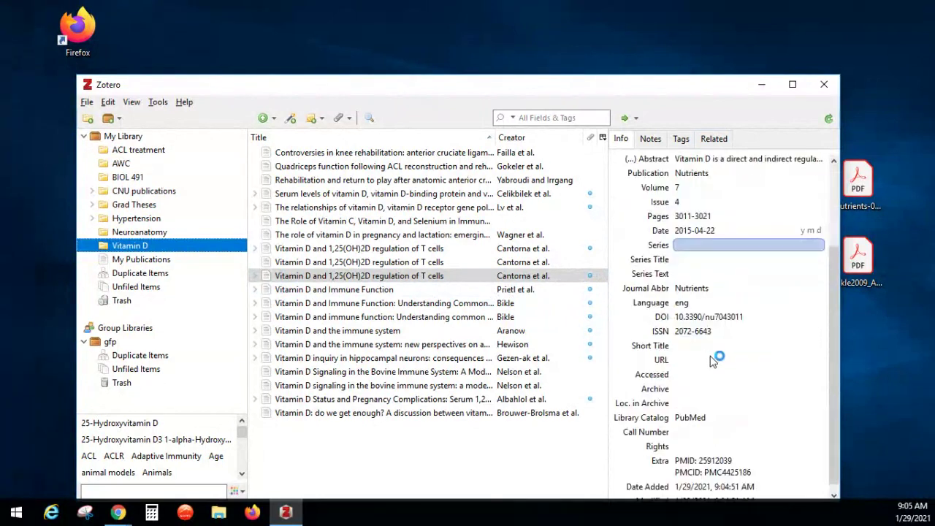
{"action": "left_click", "coordinate": [727, 397]}
{"action": "left_click", "coordinate": [724, 411]}
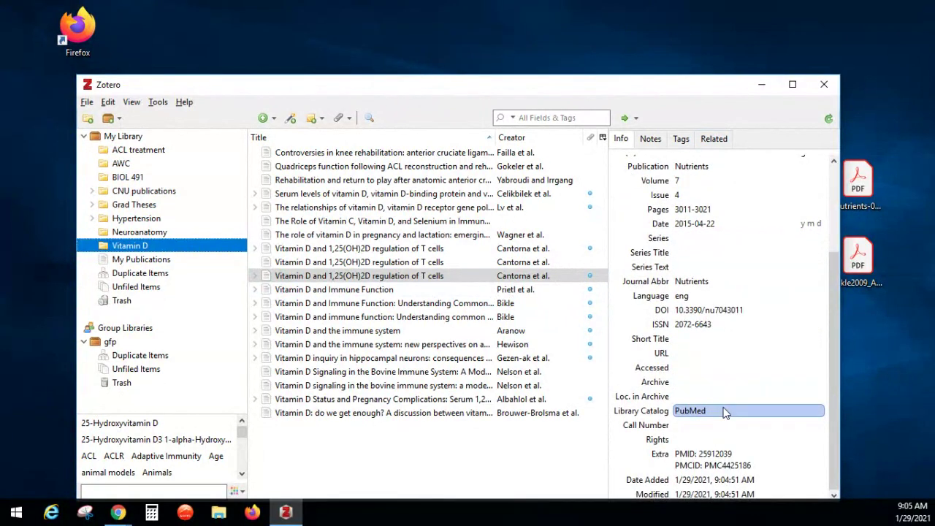
{"action": "scroll", "coordinate": [725, 413], "scroll_direction": "up", "scroll_amount": 3}
{"action": "left_click", "coordinate": [687, 220]}
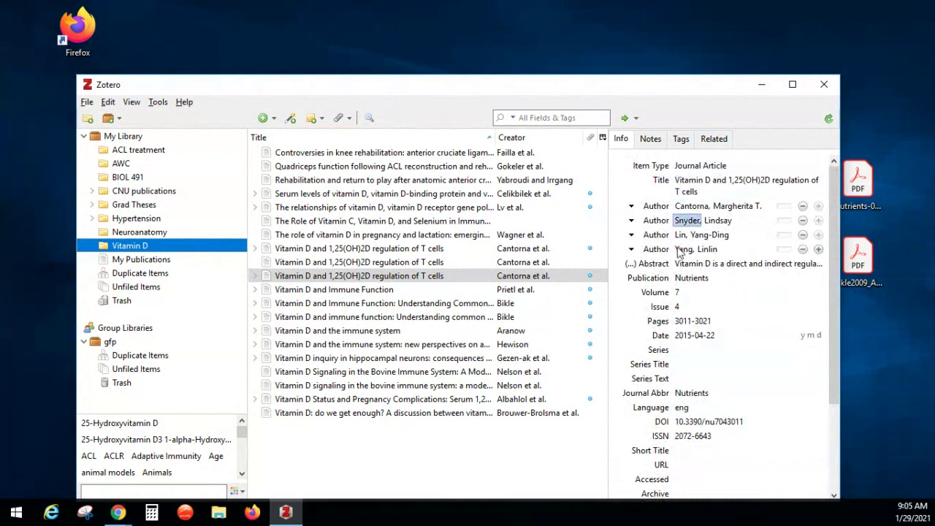
{"action": "left_click", "coordinate": [687, 294]}
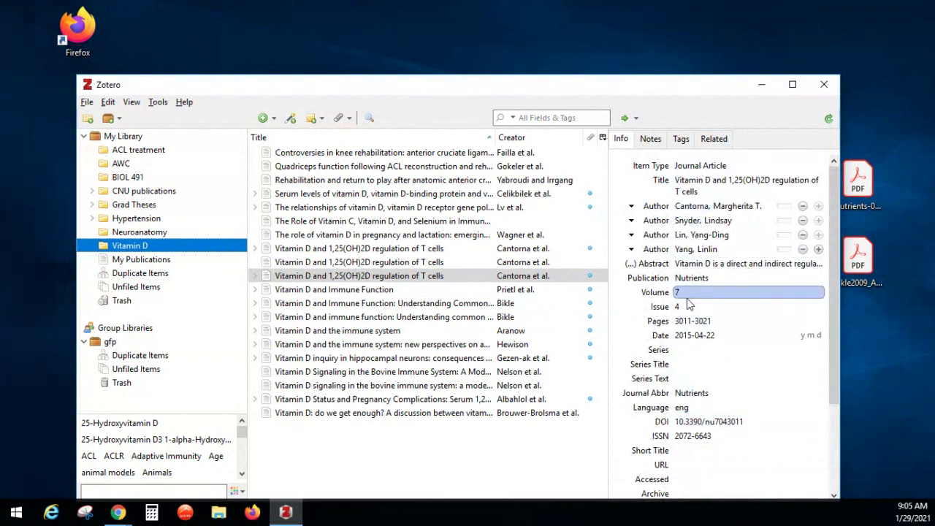
{"action": "key", "text": "Return"}
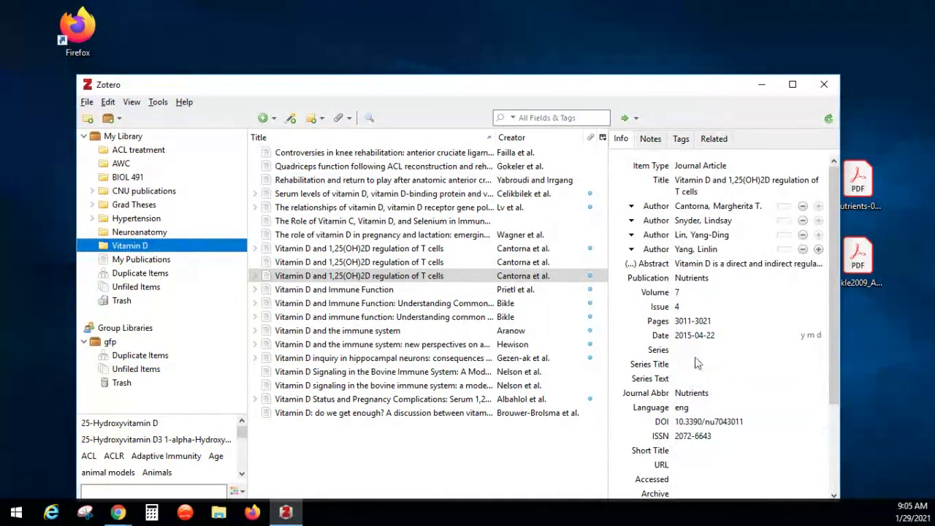
{"action": "left_click", "coordinate": [697, 355]}
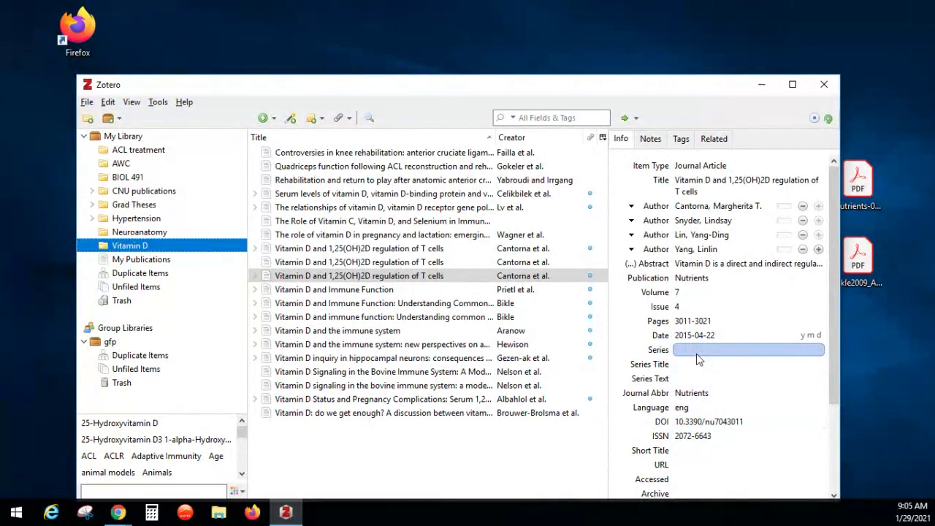
{"action": "key", "text": "Return"}
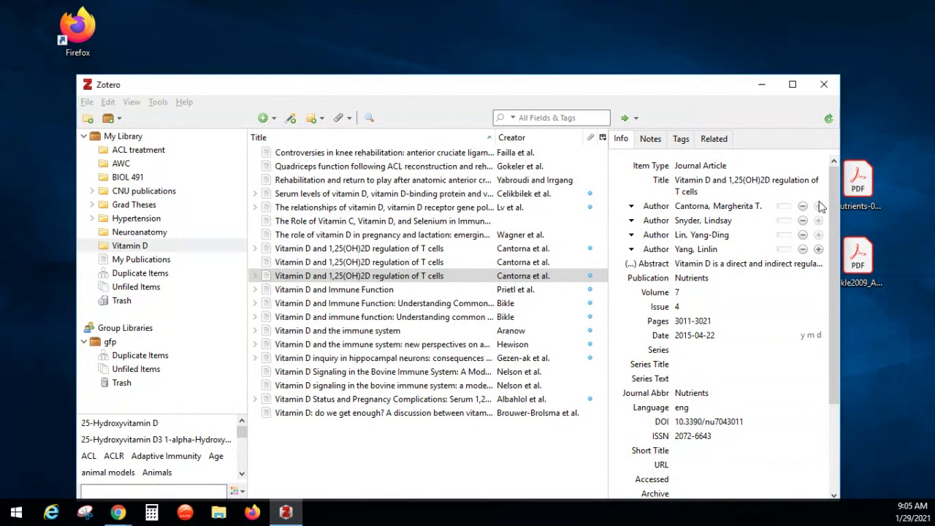
Import nutrients-05-02502.pdf and the Bikle2009_Article_VitaminDAndImmuneFunctionUnder.pdf file from the desktop into the Vitamin D collection and close the metadata retrieval
{"action": "left_click_drag", "start_coordinate": [863, 183], "coordinate": [421, 443]}
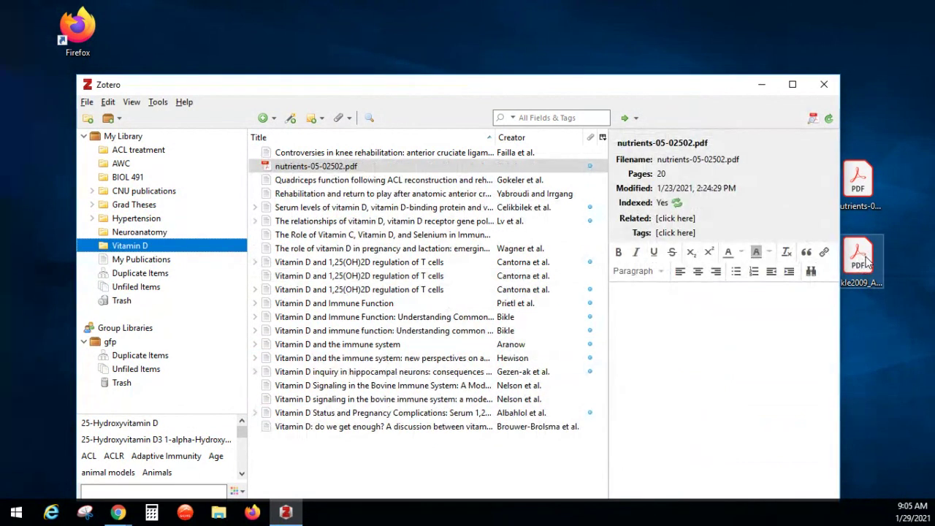
{"action": "left_click_drag", "start_coordinate": [859, 256], "coordinate": [463, 460]}
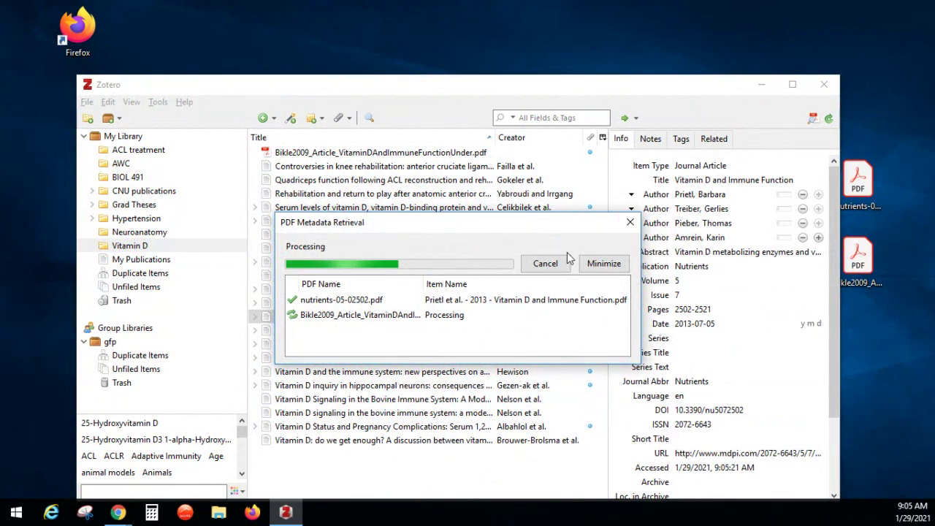
{"action": "left_click", "coordinate": [559, 265]}
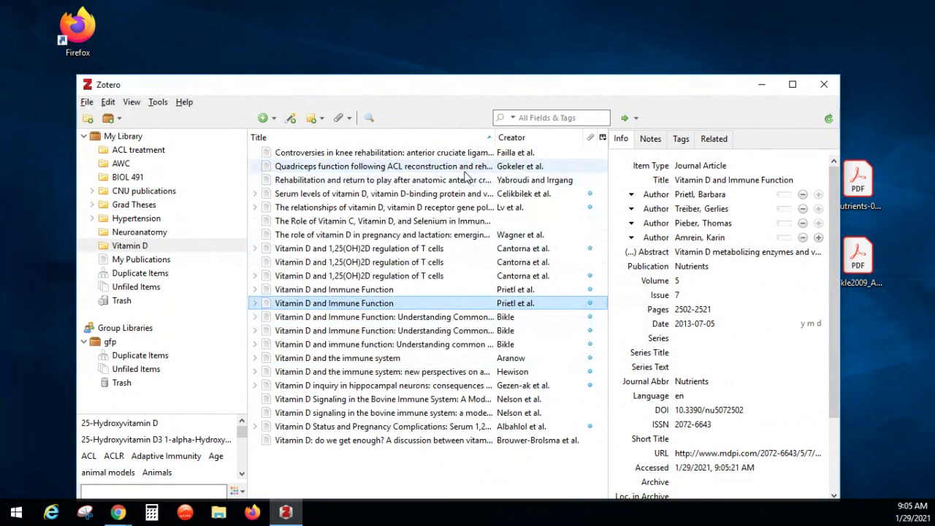
Import the Bikle2009 PDF from the desktop into the Vitamin D collection once more and select the PDF attached to the resulting item
{"action": "left_click_drag", "start_coordinate": [858, 256], "coordinate": [404, 479]}
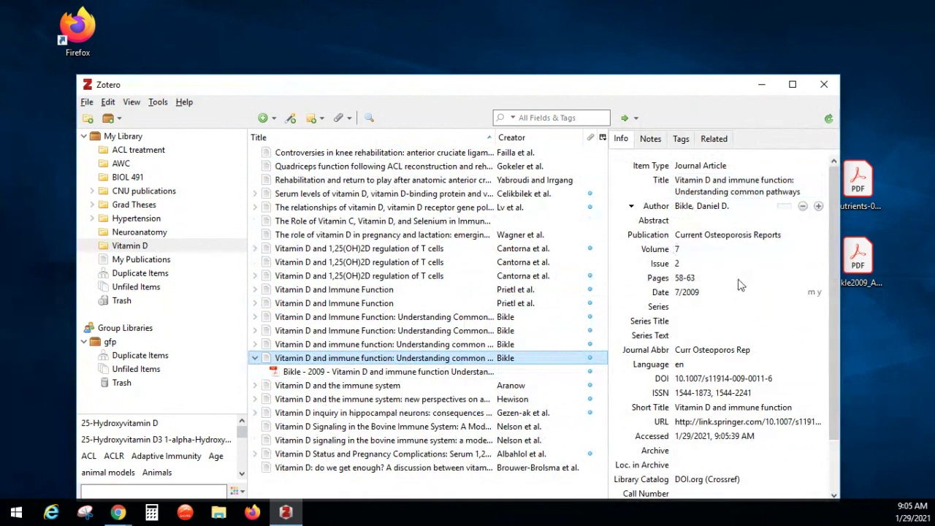
{"action": "left_click", "coordinate": [431, 382]}
{"action": "left_click", "coordinate": [431, 373]}
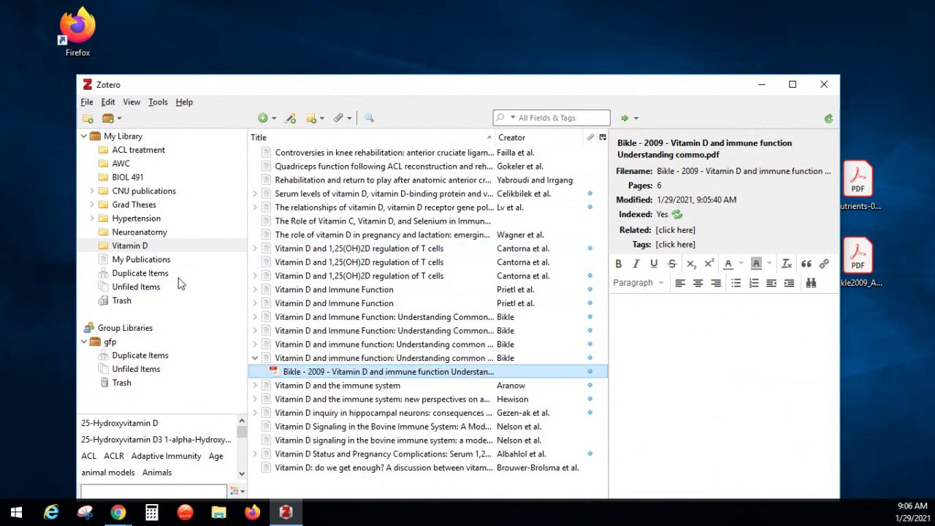
Merge the duplicate "Vitamin D and Immune Function" items and the duplicate "Vitamin D and immune function: Understanding common pathways" items in My Library
{"action": "left_click", "coordinate": [128, 275]}
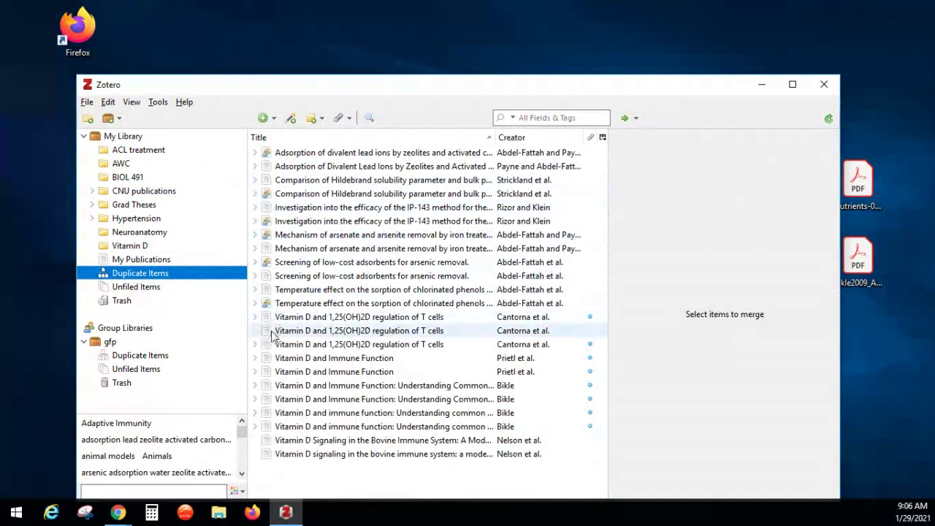
{"action": "left_click", "coordinate": [384, 371]}
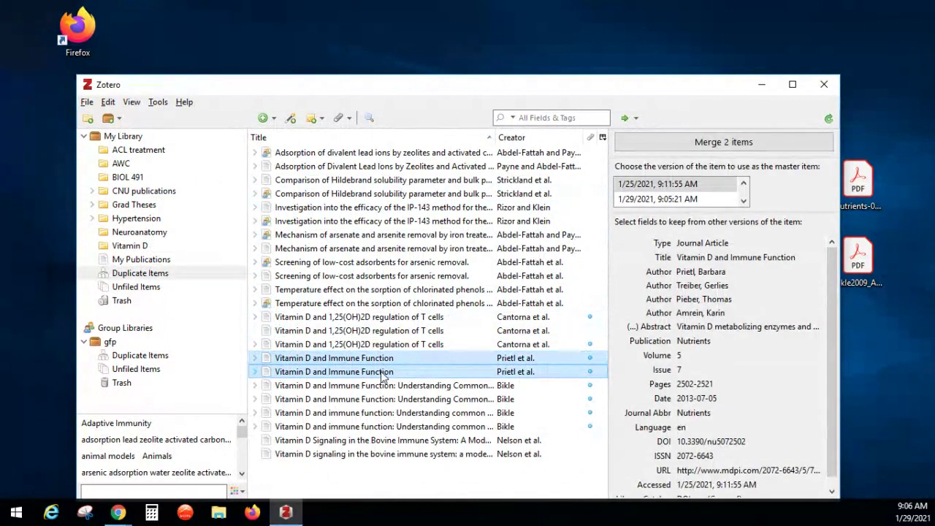
{"action": "left_click", "coordinate": [713, 142]}
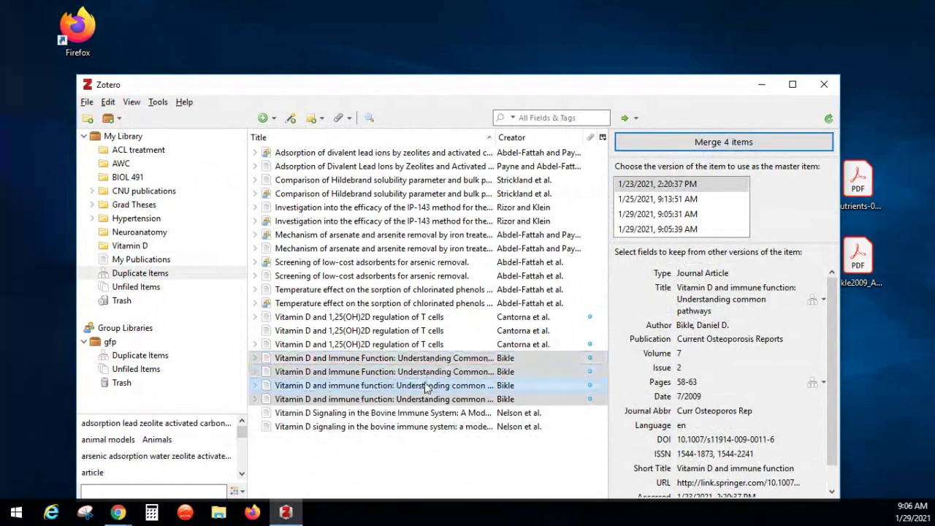
{"action": "left_click", "coordinate": [695, 143]}
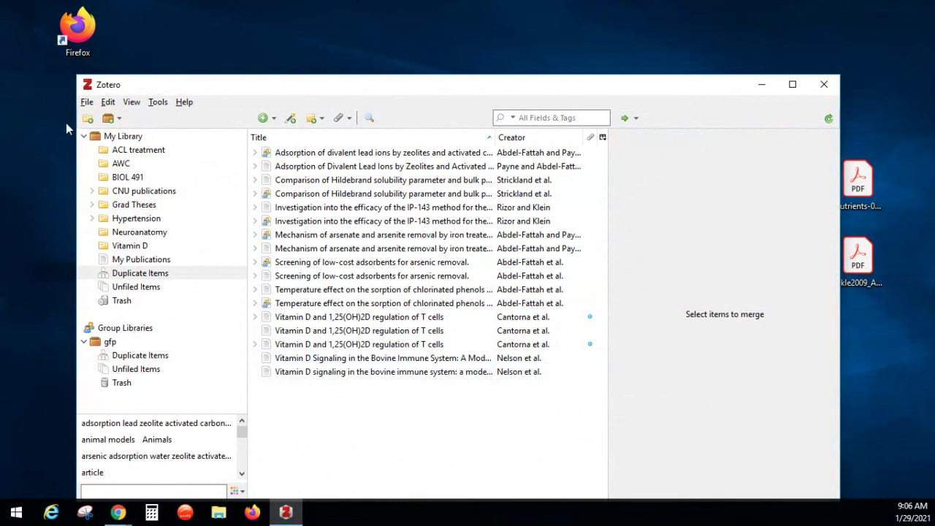
Select the article on serum levels of vitamin D in the Vitamin D collection and review its item commands, including creating a bibliography
{"action": "left_click", "coordinate": [122, 136]}
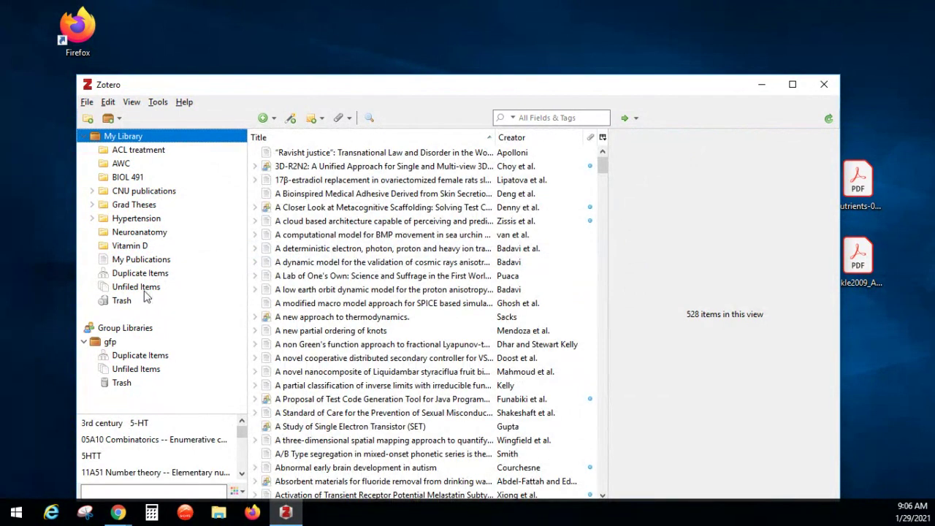
{"action": "left_click", "coordinate": [132, 246]}
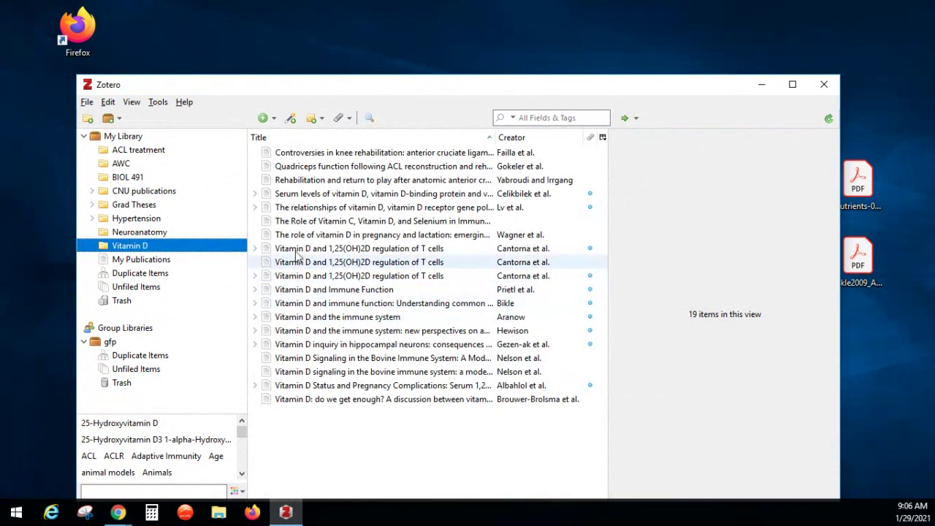
{"action": "left_click", "coordinate": [318, 195]}
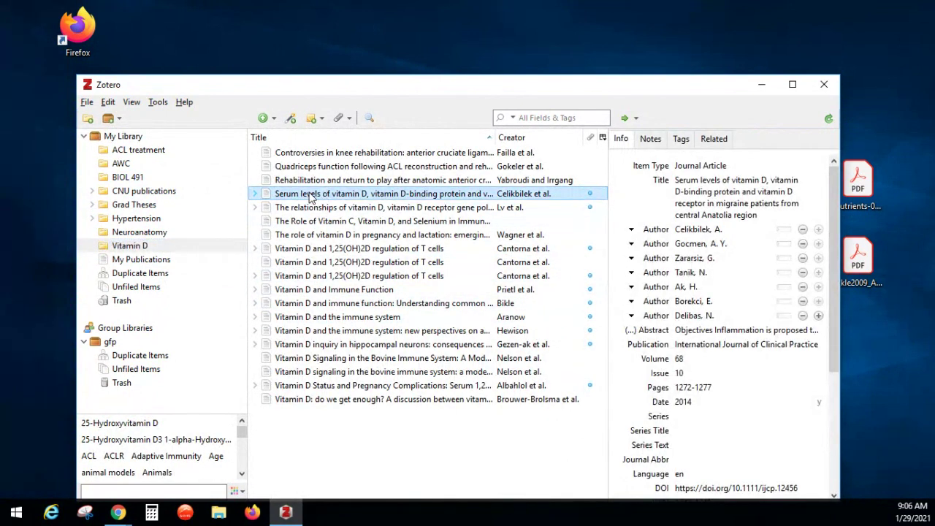
{"action": "right_click", "coordinate": [310, 195]}
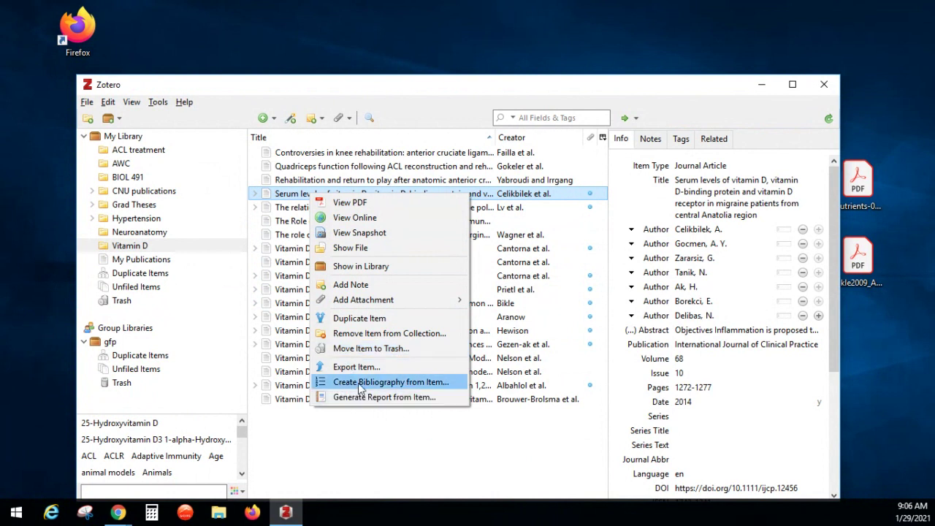
{"action": "left_click", "coordinate": [426, 471]}
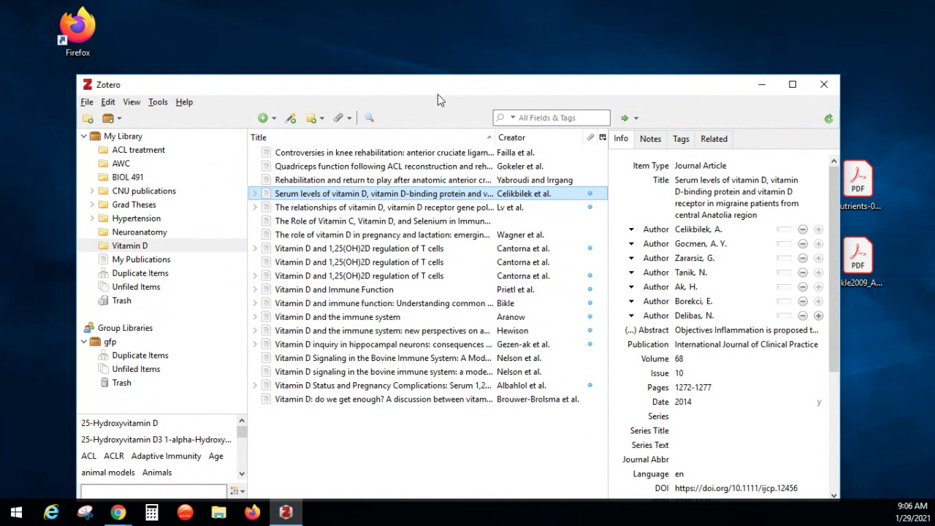
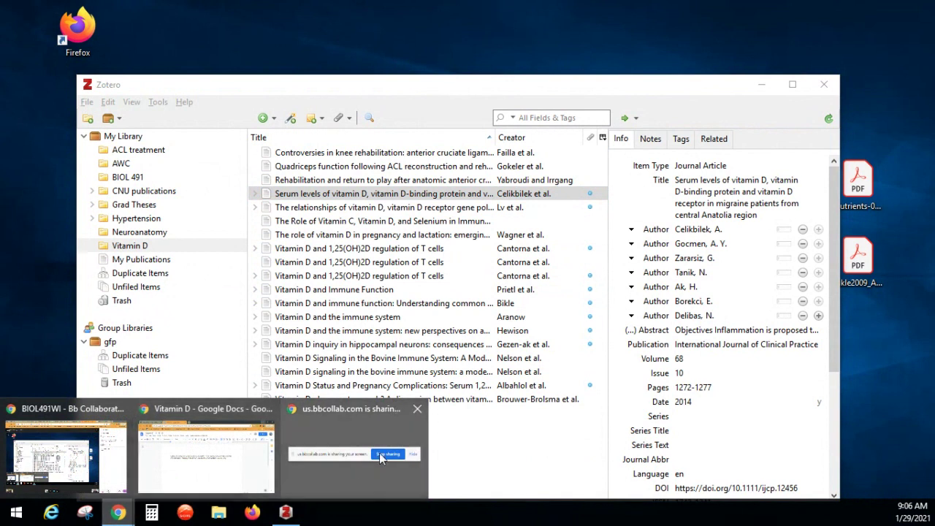
Switch to the Vitamin D Google Doc and cite "Vitamin D and 1,25(OH)2D regulation of T cells" with Zotero after "bone benefits", followed by a period
{"action": "mouse_move", "coordinate": [417, 411]}
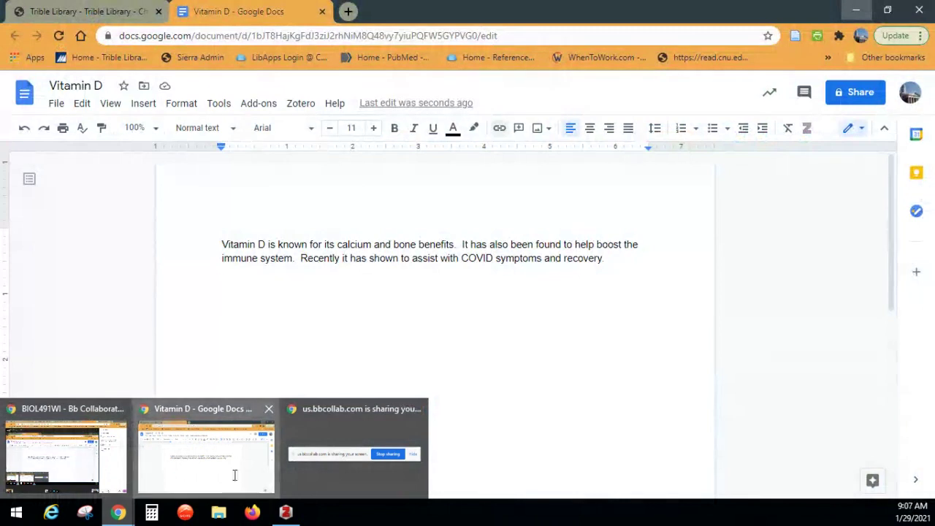
{"action": "left_click", "coordinate": [234, 476]}
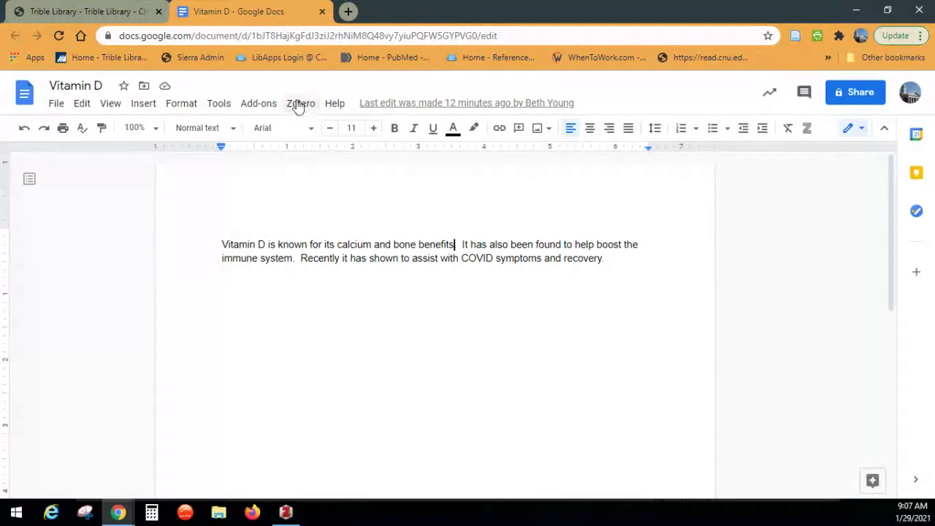
{"action": "left_click", "coordinate": [807, 130]}
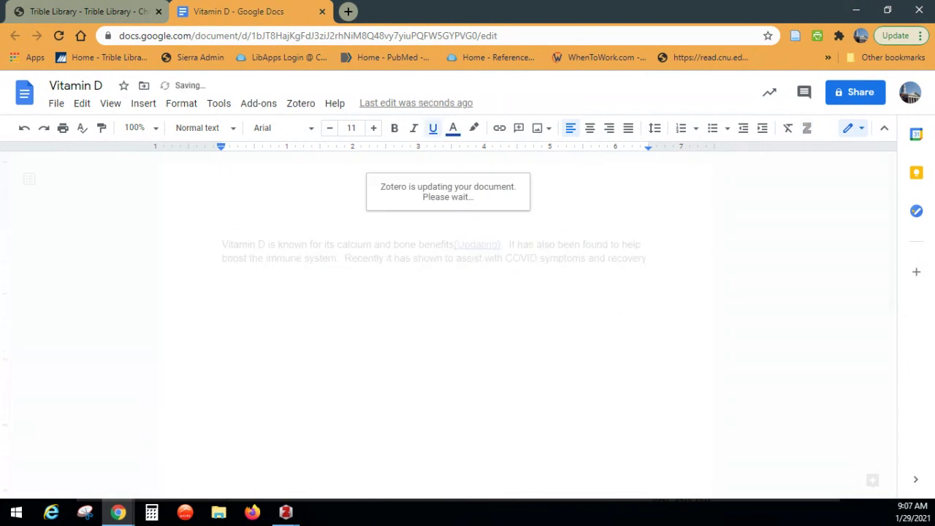
{"action": "mouse_move", "coordinate": [291, 515]}
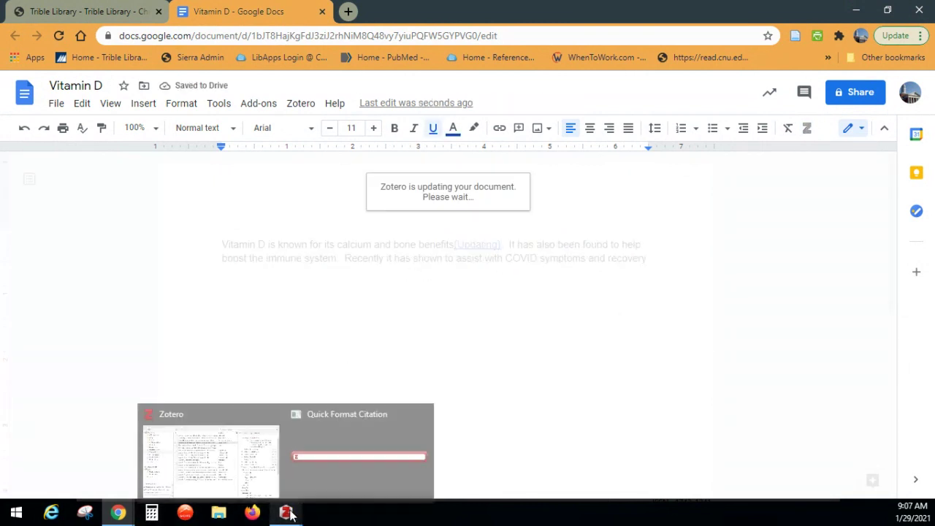
{"action": "mouse_move", "coordinate": [324, 485]}
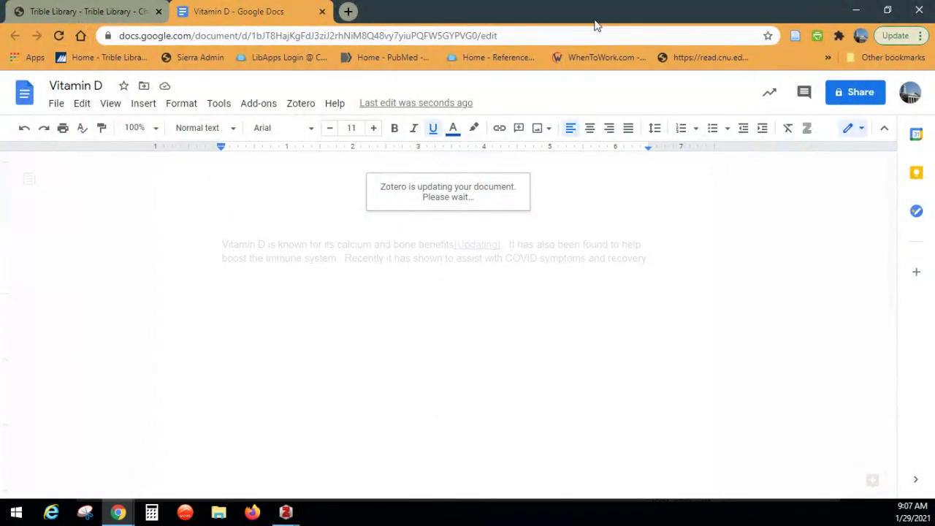
{"action": "left_click", "coordinate": [856, 12]}
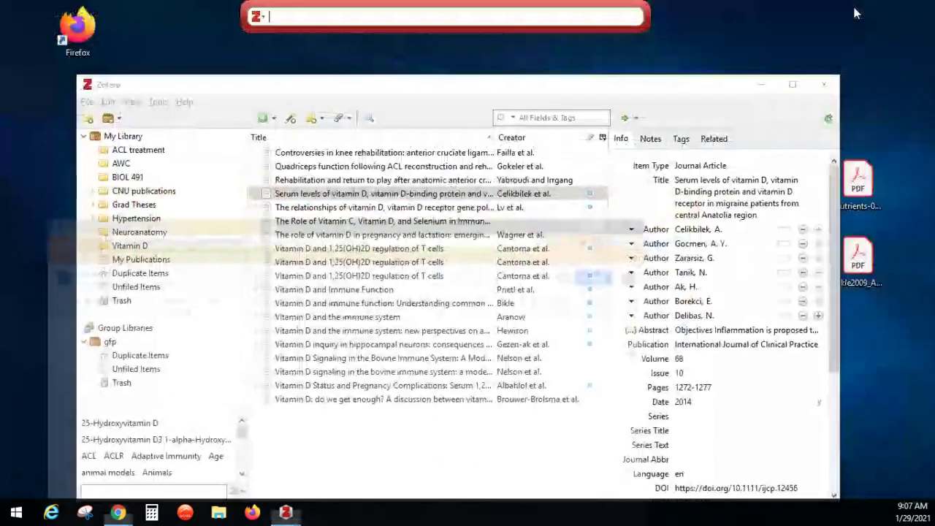
{"action": "left_click_drag", "start_coordinate": [573, 13], "coordinate": [591, 245]}
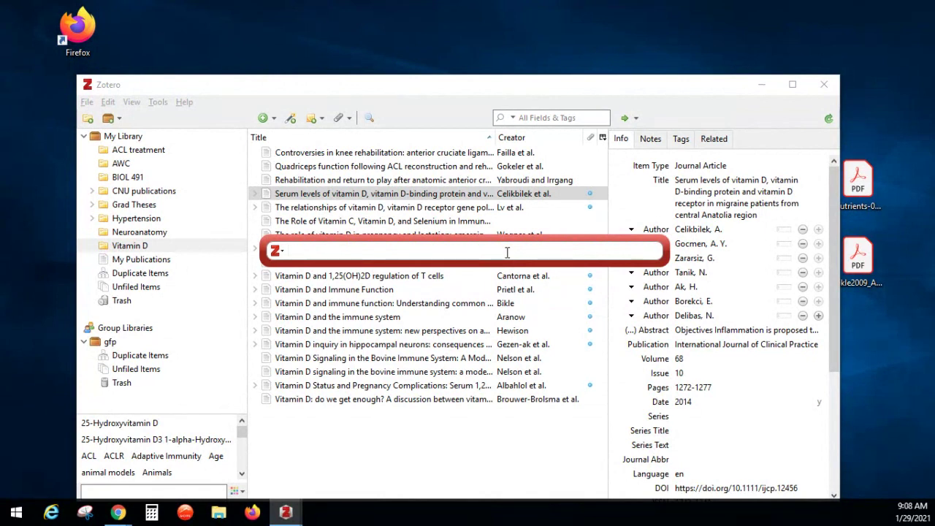
{"action": "type", "text": "vitamin"}
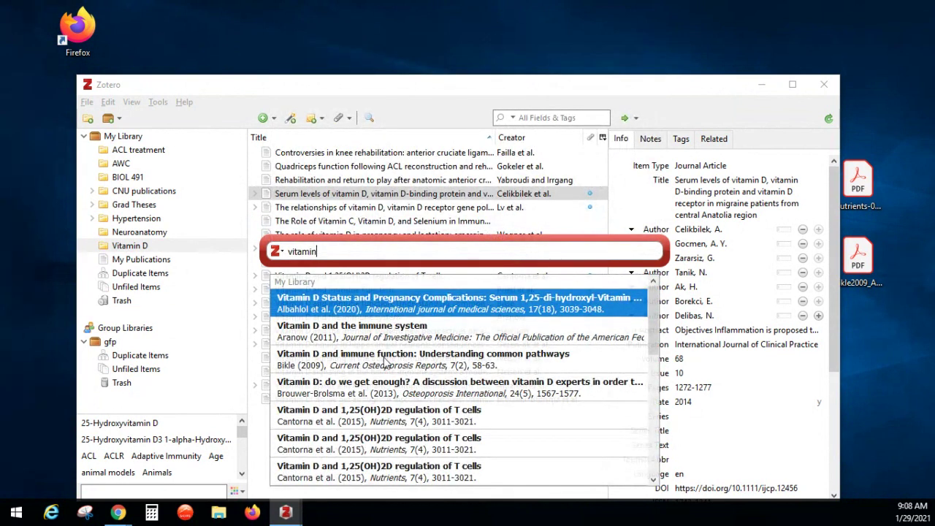
{"action": "left_click", "coordinate": [393, 415]}
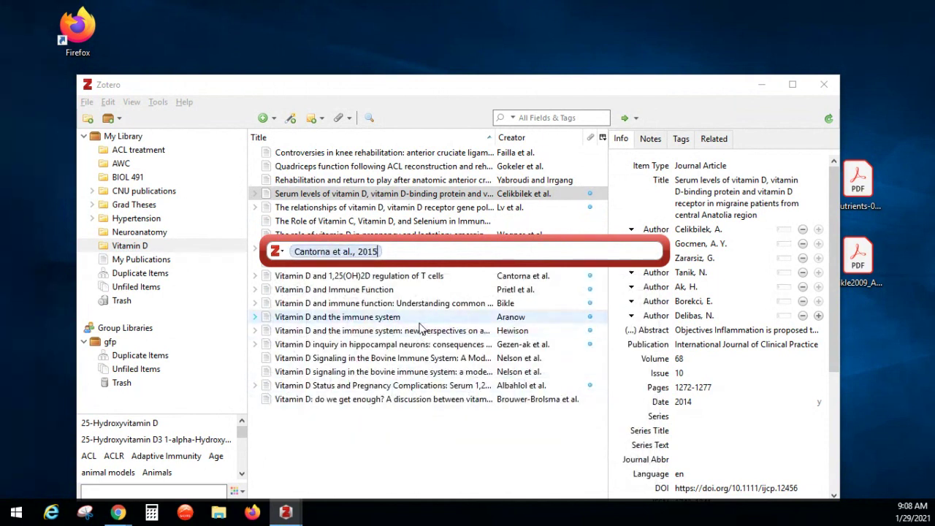
{"action": "key", "text": "Return"}
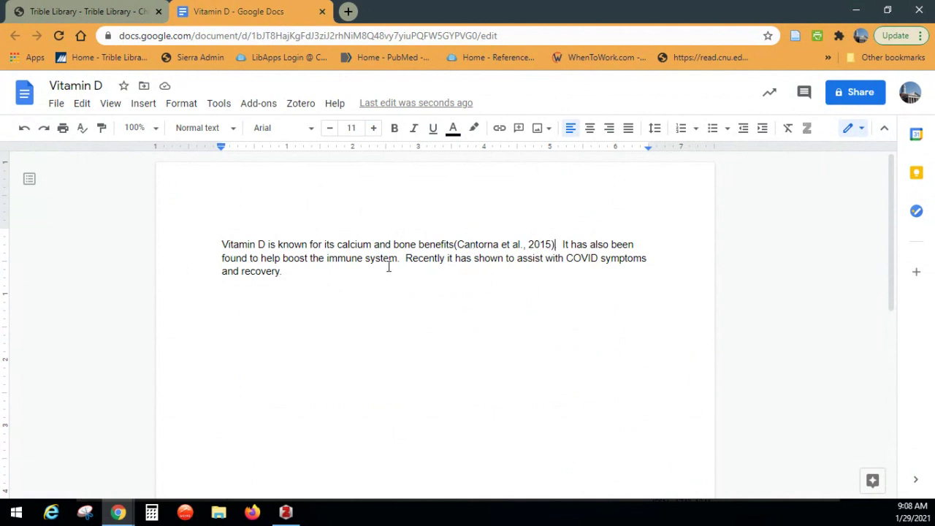
{"action": "type", "text": "."}
Insert a Zotero citation for "Vitamin D: do we get enough?" after "immune system" in the second sentence
{"action": "left_click", "coordinate": [397, 258]}
{"action": "type", "text": "."}
{"action": "left_click", "coordinate": [808, 129]}
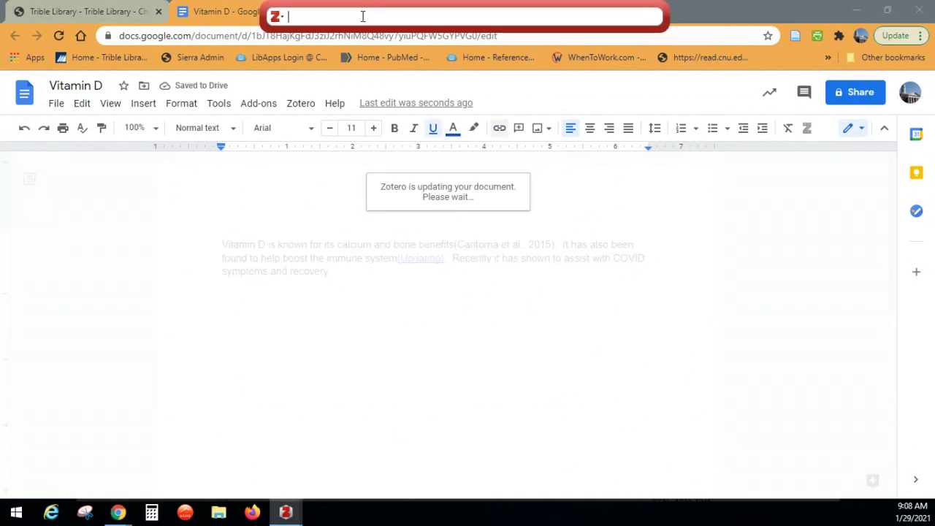
{"action": "type", "text": "vitamin d"}
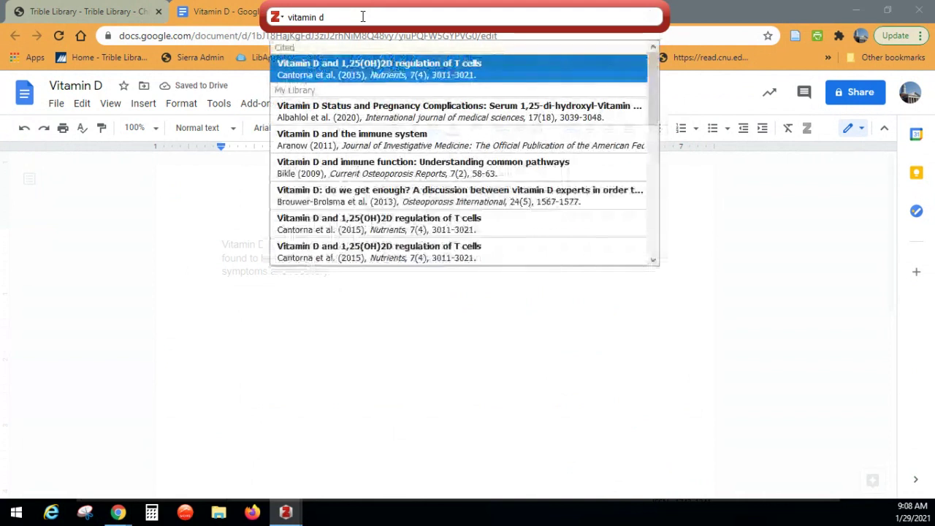
{"action": "left_click", "coordinate": [358, 196]}
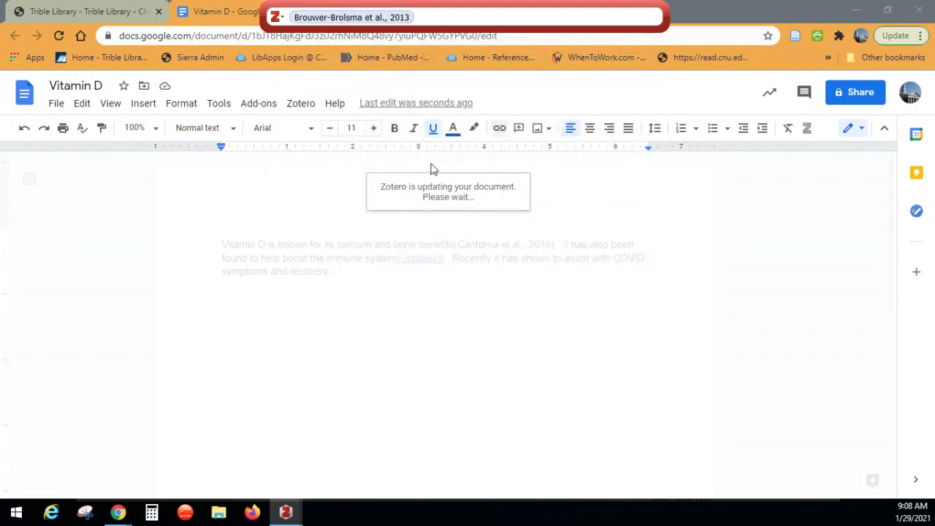
{"action": "key", "text": "Return"}
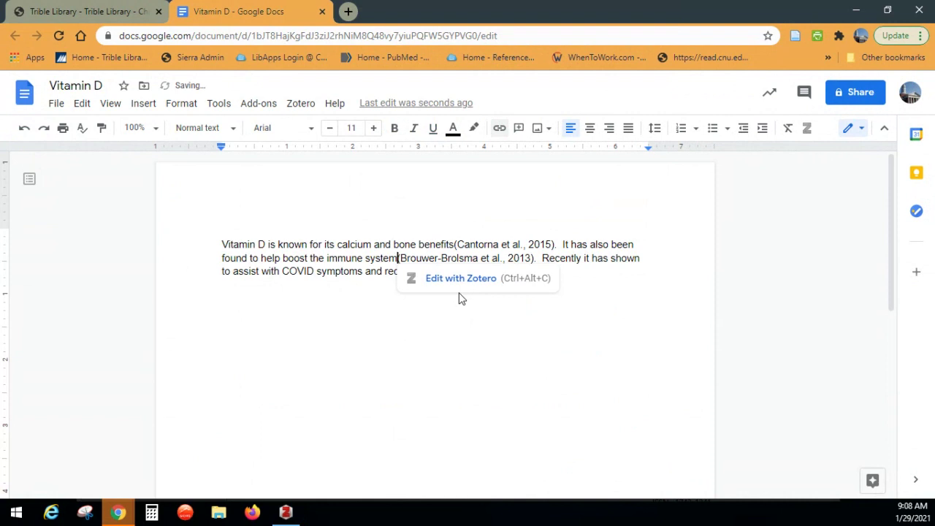
Add the Zotero bibliography in the blank lines below the Vitamin D paragraph
{"action": "left_click_drag", "start_coordinate": [319, 344], "coordinate": [304, 346]}
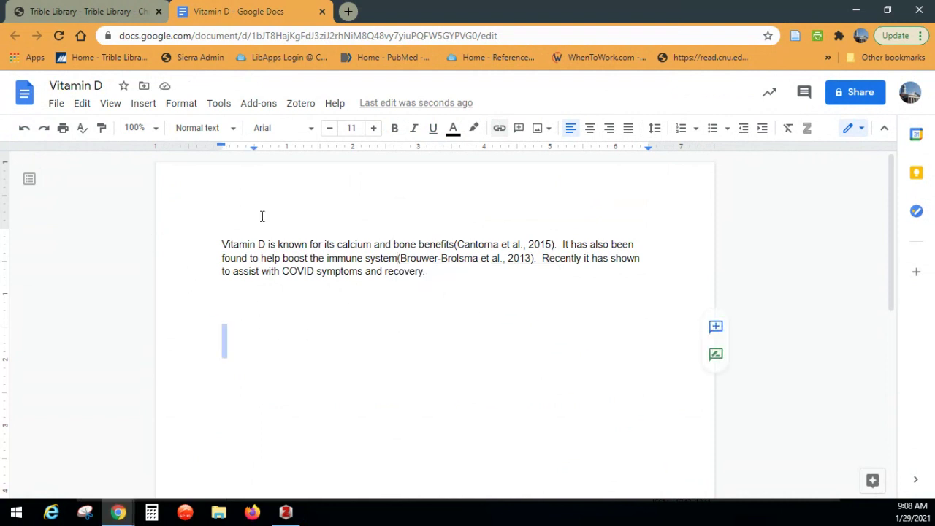
{"action": "left_click", "coordinate": [301, 107]}
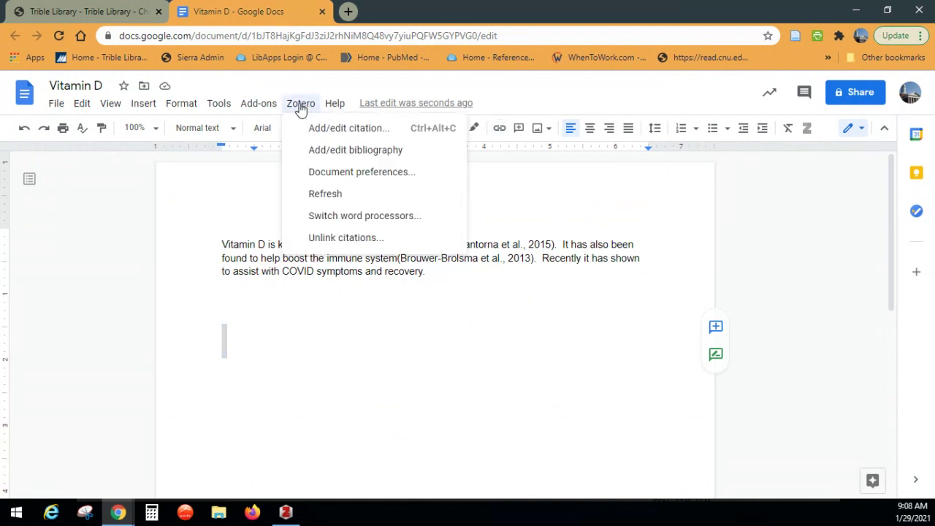
{"action": "left_click", "coordinate": [313, 155]}
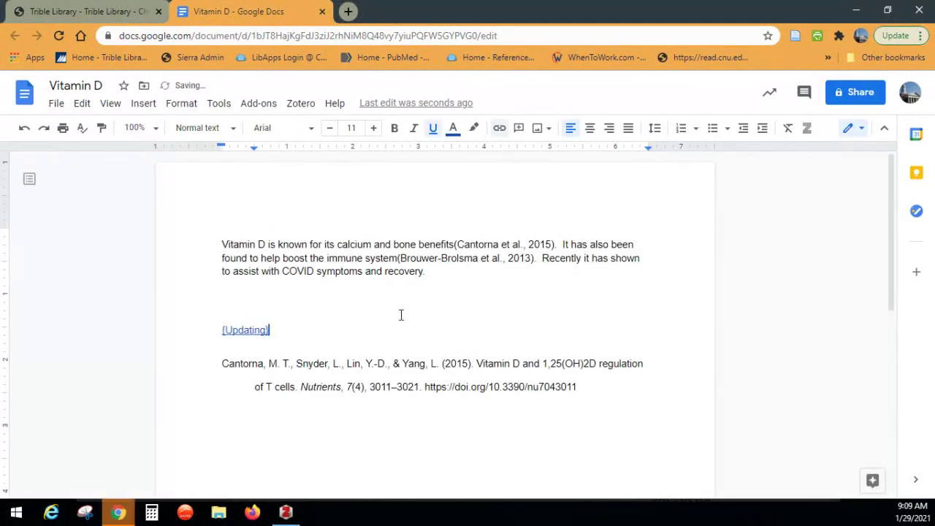
{"action": "scroll", "coordinate": [400, 315], "scroll_direction": "down", "scroll_amount": 2}
{"action": "scroll", "coordinate": [401, 314], "scroll_direction": "up", "scroll_amount": 1}
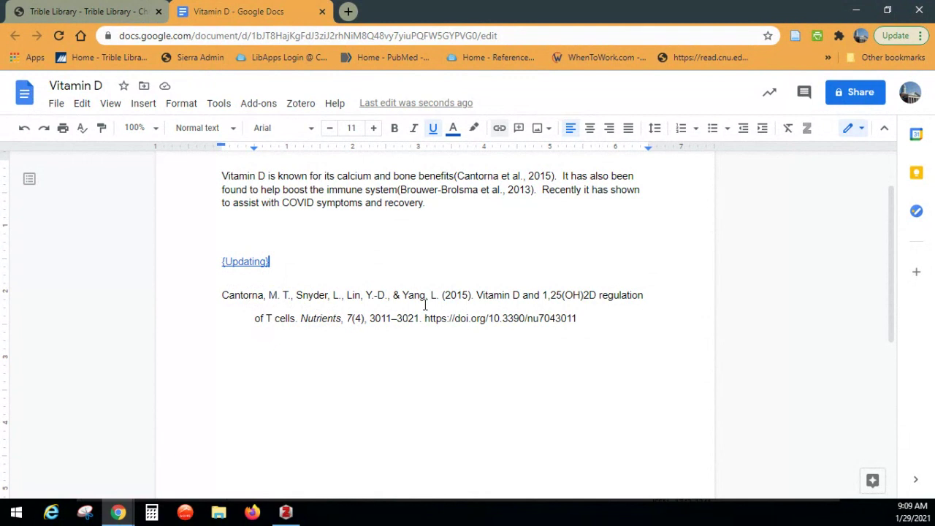
Reload the Vitamin D document to refresh the bibliography placeholder, and close the document
{"action": "left_click", "coordinate": [253, 266]}
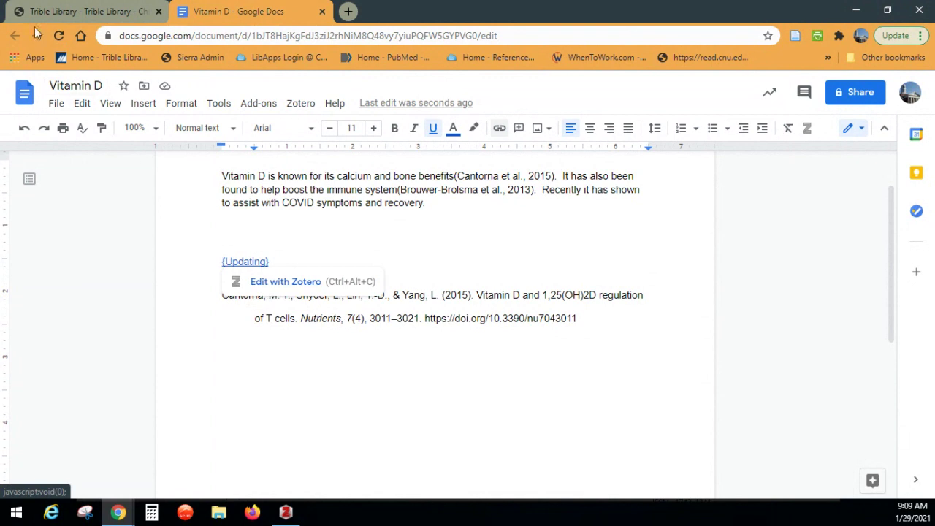
{"action": "left_click", "coordinate": [58, 35]}
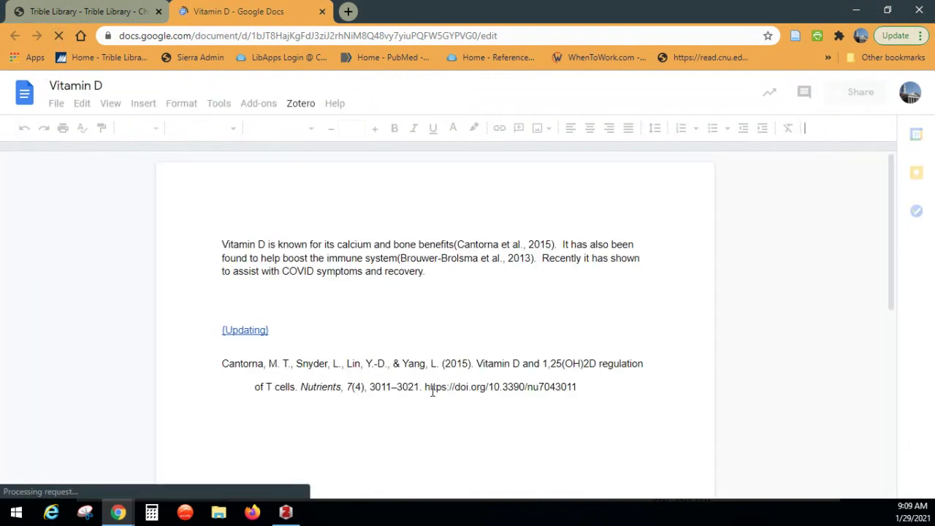
{"action": "left_click", "coordinate": [322, 12]}
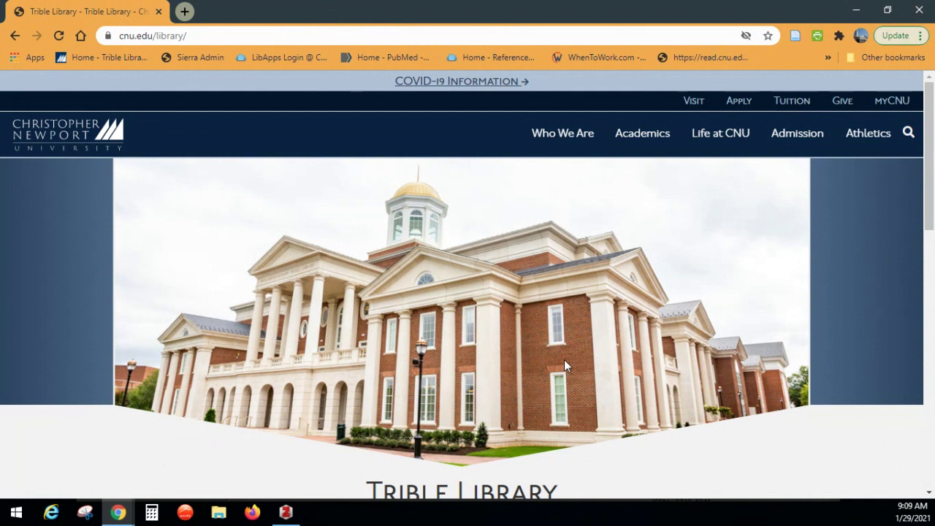
Open the Resources and Services page from the Trible Library website
{"action": "scroll", "coordinate": [564, 359], "scroll_direction": "down", "scroll_amount": 3}
{"action": "scroll", "coordinate": [562, 349], "scroll_direction": "down", "scroll_amount": 1}
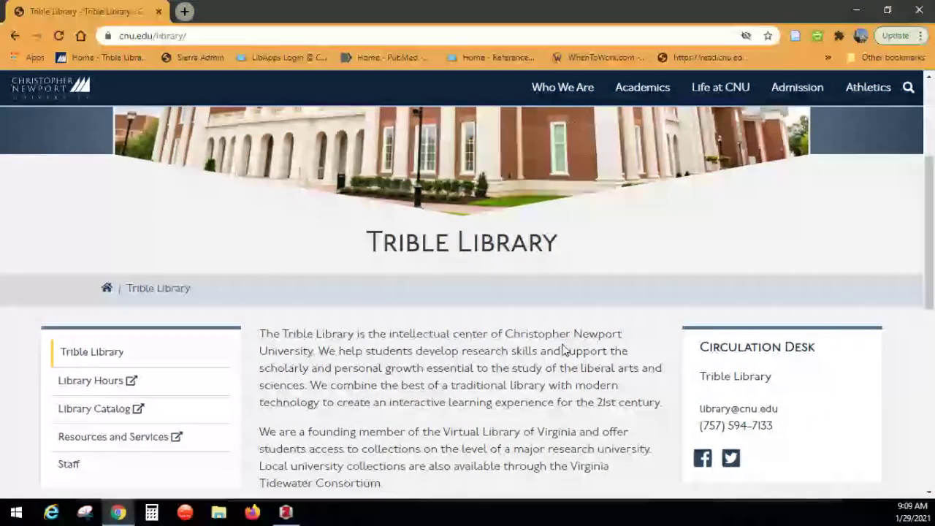
{"action": "scroll", "coordinate": [564, 351], "scroll_direction": "down", "scroll_amount": 1}
{"action": "scroll", "coordinate": [562, 350], "scroll_direction": "down", "scroll_amount": 3}
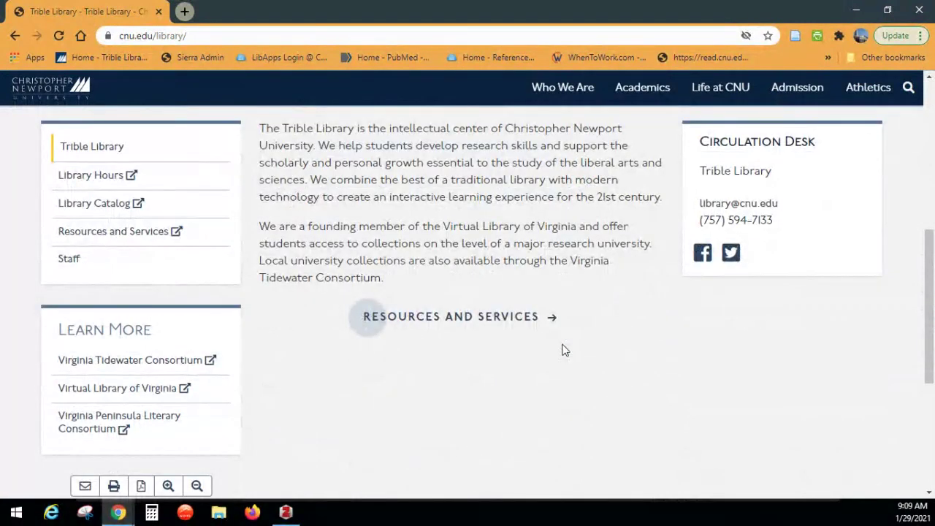
{"action": "left_click", "coordinate": [443, 329]}
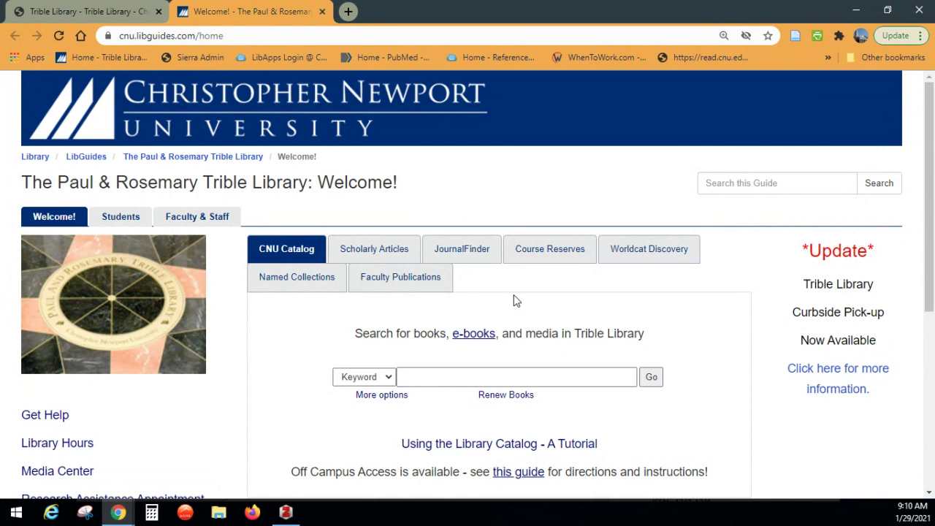
Show the JournalFinder search on the library's Welcome page and look over the service and guide links below it
{"action": "scroll", "coordinate": [513, 299], "scroll_direction": "down", "scroll_amount": 1}
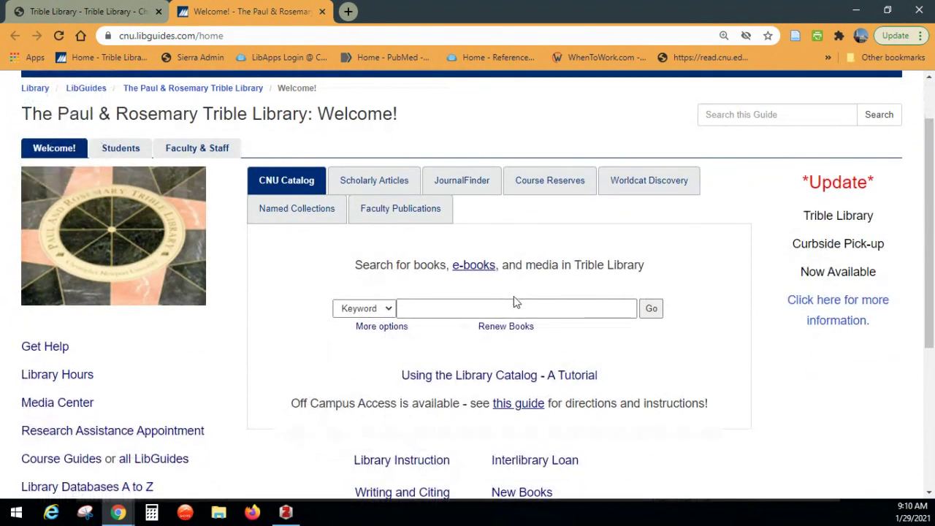
{"action": "left_click", "coordinate": [468, 187]}
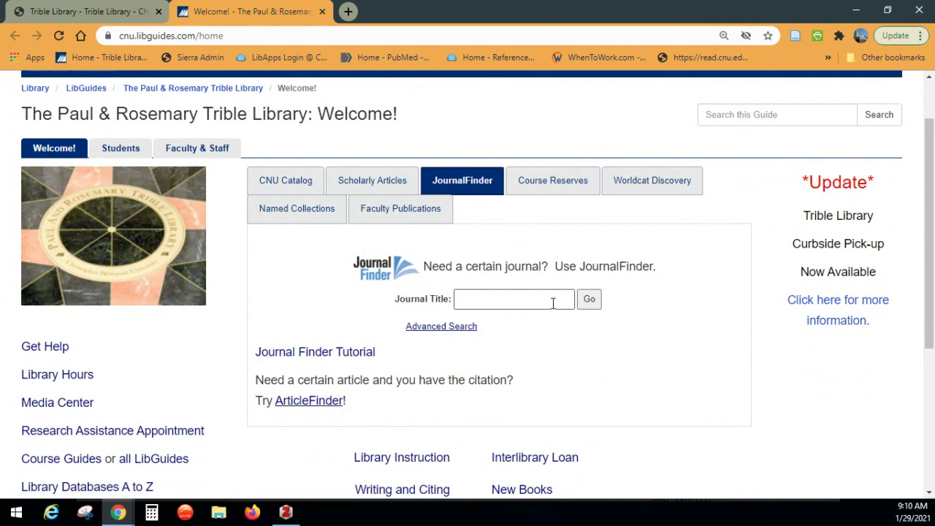
{"action": "scroll", "coordinate": [622, 351], "scroll_direction": "down", "scroll_amount": 3}
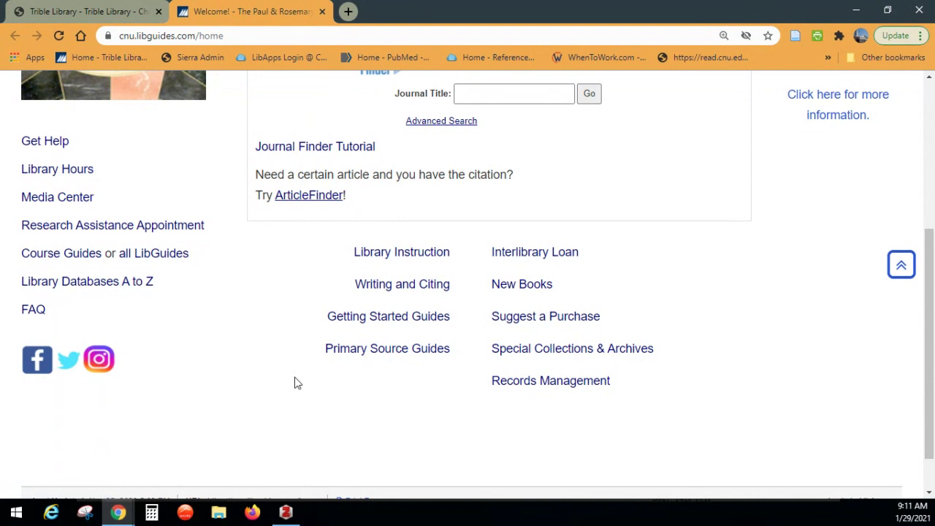
{"action": "scroll", "coordinate": [296, 382], "scroll_direction": "down", "scroll_amount": 1}
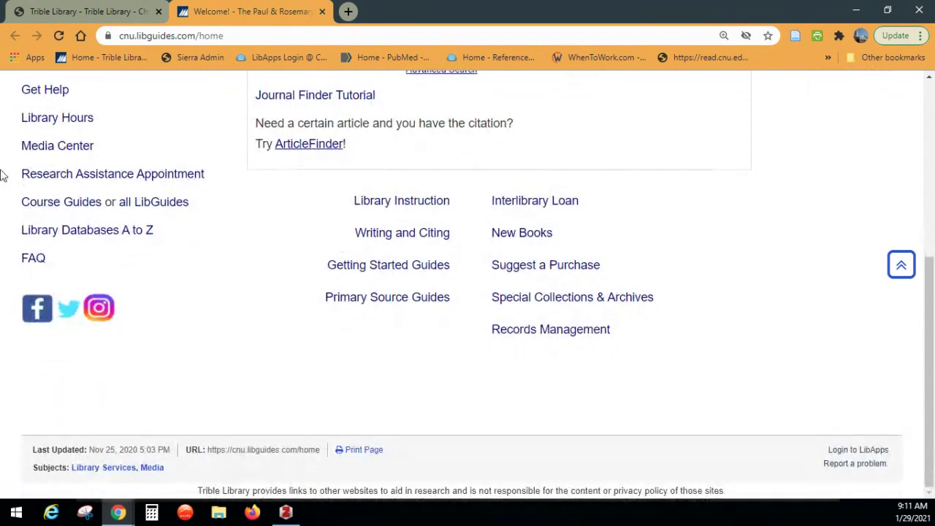
{"action": "scroll", "coordinate": [300, 259], "scroll_direction": "up", "scroll_amount": 5}
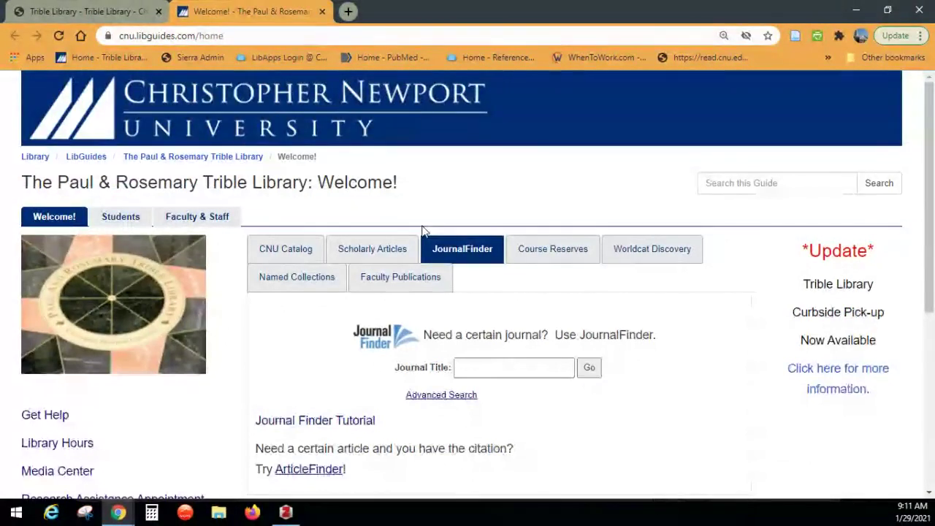
Open the Course Guides list from the library's Welcome page, and open the second of the three BIOL 491 guides
{"action": "scroll", "coordinate": [421, 228], "scroll_direction": "down", "scroll_amount": 1}
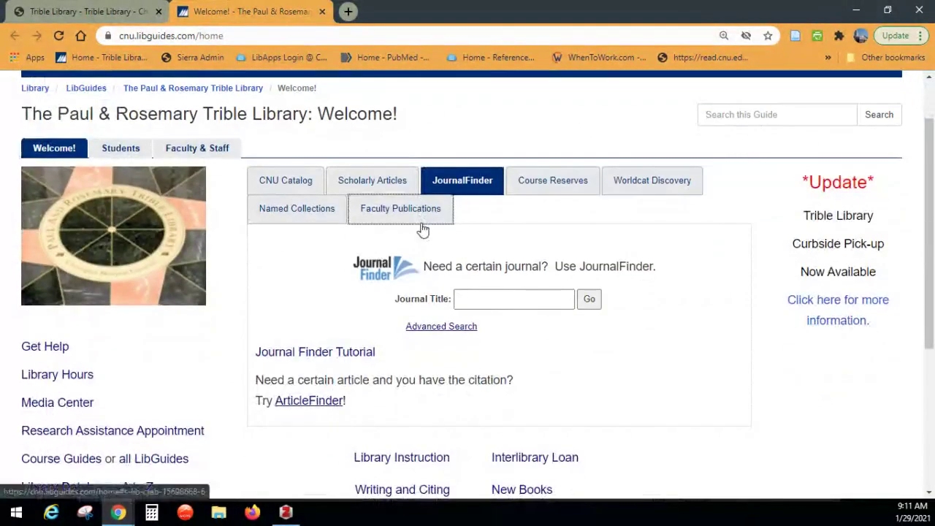
{"action": "left_click", "coordinate": [422, 222]}
{"action": "scroll", "coordinate": [421, 228], "scroll_direction": "up", "scroll_amount": 1}
{"action": "scroll", "coordinate": [422, 228], "scroll_direction": "down", "scroll_amount": 4}
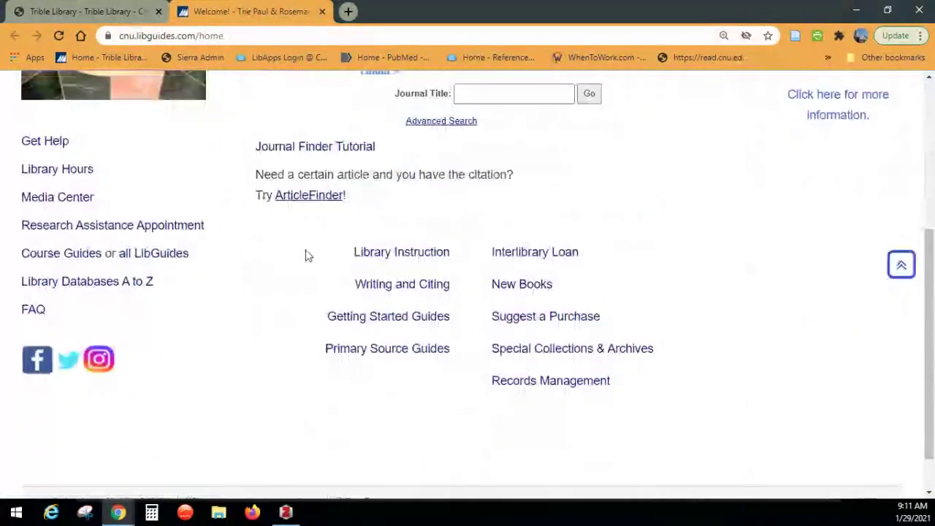
{"action": "left_click", "coordinate": [53, 262]}
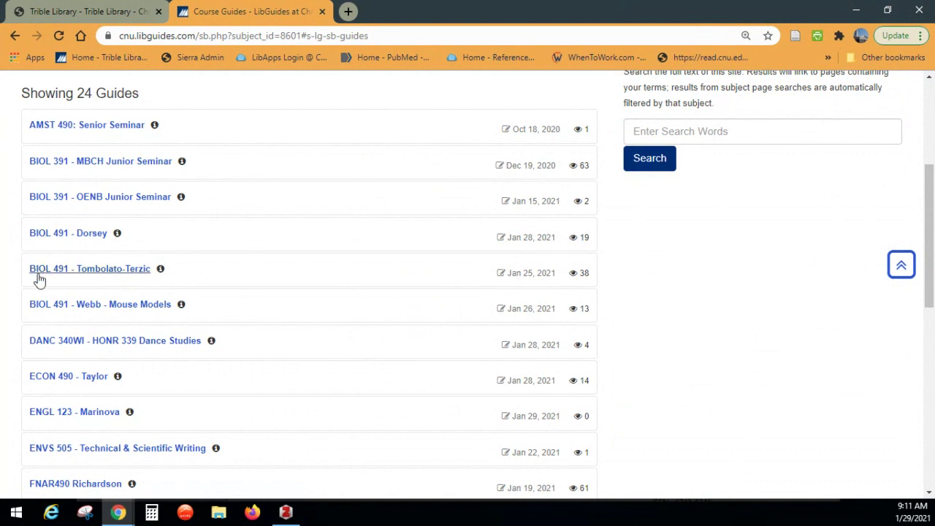
{"action": "left_click", "coordinate": [100, 274]}
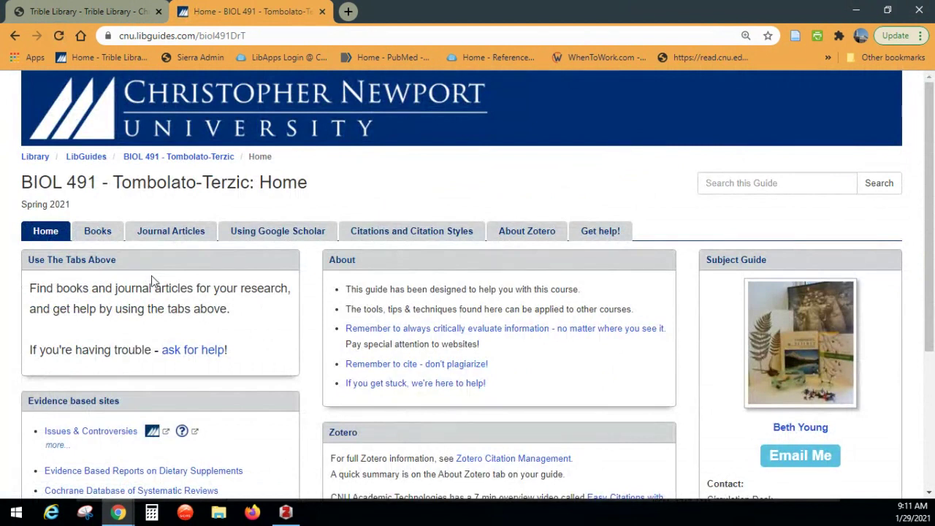
Look over the Evidence based sites and Zotero sections on the course guide's Home page
{"action": "scroll", "coordinate": [152, 275], "scroll_direction": "down", "scroll_amount": 1}
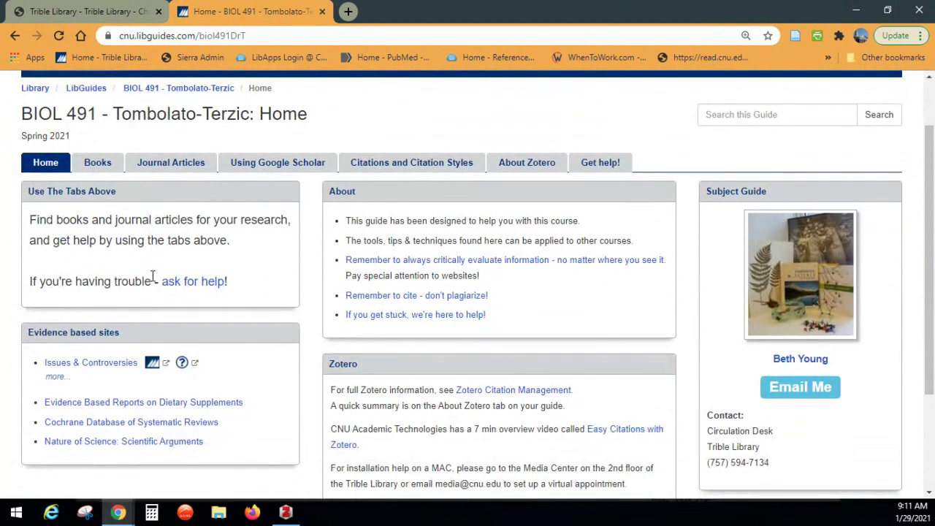
{"action": "scroll", "coordinate": [152, 275], "scroll_direction": "down", "scroll_amount": 2}
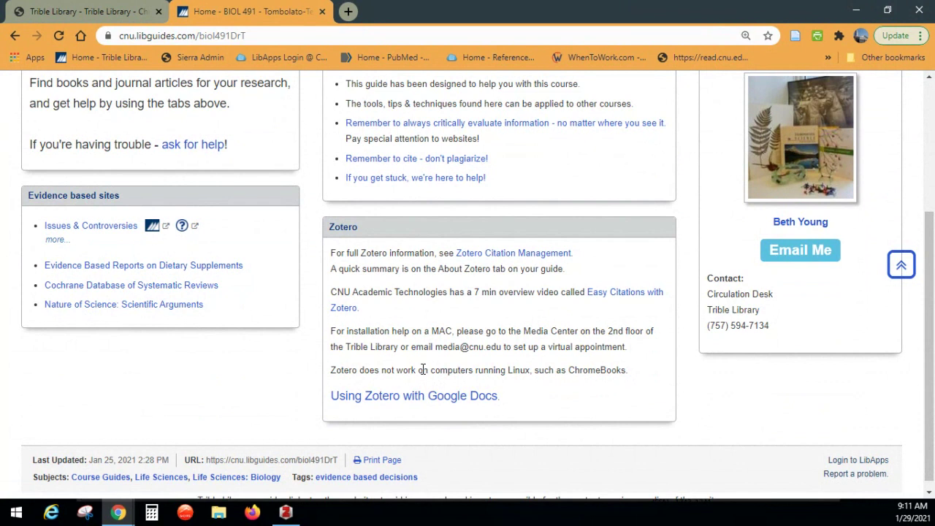
{"action": "scroll", "coordinate": [422, 370], "scroll_direction": "up", "scroll_amount": 1}
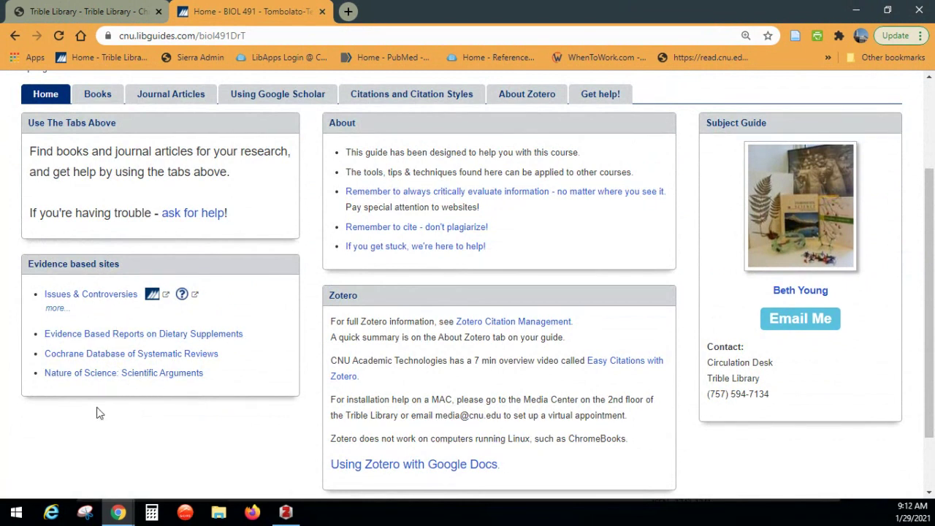
View the Coronavirus pro/con article introduction in Issues & Controversies from the evidence based sites, and close that site
{"action": "left_click", "coordinate": [106, 298]}
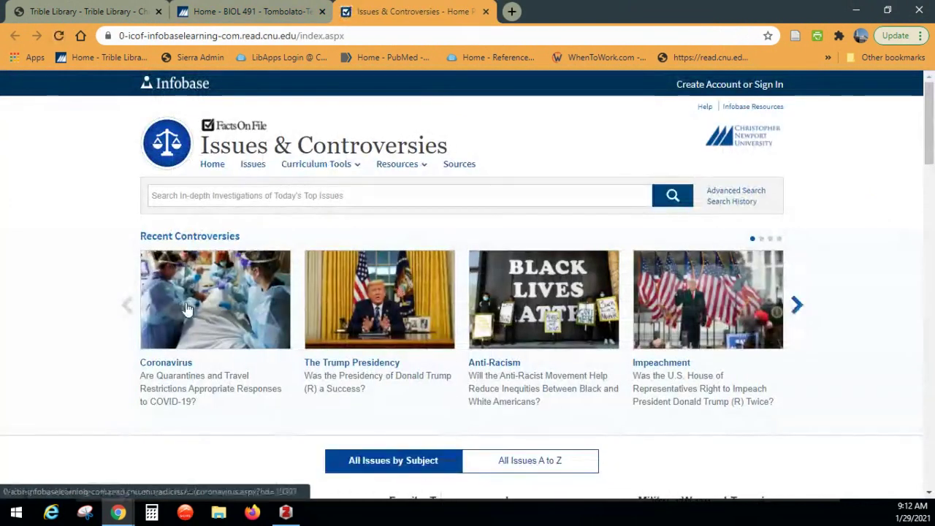
{"action": "scroll", "coordinate": [236, 289], "scroll_direction": "down", "scroll_amount": 2}
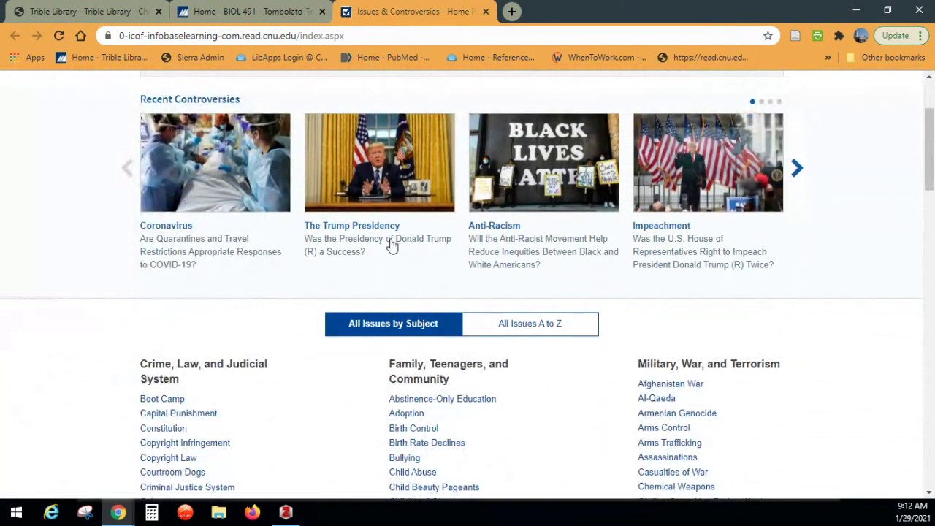
{"action": "left_click", "coordinate": [204, 246]}
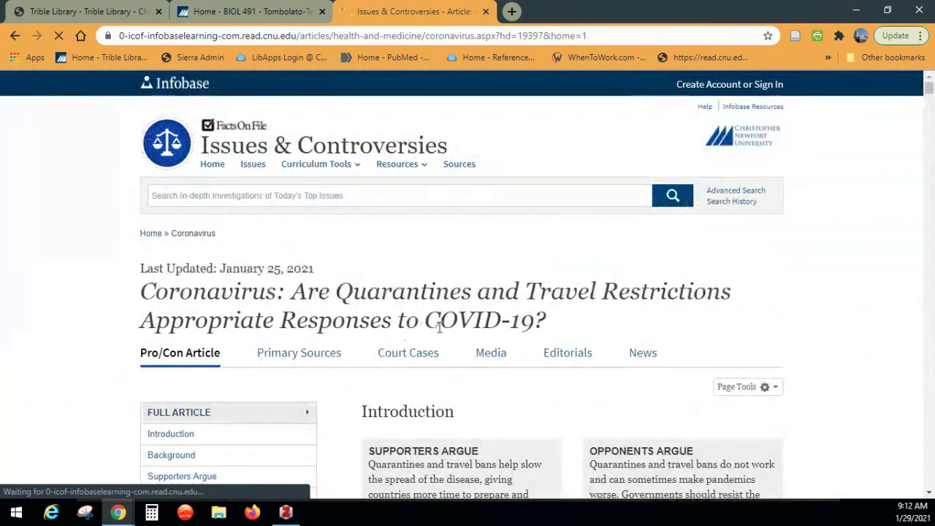
{"action": "scroll", "coordinate": [424, 312], "scroll_direction": "down", "scroll_amount": 1}
{"action": "scroll", "coordinate": [425, 312], "scroll_direction": "down", "scroll_amount": 1}
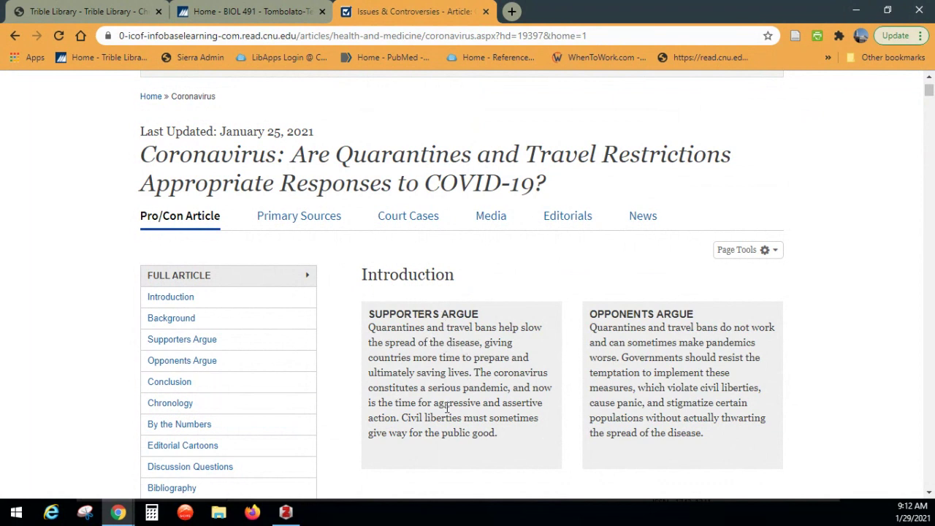
{"action": "left_click", "coordinate": [15, 38]}
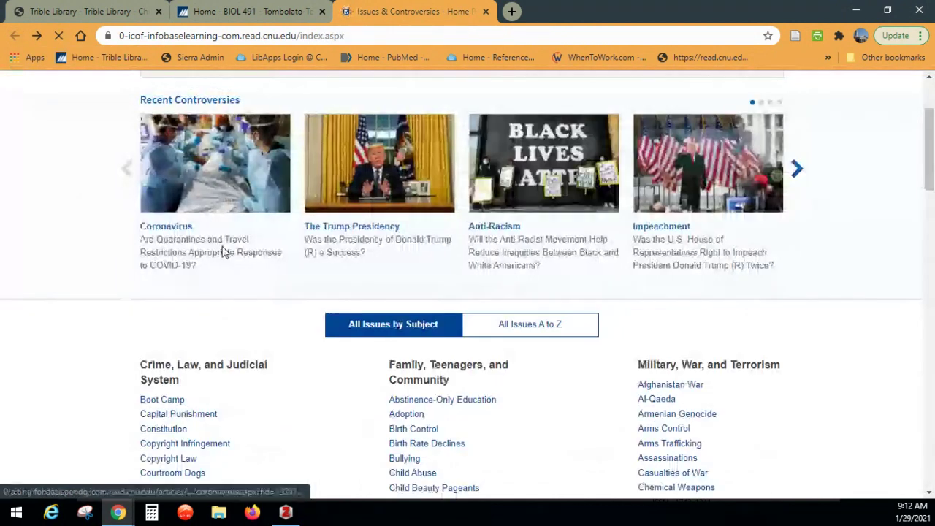
{"action": "left_click", "coordinate": [486, 12]}
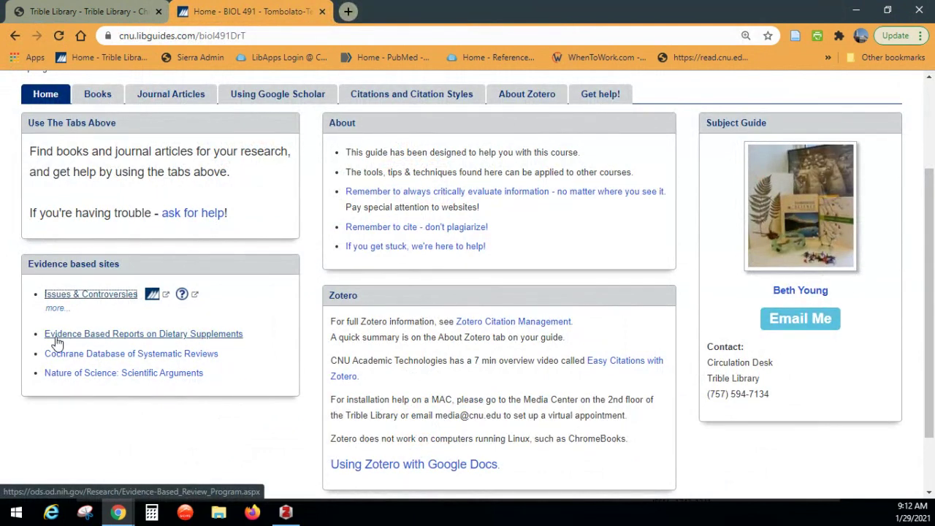
Open Evidence Based Reports on Dietary Supplements from the course guide, and examine the Evidence-Based Review Program's table of contents and description
{"action": "left_click", "coordinate": [90, 340]}
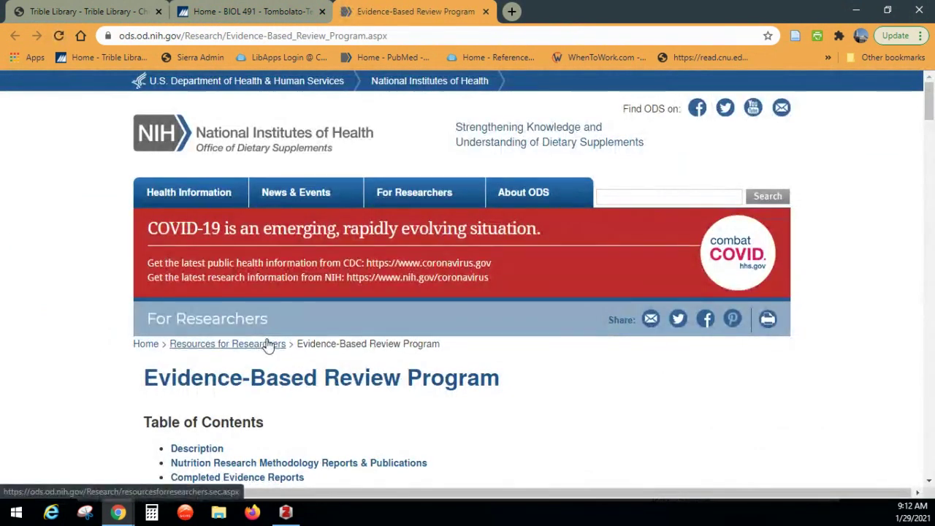
{"action": "scroll", "coordinate": [328, 345], "scroll_direction": "down", "scroll_amount": 1}
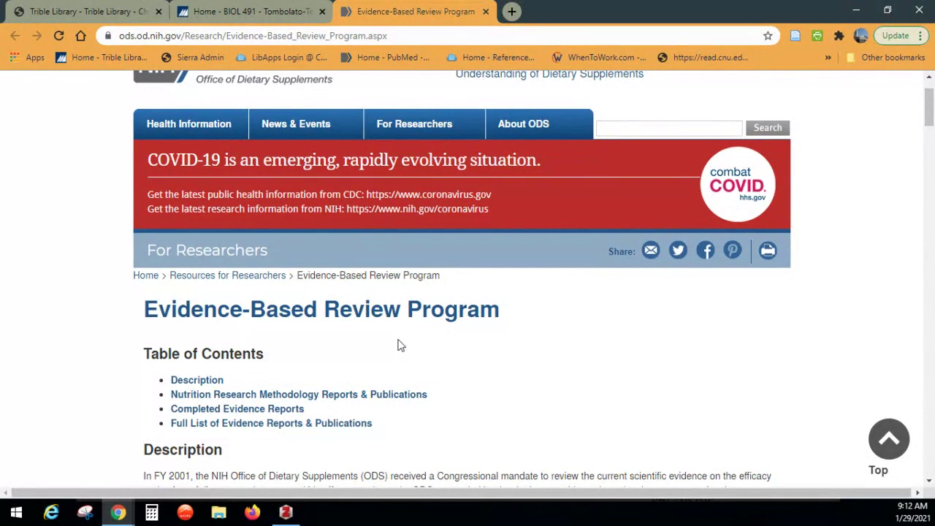
{"action": "scroll", "coordinate": [402, 342], "scroll_direction": "down", "scroll_amount": 1}
{"action": "scroll", "coordinate": [405, 345], "scroll_direction": "down", "scroll_amount": 1}
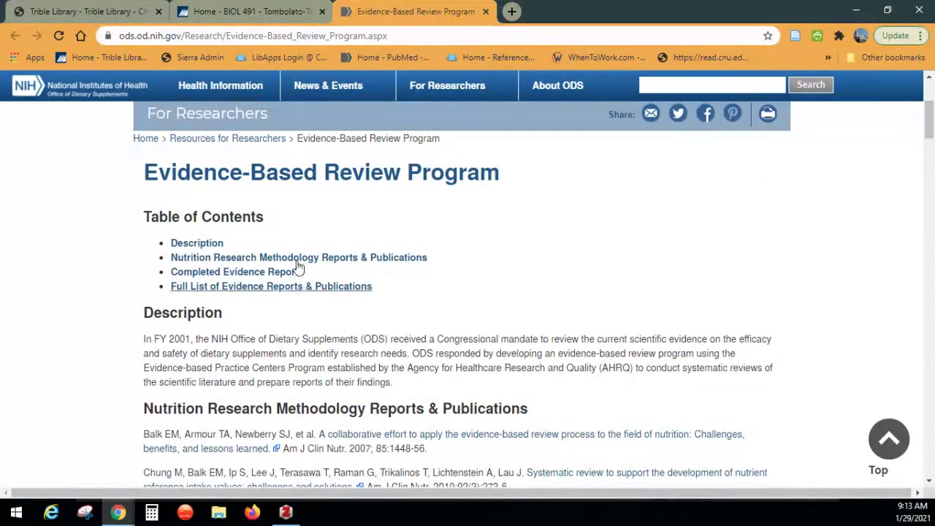
{"action": "scroll", "coordinate": [350, 231], "scroll_direction": "down", "scroll_amount": 1}
{"action": "scroll", "coordinate": [350, 232], "scroll_direction": "up", "scroll_amount": 1}
{"action": "scroll", "coordinate": [349, 231], "scroll_direction": "up", "scroll_amount": 3}
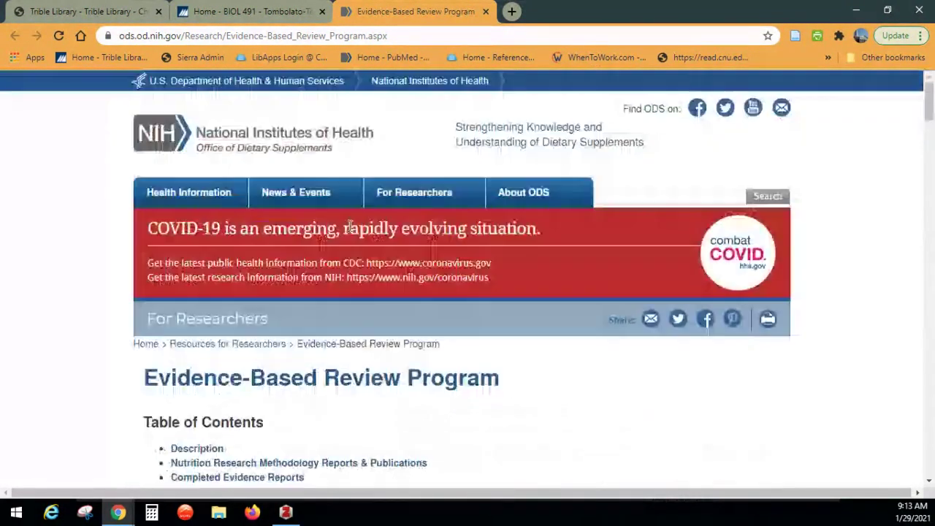
{"action": "mouse_move", "coordinate": [394, 252]}
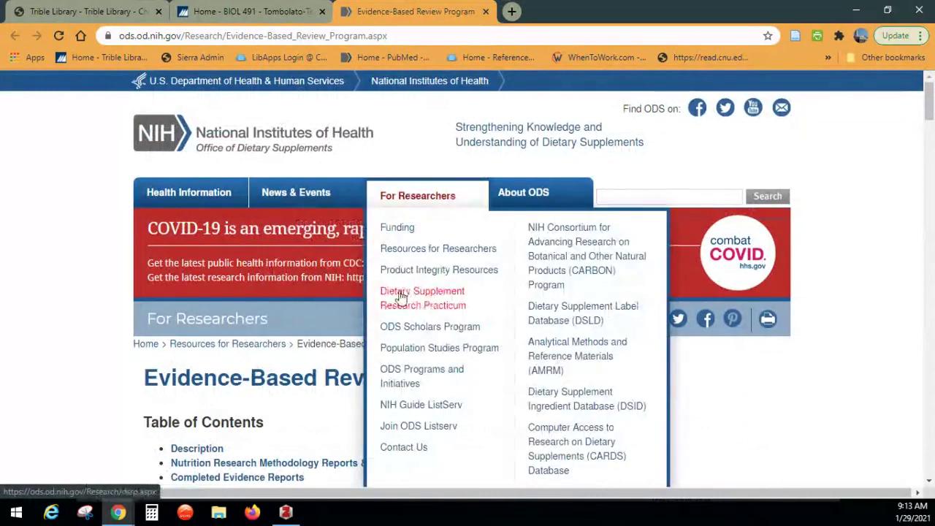
Look through the program's nutrition methodology reports and completed evidence report topics, and close the NIH page
{"action": "scroll", "coordinate": [75, 278], "scroll_direction": "down", "scroll_amount": 3}
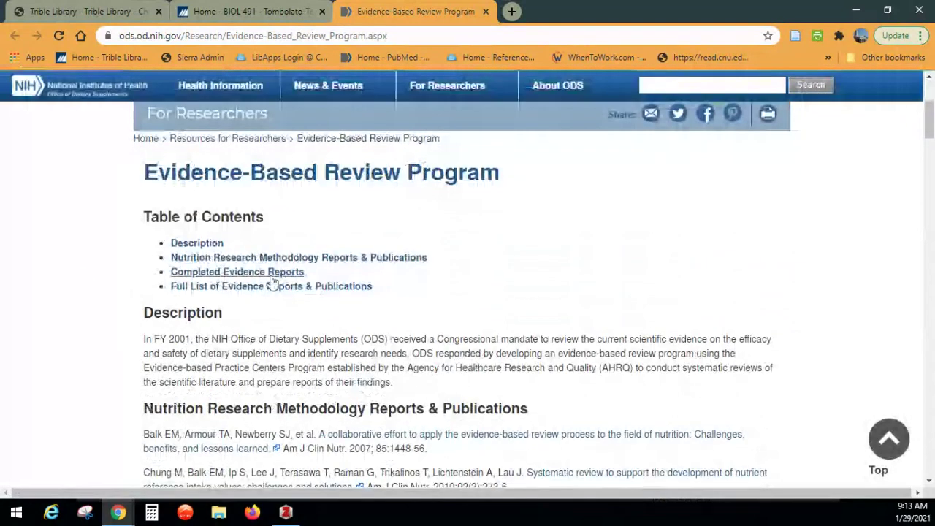
{"action": "scroll", "coordinate": [369, 288], "scroll_direction": "down", "scroll_amount": 1}
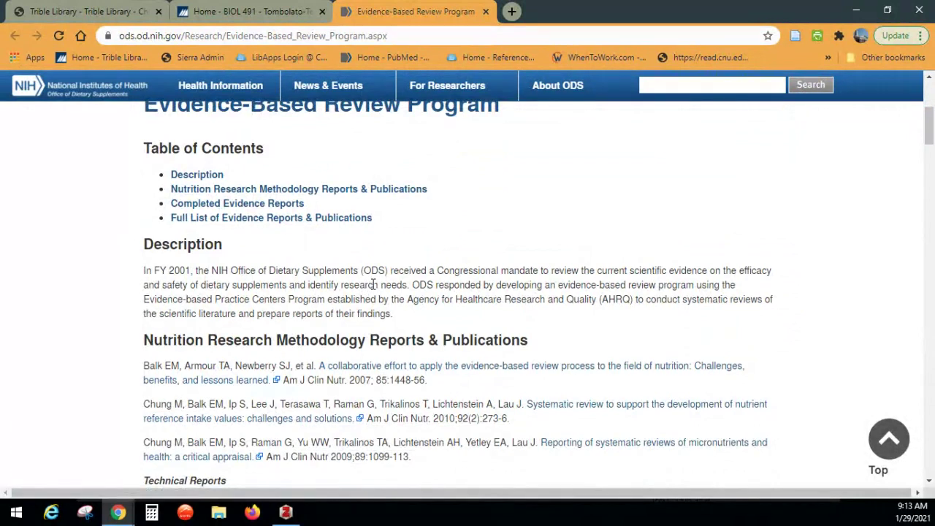
{"action": "scroll", "coordinate": [372, 285], "scroll_direction": "down", "scroll_amount": 4}
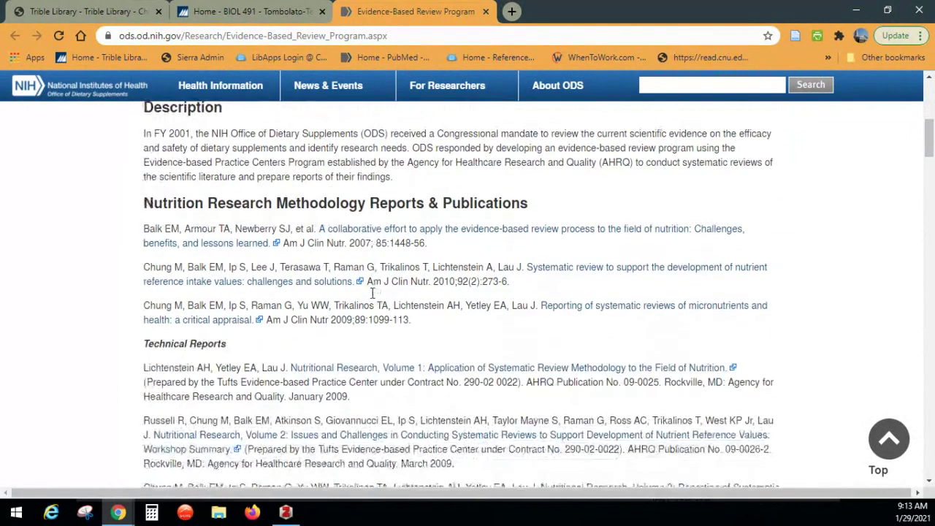
{"action": "scroll", "coordinate": [372, 298], "scroll_direction": "down", "scroll_amount": 7}
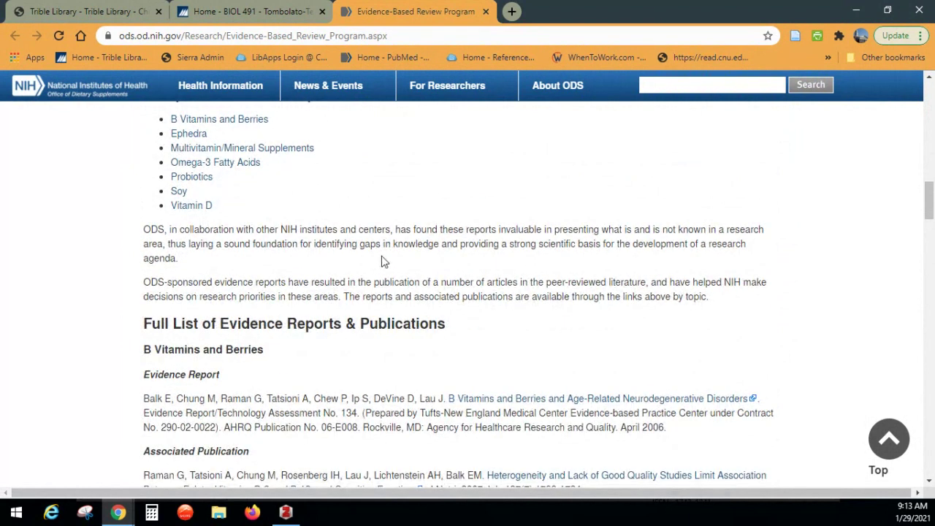
{"action": "left_click", "coordinate": [487, 11]}
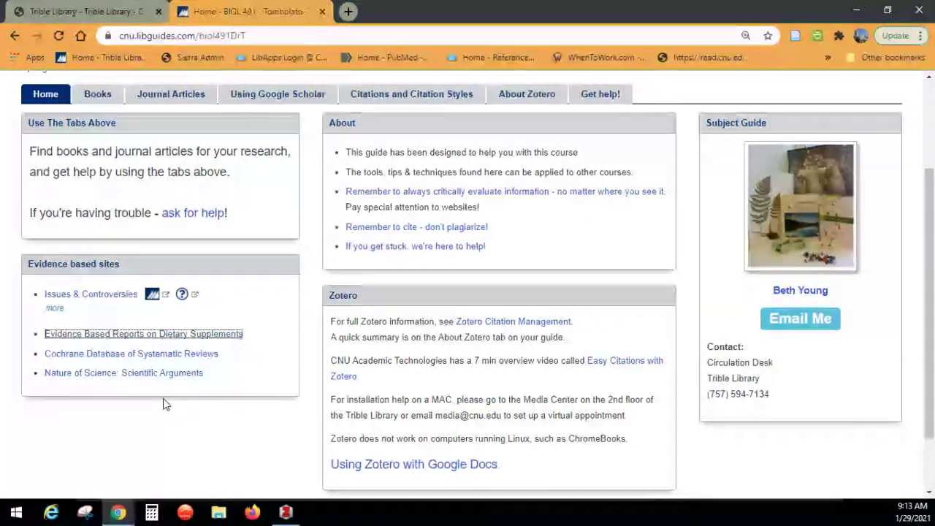
Open the Cochrane Database of Systematic Reviews from the course guide, and browse its newest reviews and result filters
{"action": "left_click", "coordinate": [111, 355]}
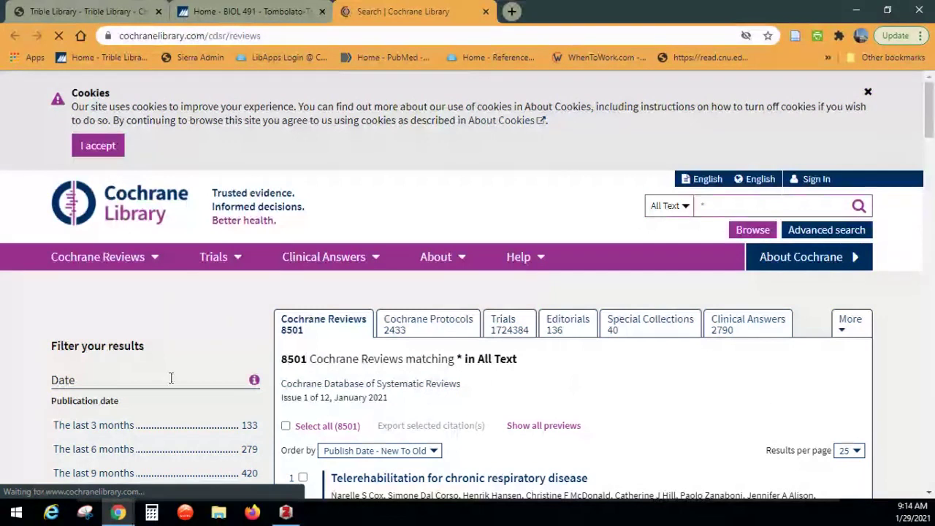
{"action": "scroll", "coordinate": [115, 256], "scroll_direction": "down", "scroll_amount": 2}
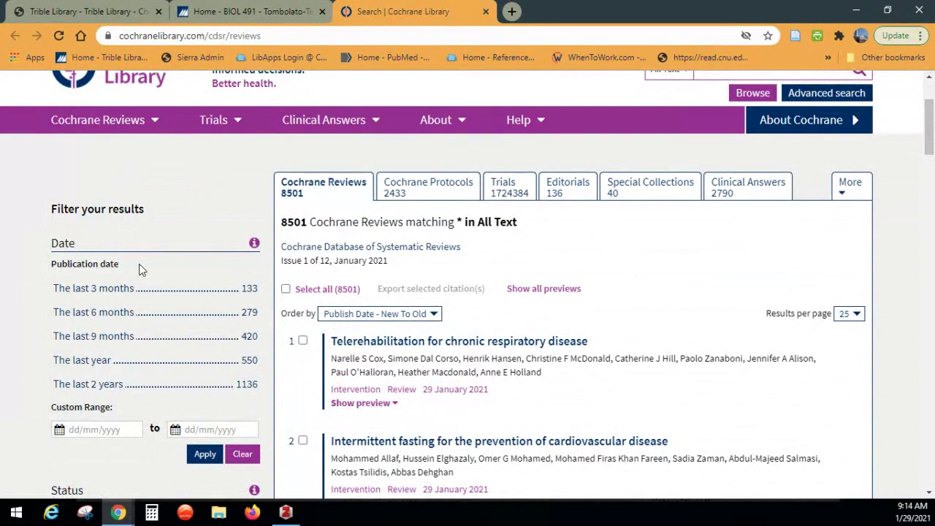
{"action": "scroll", "coordinate": [141, 270], "scroll_direction": "down", "scroll_amount": 1}
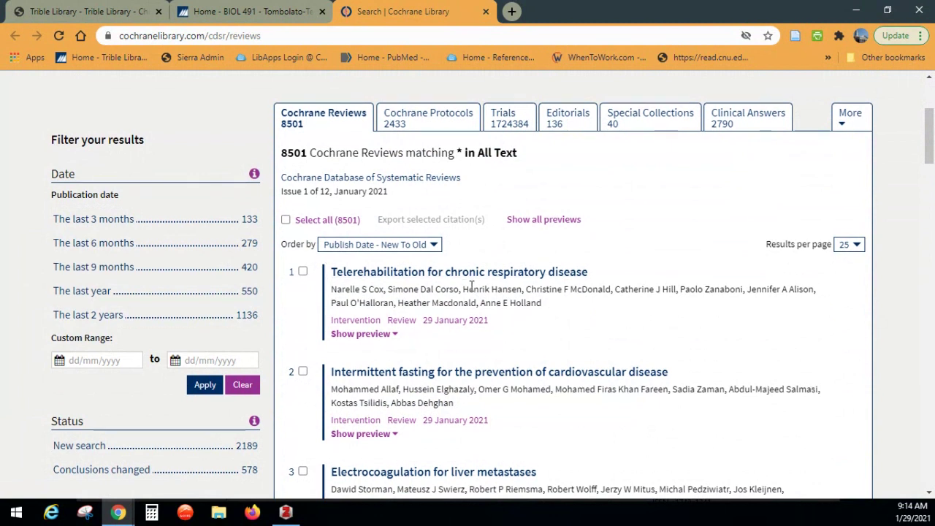
{"action": "scroll", "coordinate": [471, 290], "scroll_direction": "down", "scroll_amount": 1}
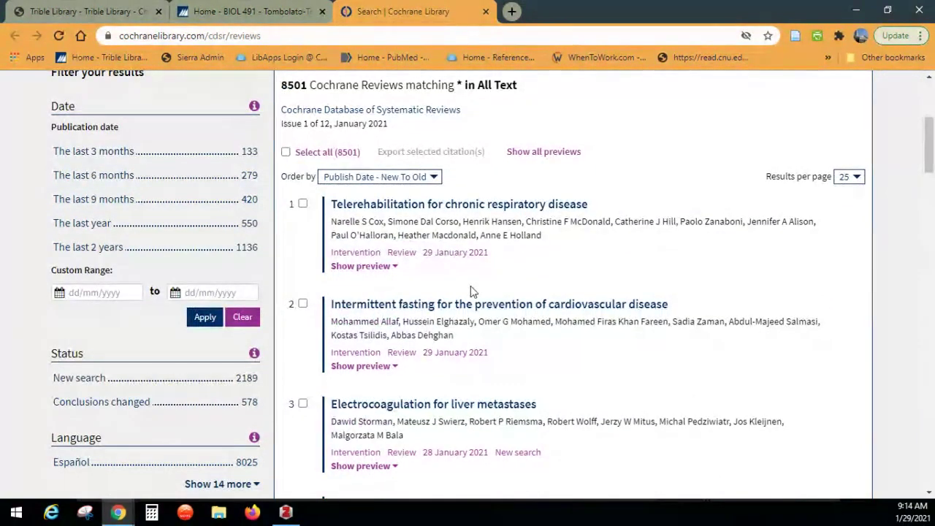
{"action": "scroll", "coordinate": [470, 291], "scroll_direction": "down", "scroll_amount": 1}
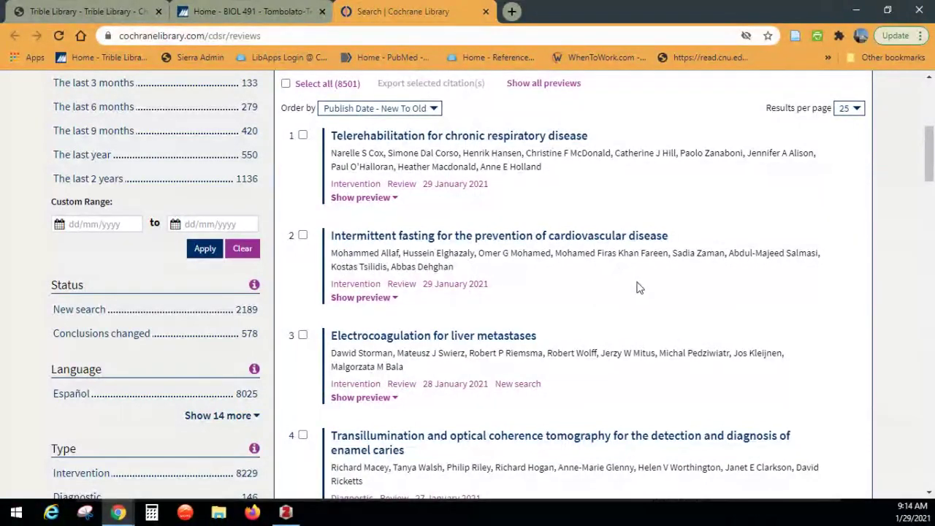
{"action": "scroll", "coordinate": [637, 287], "scroll_direction": "down", "scroll_amount": 1}
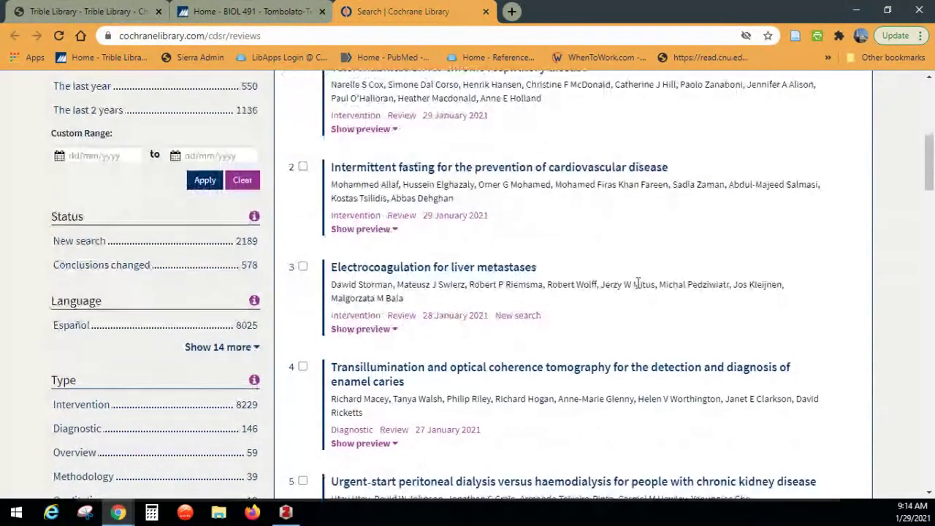
{"action": "scroll", "coordinate": [637, 285], "scroll_direction": "down", "scroll_amount": 3}
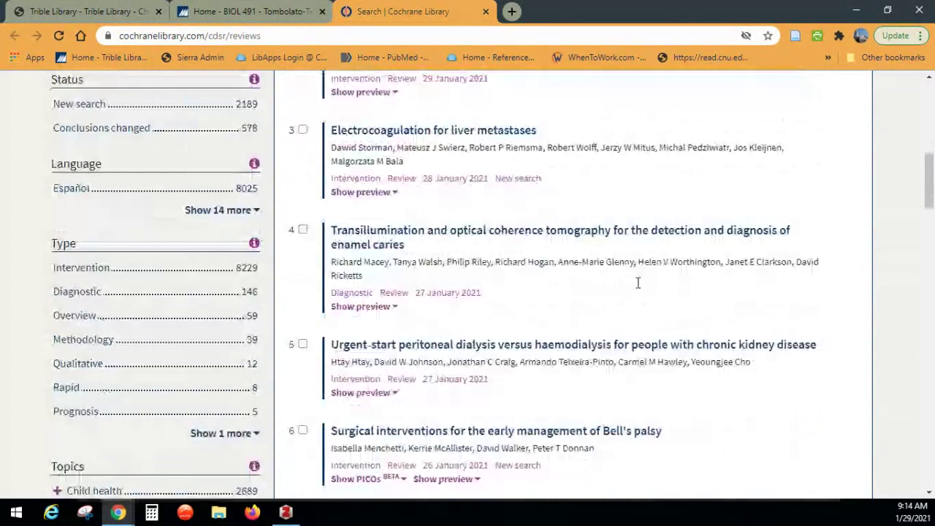
{"action": "scroll", "coordinate": [638, 287], "scroll_direction": "down", "scroll_amount": 1}
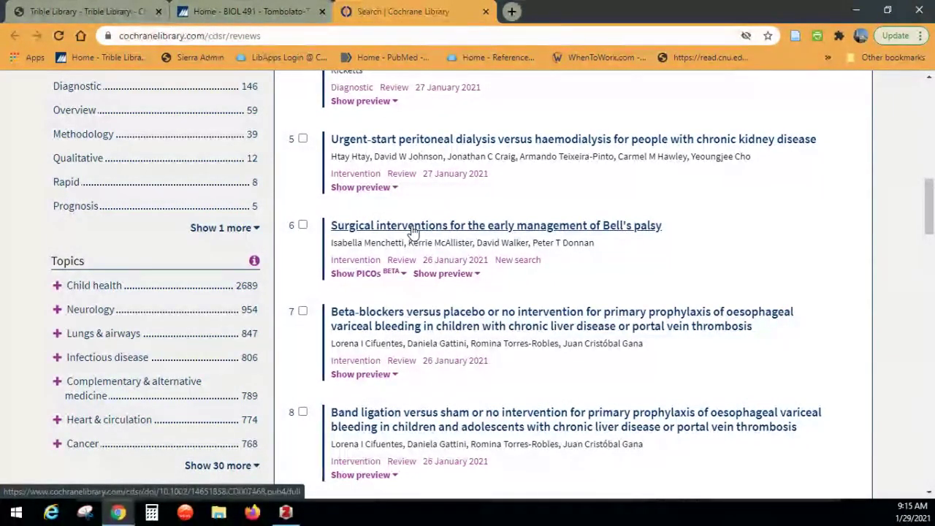
Browse the newest Cochrane reviews and open "Surgical interventions for the early management of Bell's palsy"
{"action": "scroll", "coordinate": [411, 230], "scroll_direction": "up", "scroll_amount": 2}
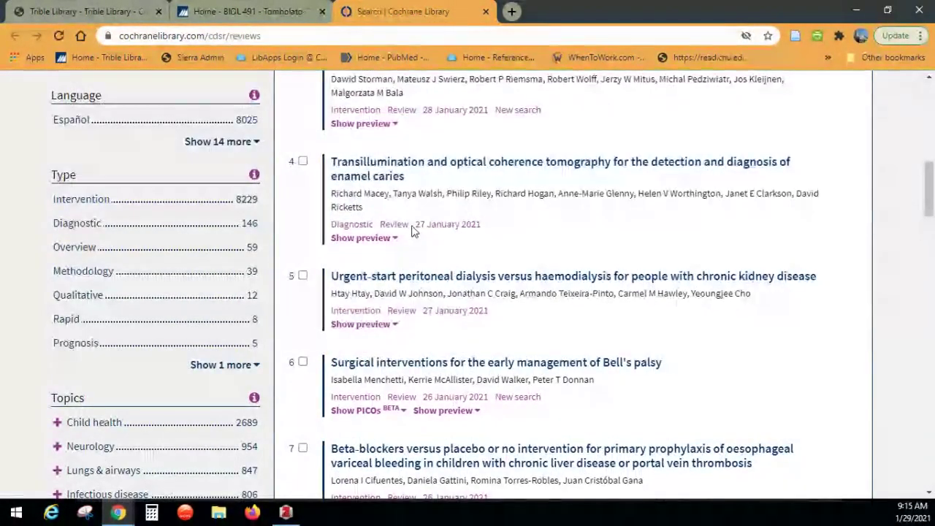
{"action": "scroll", "coordinate": [411, 231], "scroll_direction": "up", "scroll_amount": 1}
{"action": "scroll", "coordinate": [411, 230], "scroll_direction": "up", "scroll_amount": 2}
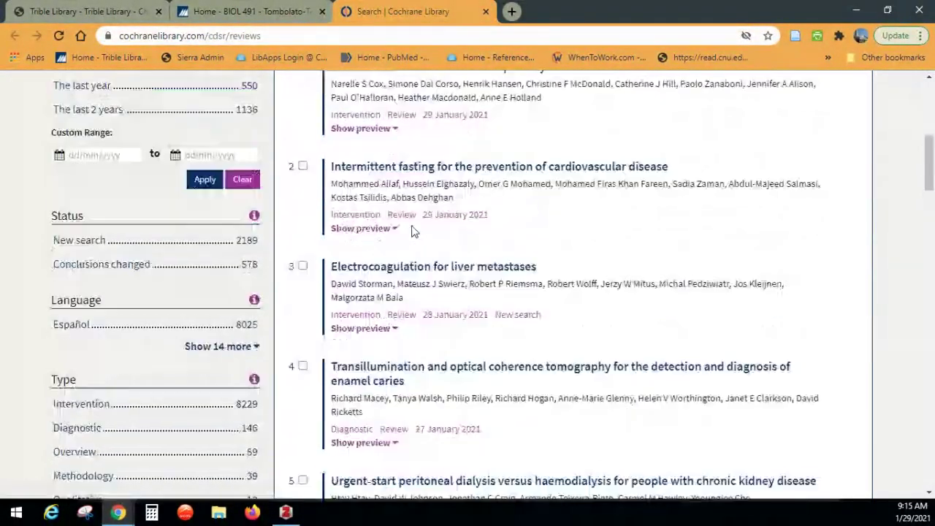
{"action": "scroll", "coordinate": [411, 230], "scroll_direction": "down", "scroll_amount": 1}
{"action": "scroll", "coordinate": [411, 231], "scroll_direction": "down", "scroll_amount": 2}
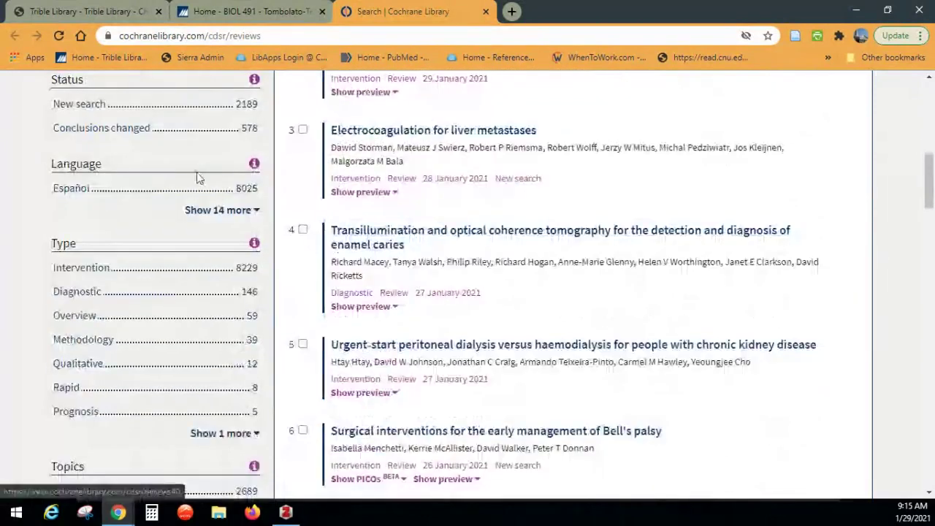
{"action": "scroll", "coordinate": [375, 251], "scroll_direction": "down", "scroll_amount": 2}
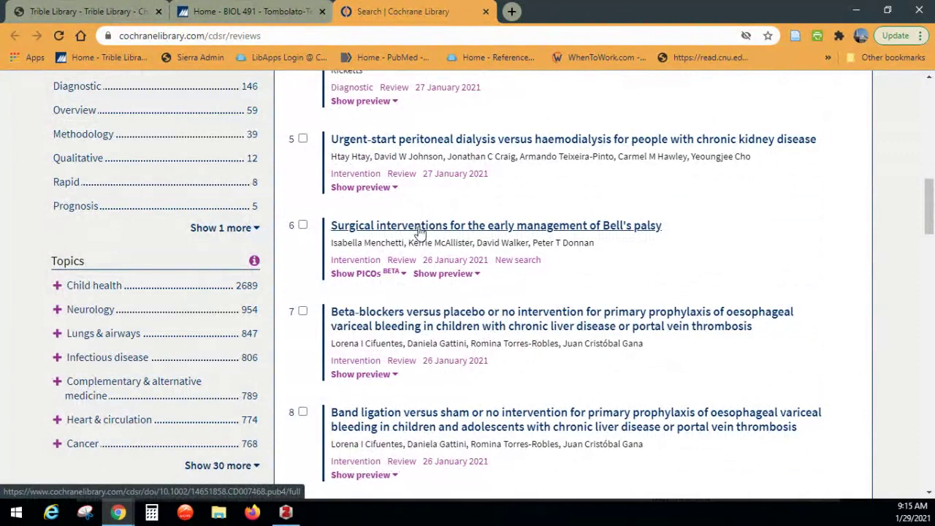
{"action": "left_click", "coordinate": [422, 226]}
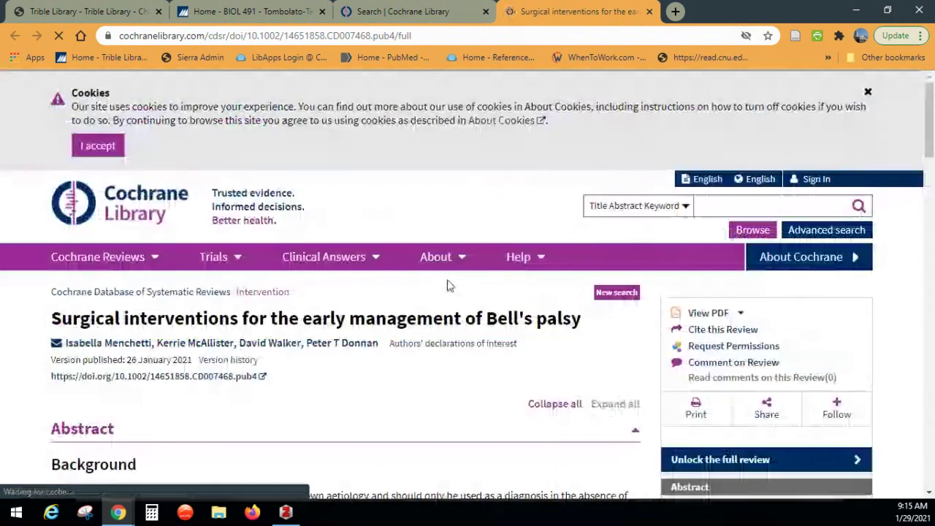
Read the Bell's palsy review's abstract from its background, objectives and search methods through to the main results
{"action": "scroll", "coordinate": [448, 284], "scroll_direction": "down", "scroll_amount": 2}
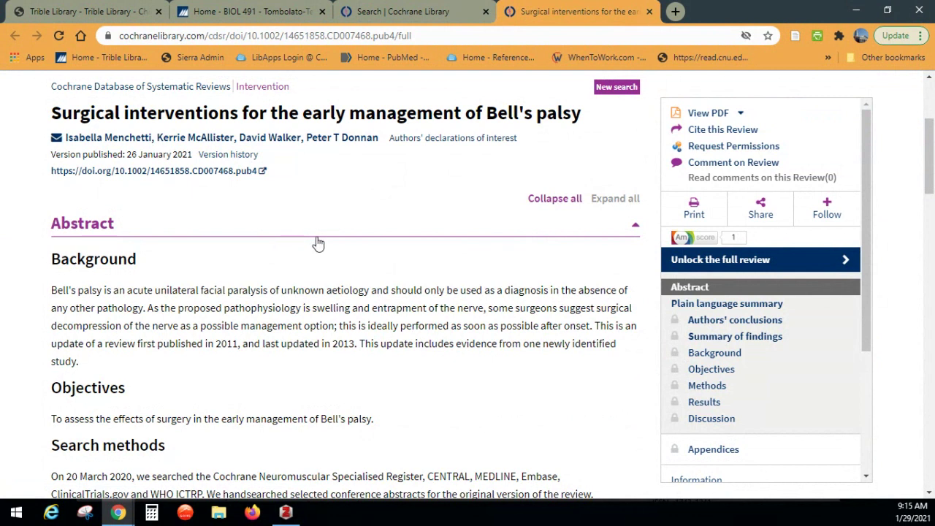
{"action": "scroll", "coordinate": [314, 243], "scroll_direction": "down", "scroll_amount": 1}
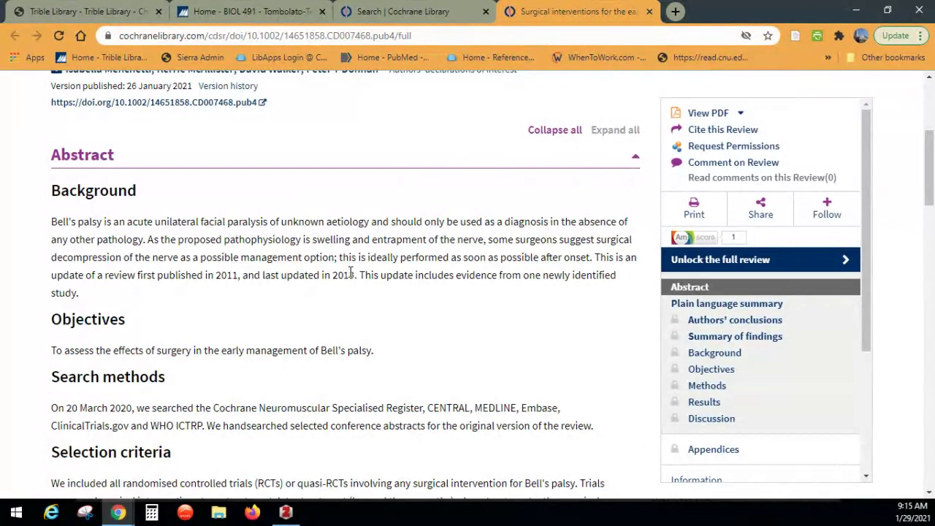
{"action": "scroll", "coordinate": [351, 274], "scroll_direction": "down", "scroll_amount": 1}
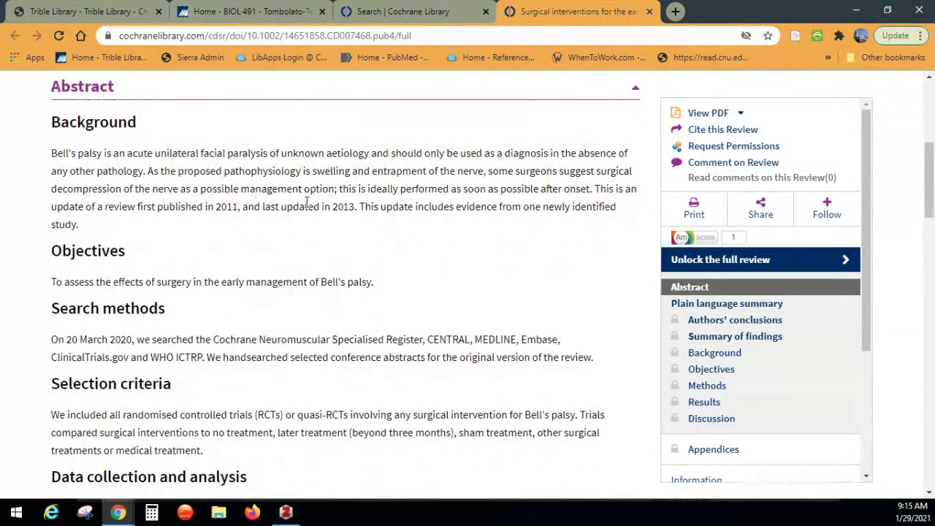
{"action": "scroll", "coordinate": [306, 203], "scroll_direction": "down", "scroll_amount": 1}
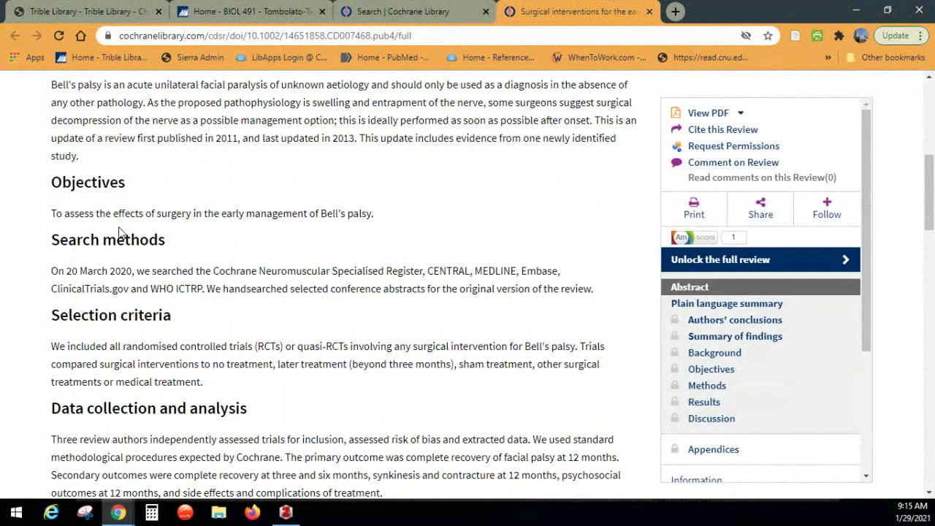
{"action": "scroll", "coordinate": [121, 232], "scroll_direction": "down", "scroll_amount": 1}
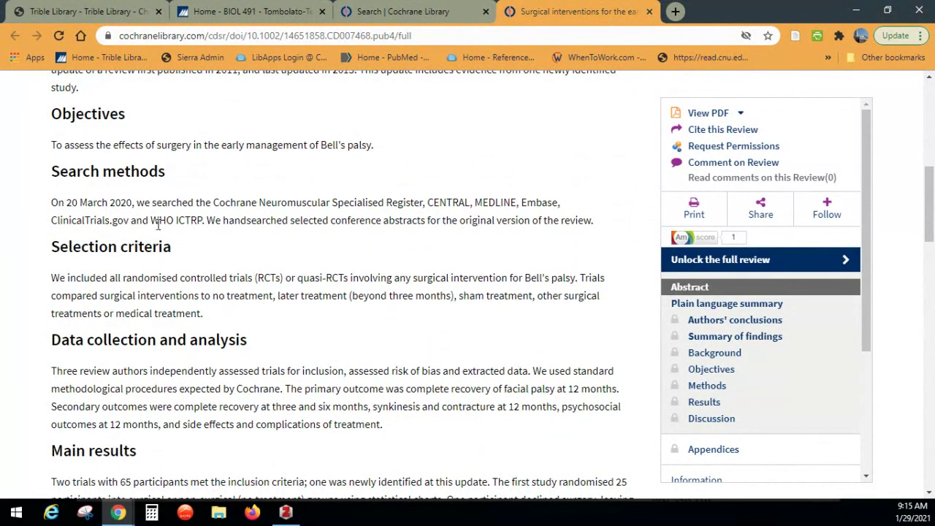
{"action": "scroll", "coordinate": [336, 231], "scroll_direction": "down", "scroll_amount": 2}
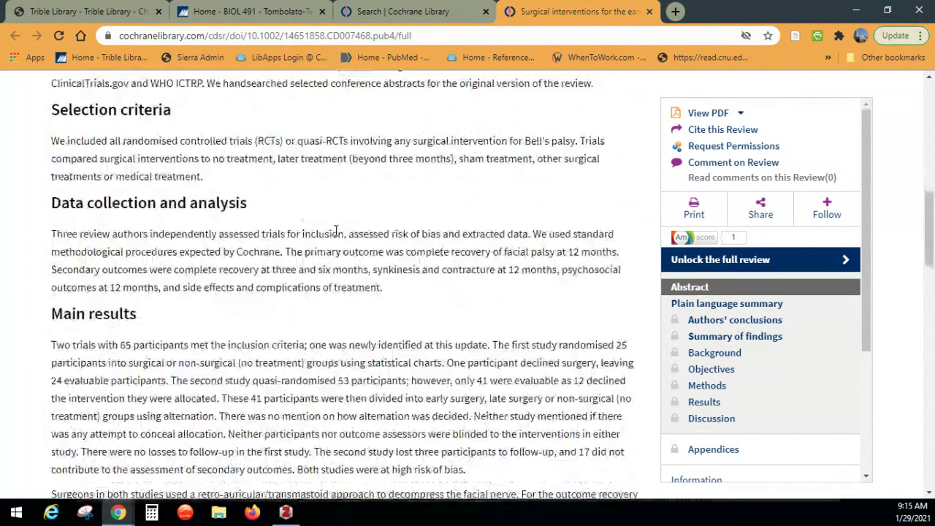
{"action": "scroll", "coordinate": [203, 234], "scroll_direction": "down", "scroll_amount": 1}
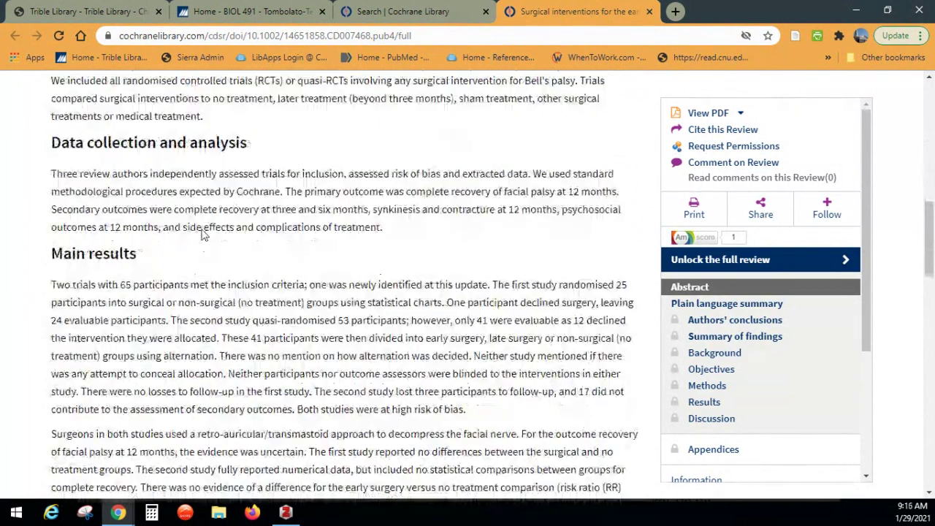
{"action": "scroll", "coordinate": [203, 234], "scroll_direction": "down", "scroll_amount": 5}
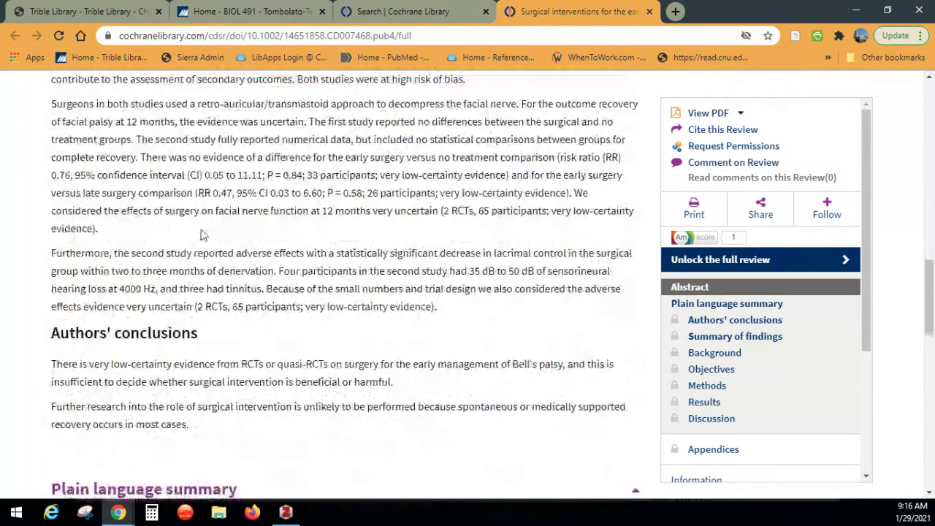
Examine the review's authors' conclusions and plain language summary, including the key results and reliability of the evidence, and return to its title
{"action": "scroll", "coordinate": [203, 234], "scroll_direction": "down", "scroll_amount": 2}
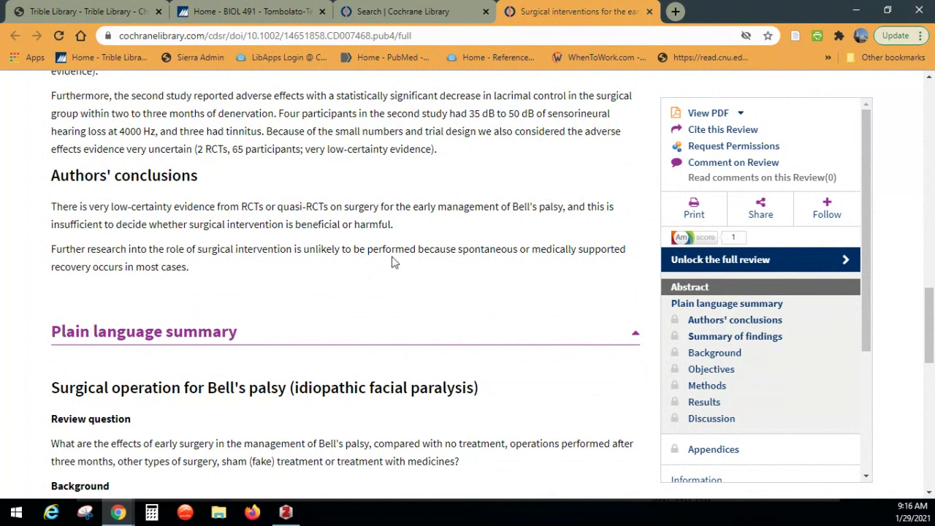
{"action": "scroll", "coordinate": [393, 263], "scroll_direction": "down", "scroll_amount": 1}
{"action": "scroll", "coordinate": [393, 263], "scroll_direction": "up", "scroll_amount": 1}
{"action": "scroll", "coordinate": [392, 263], "scroll_direction": "down", "scroll_amount": 4}
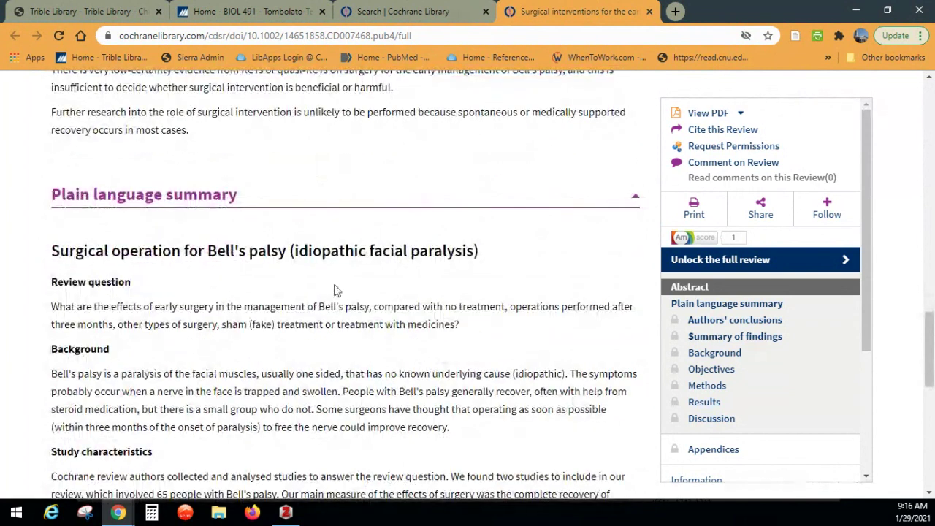
{"action": "scroll", "coordinate": [333, 290], "scroll_direction": "down", "scroll_amount": 6}
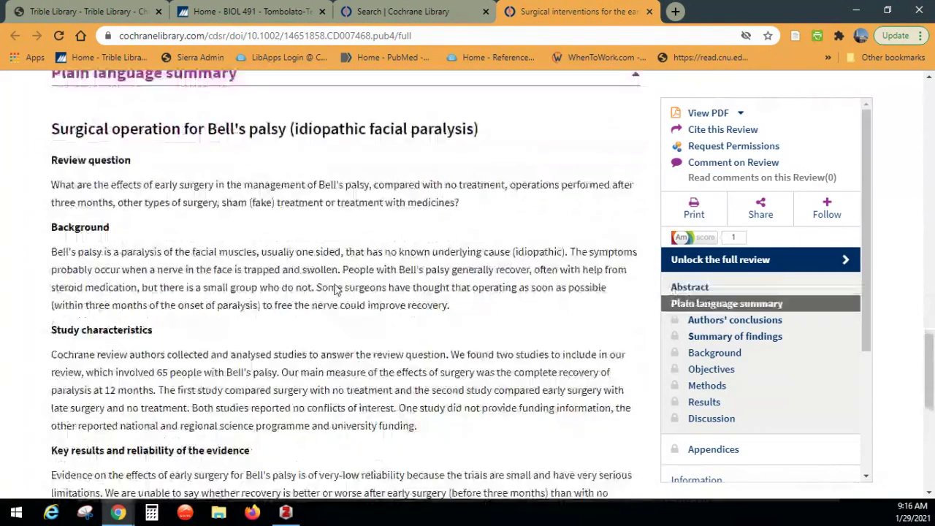
{"action": "scroll", "coordinate": [333, 285], "scroll_direction": "down", "scroll_amount": 5}
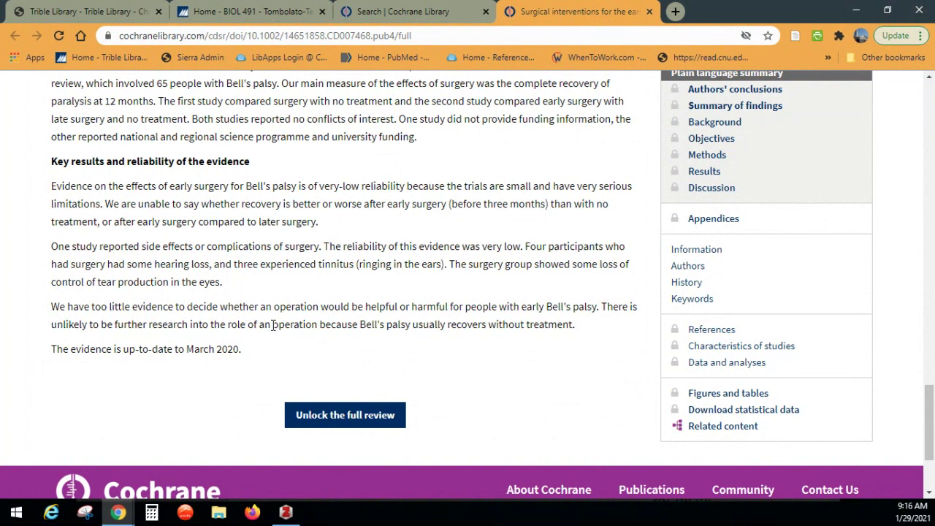
{"action": "scroll", "coordinate": [356, 292], "scroll_direction": "up", "scroll_amount": 5}
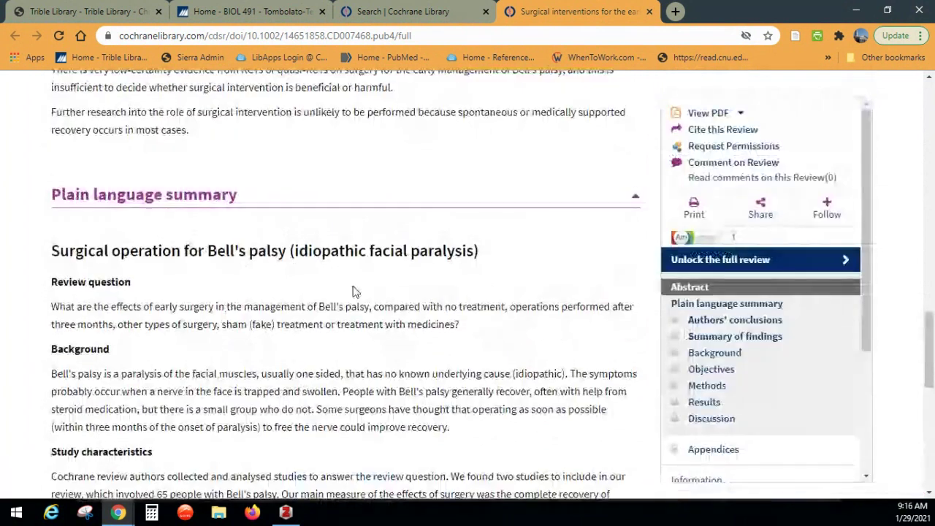
{"action": "scroll", "coordinate": [353, 292], "scroll_direction": "up", "scroll_amount": 1}
{"action": "scroll", "coordinate": [353, 292], "scroll_direction": "down", "scroll_amount": 10}
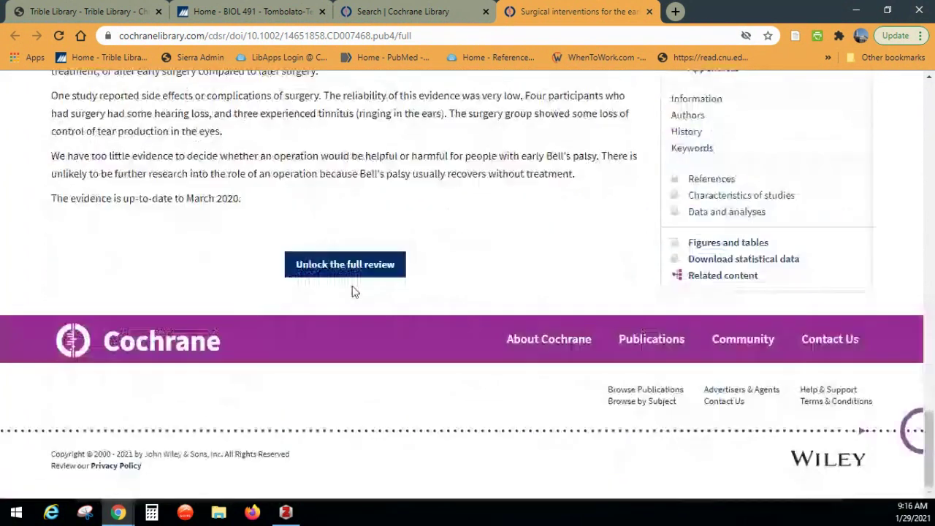
{"action": "scroll", "coordinate": [352, 293], "scroll_direction": "up", "scroll_amount": 15}
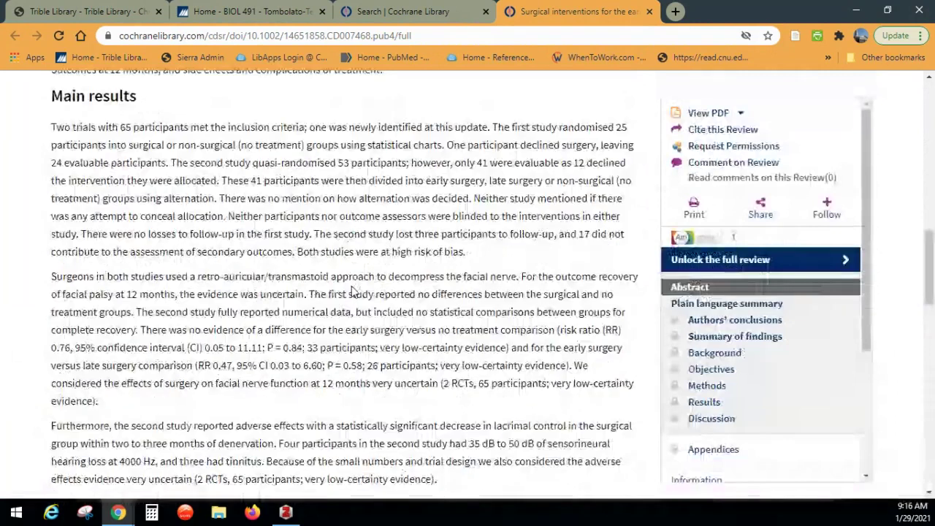
{"action": "scroll", "coordinate": [352, 291], "scroll_direction": "up", "scroll_amount": 15}
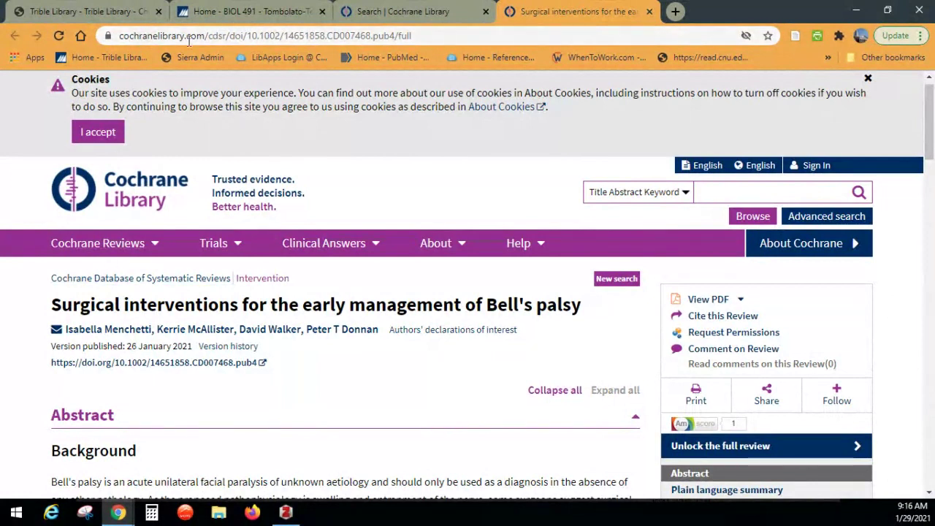
Close the Bell's palsy review and the Cochrane reviews list to return to the BIOL 491 course guide
{"action": "left_click", "coordinate": [650, 12]}
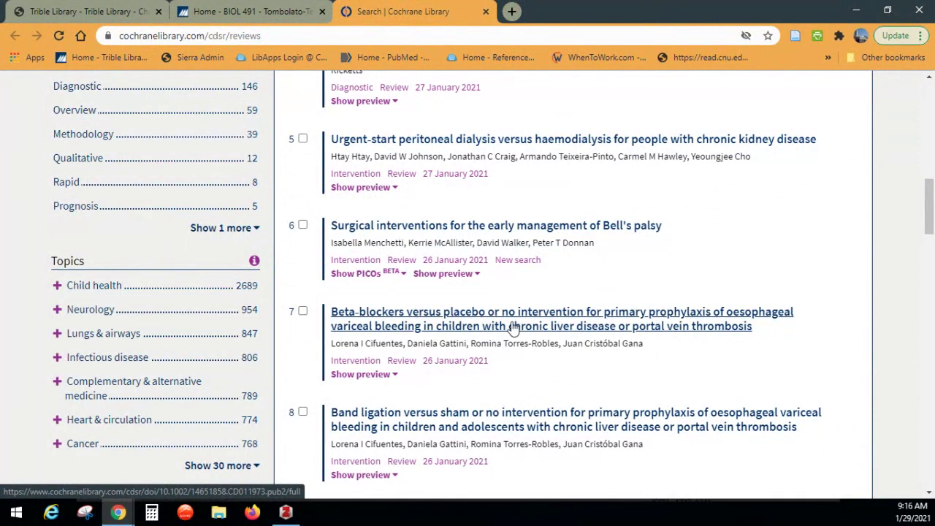
{"action": "scroll", "coordinate": [512, 326], "scroll_direction": "down", "scroll_amount": 1}
{"action": "scroll", "coordinate": [421, 117], "scroll_direction": "up", "scroll_amount": 2}
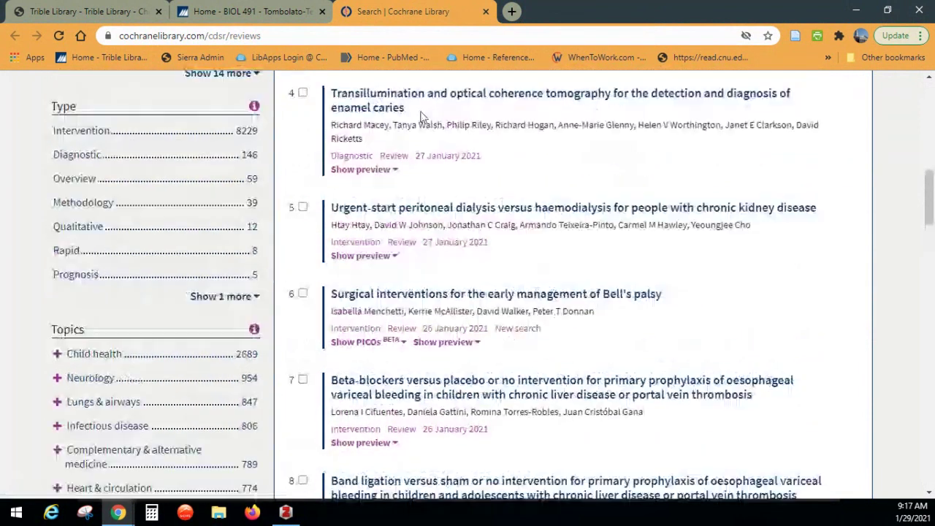
{"action": "left_click", "coordinate": [486, 13]}
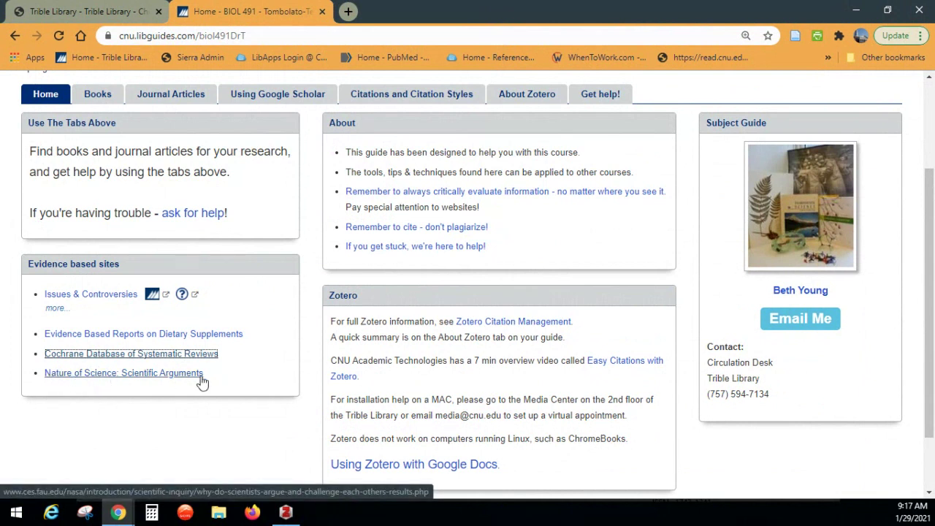
Open Nature of Science: Scientific Arguments from the course guide, examine the claim, evidence and rationale figure, and close the site
{"action": "left_click", "coordinate": [150, 379]}
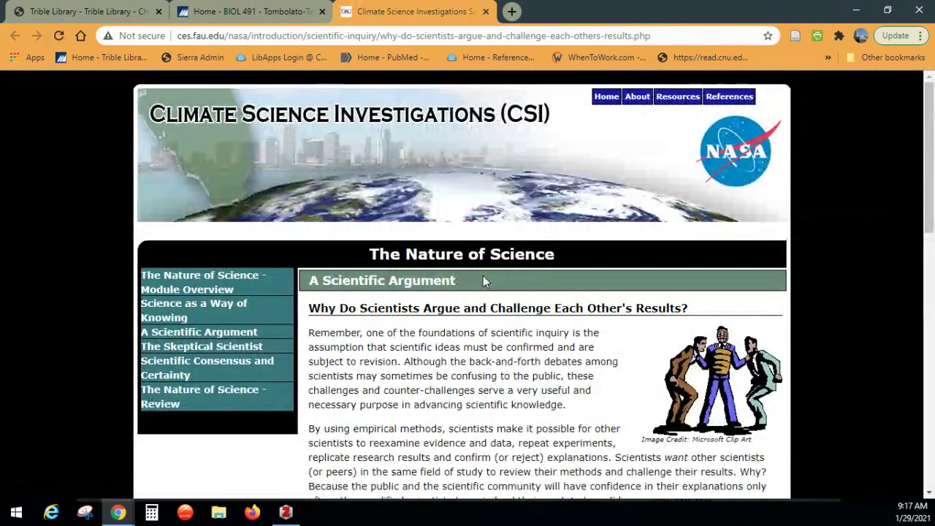
{"action": "scroll", "coordinate": [483, 278], "scroll_direction": "down", "scroll_amount": 2}
{"action": "scroll", "coordinate": [483, 280], "scroll_direction": "down", "scroll_amount": 3}
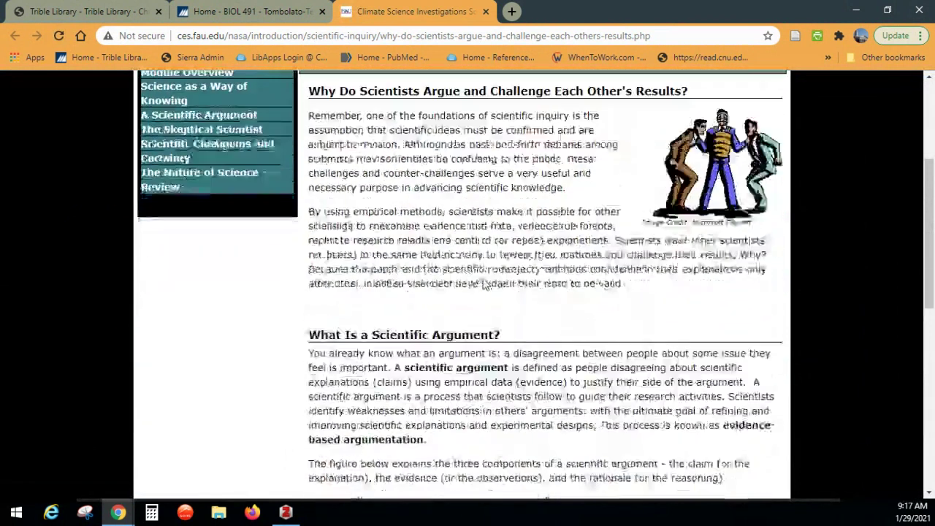
{"action": "scroll", "coordinate": [483, 278], "scroll_direction": "down", "scroll_amount": 2}
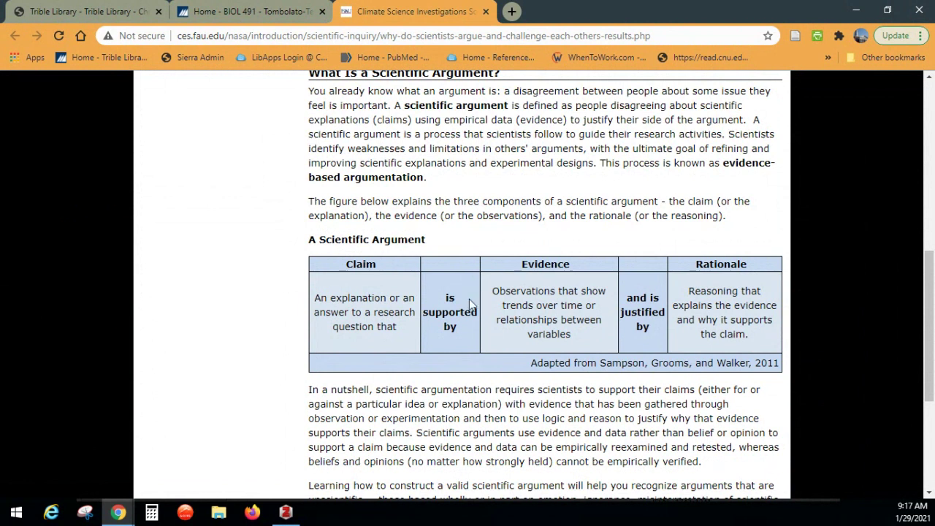
{"action": "scroll", "coordinate": [469, 298], "scroll_direction": "down", "scroll_amount": 2}
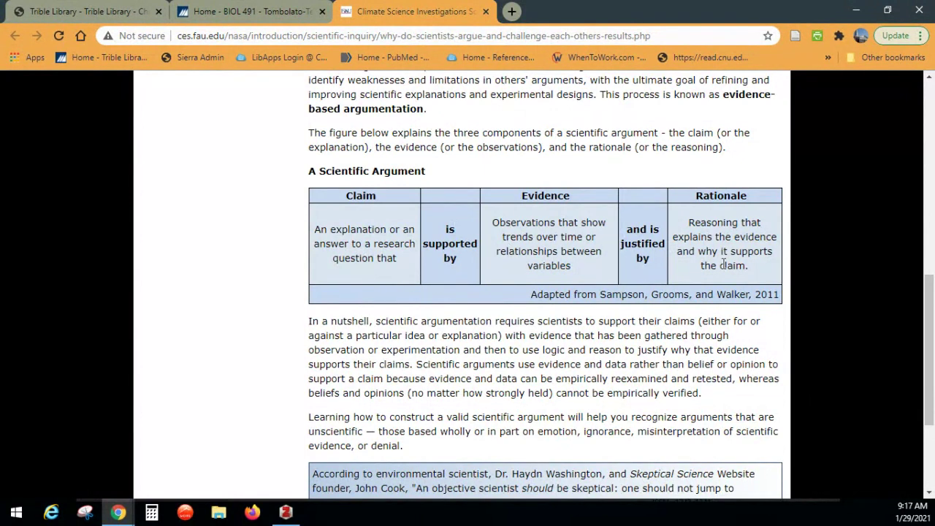
{"action": "left_click", "coordinate": [486, 12]}
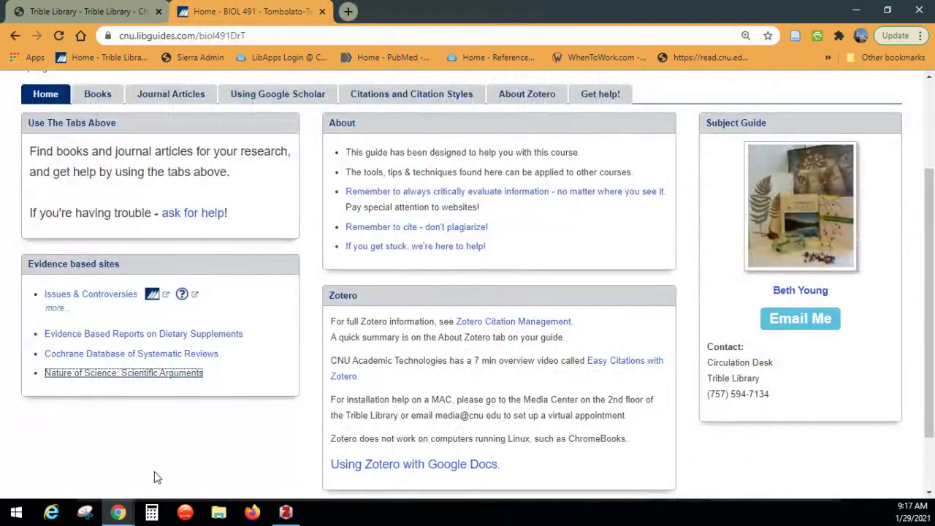
Open the course guide's Citations and Citation Styles page, and examine the Parts of a Citation chart and the science citation style boxes
{"action": "scroll", "coordinate": [154, 478], "scroll_direction": "up", "scroll_amount": 1}
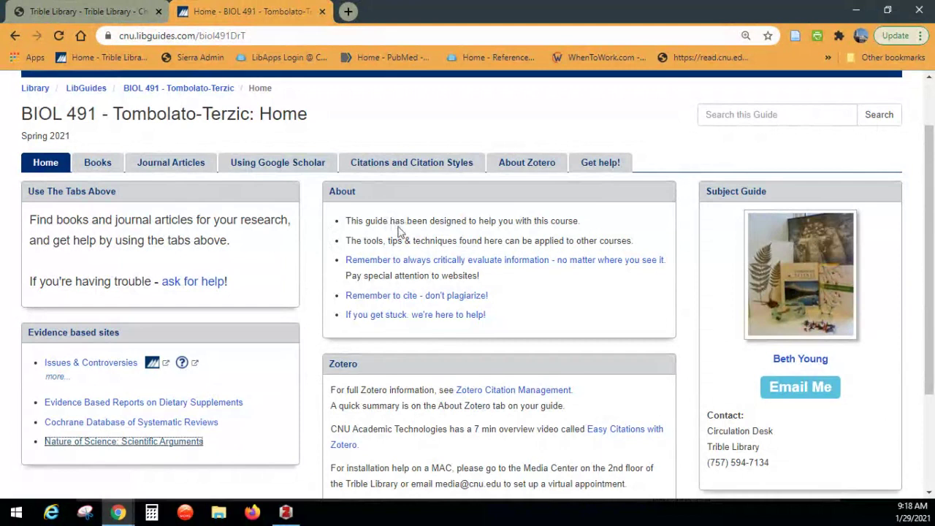
{"action": "left_click", "coordinate": [420, 168]}
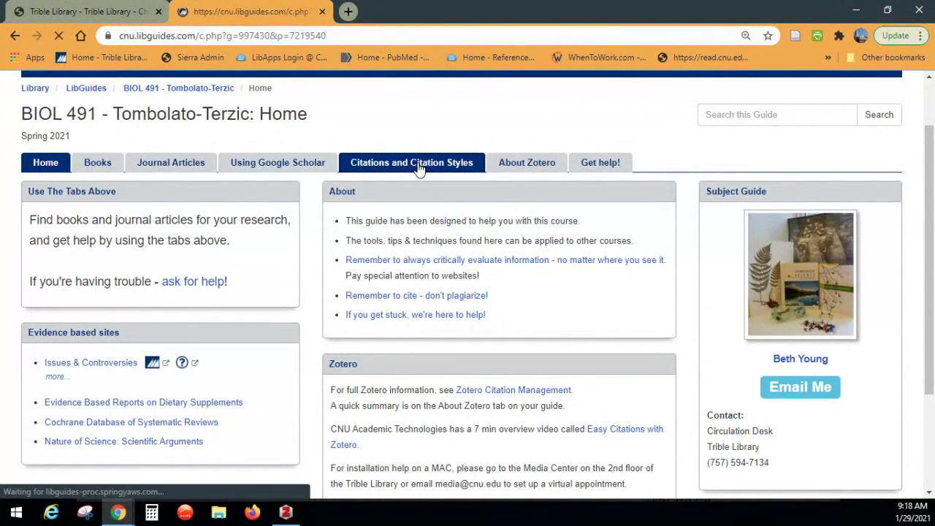
{"action": "scroll", "coordinate": [415, 291], "scroll_direction": "down", "scroll_amount": 2}
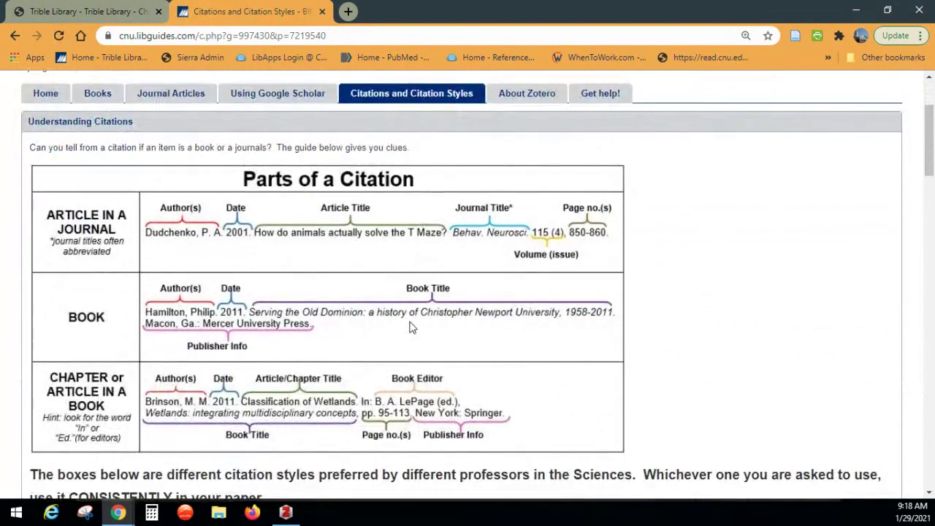
{"action": "scroll", "coordinate": [412, 328], "scroll_direction": "down", "scroll_amount": 2}
{"action": "scroll", "coordinate": [411, 328], "scroll_direction": "down", "scroll_amount": 1}
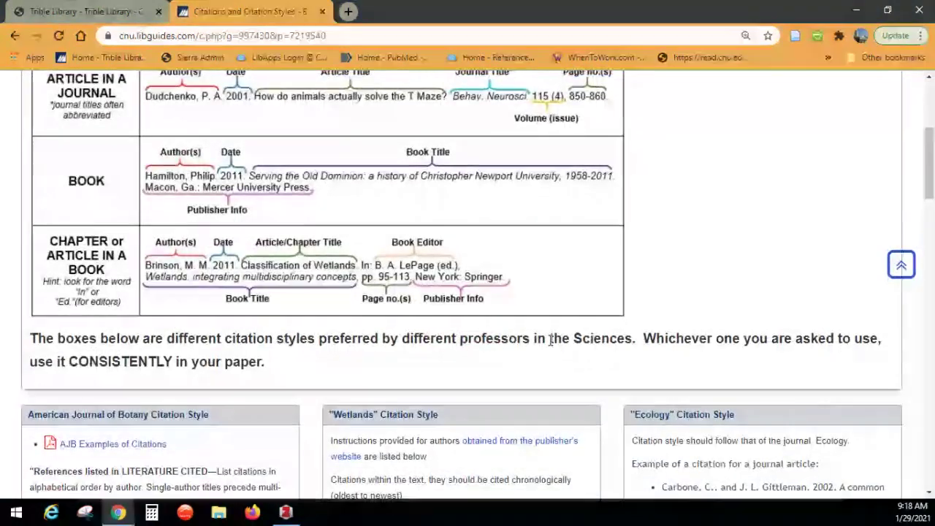
{"action": "scroll", "coordinate": [553, 339], "scroll_direction": "up", "scroll_amount": 1}
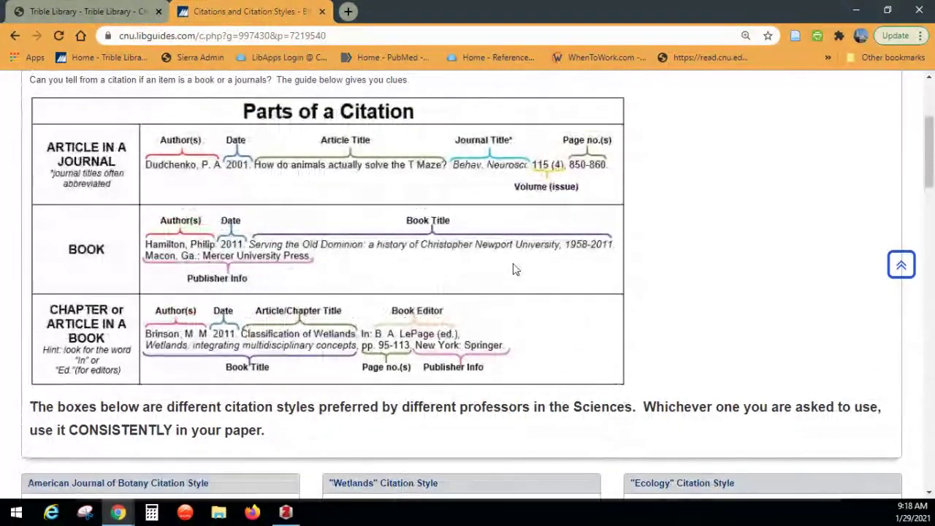
{"action": "scroll", "coordinate": [513, 271], "scroll_direction": "down", "scroll_amount": 1}
{"action": "scroll", "coordinate": [513, 271], "scroll_direction": "down", "scroll_amount": 2}
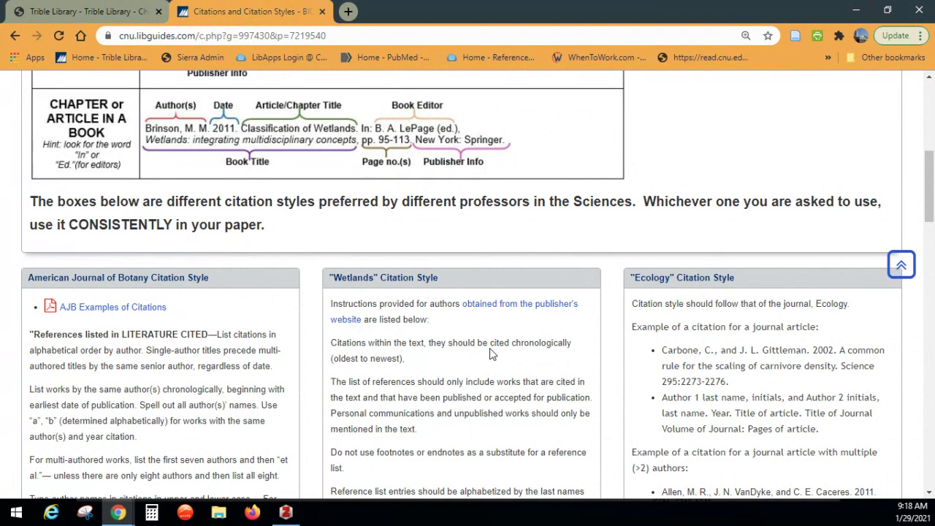
Open the course guide's Using Google Scholar page, and examine its cautions and the off-campus setup instructions for library links
{"action": "scroll", "coordinate": [492, 353], "scroll_direction": "up", "scroll_amount": 6}
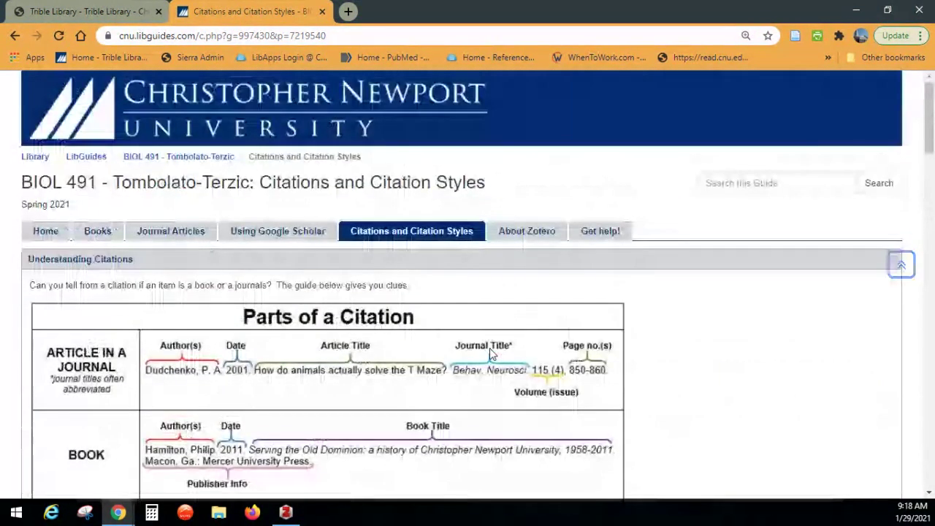
{"action": "left_click", "coordinate": [253, 235]}
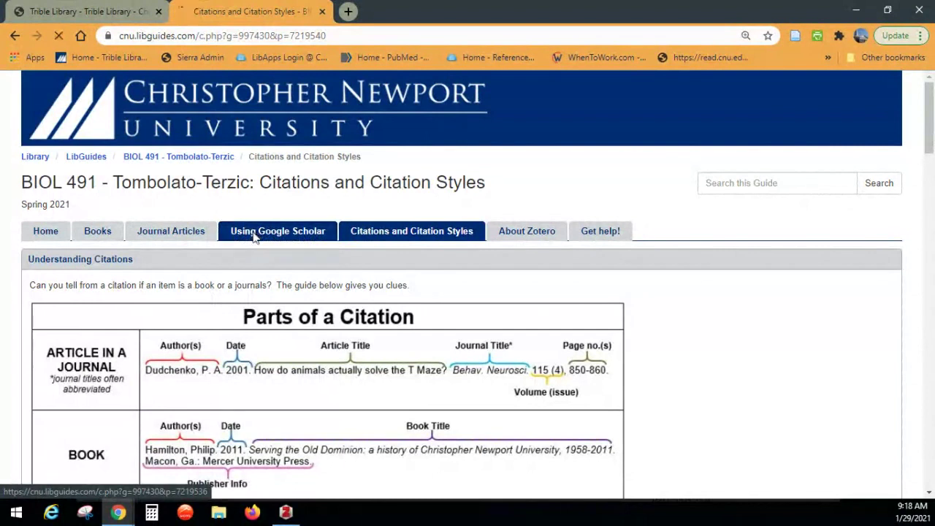
{"action": "scroll", "coordinate": [265, 272], "scroll_direction": "down", "scroll_amount": 1}
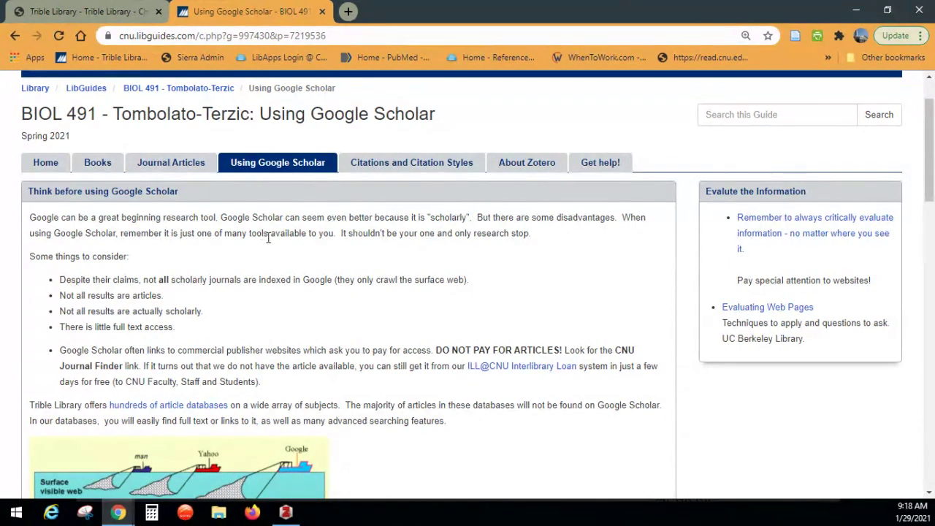
{"action": "scroll", "coordinate": [268, 237], "scroll_direction": "down", "scroll_amount": 1}
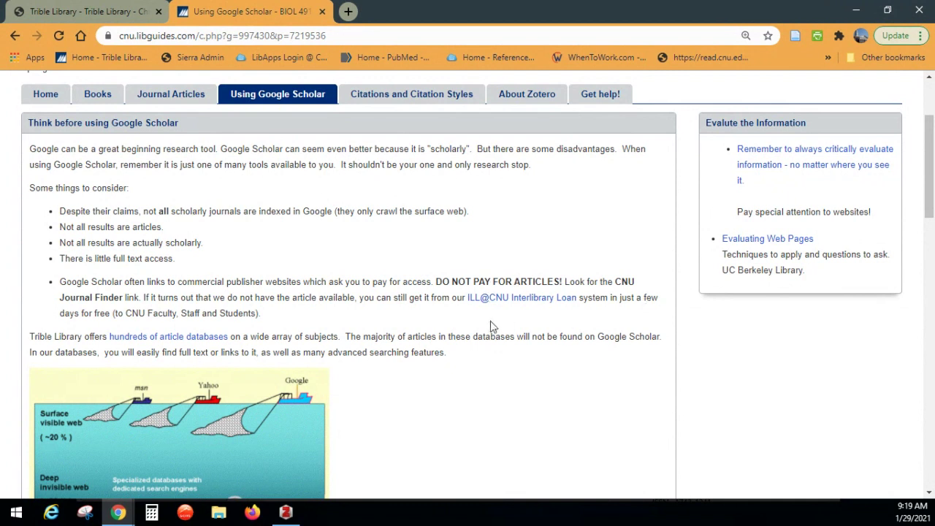
{"action": "scroll", "coordinate": [533, 341], "scroll_direction": "down", "scroll_amount": 3}
{"action": "scroll", "coordinate": [533, 343], "scroll_direction": "down", "scroll_amount": 5}
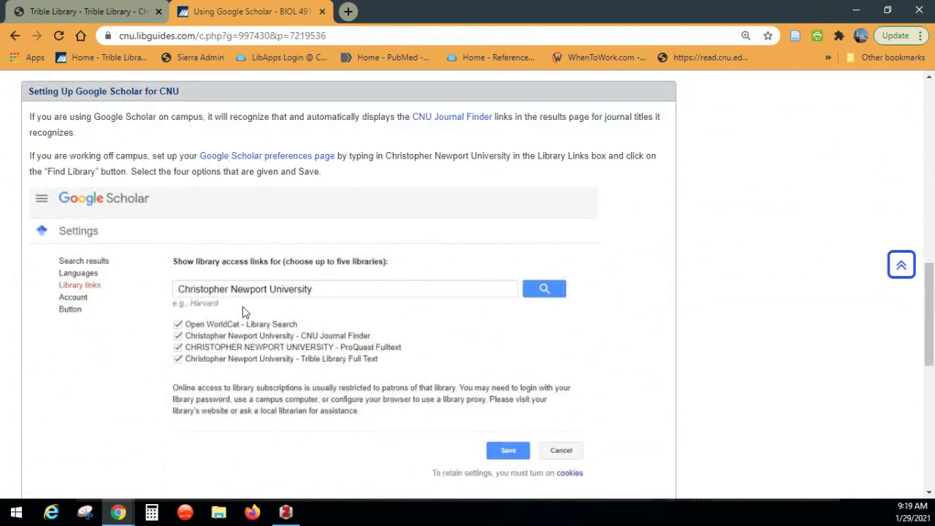
Return to the Google Scholar Search box and open Scholar.Google.com in a new browser tab
{"action": "scroll", "coordinate": [186, 290], "scroll_direction": "up", "scroll_amount": 1}
{"action": "scroll", "coordinate": [187, 289], "scroll_direction": "up", "scroll_amount": 1}
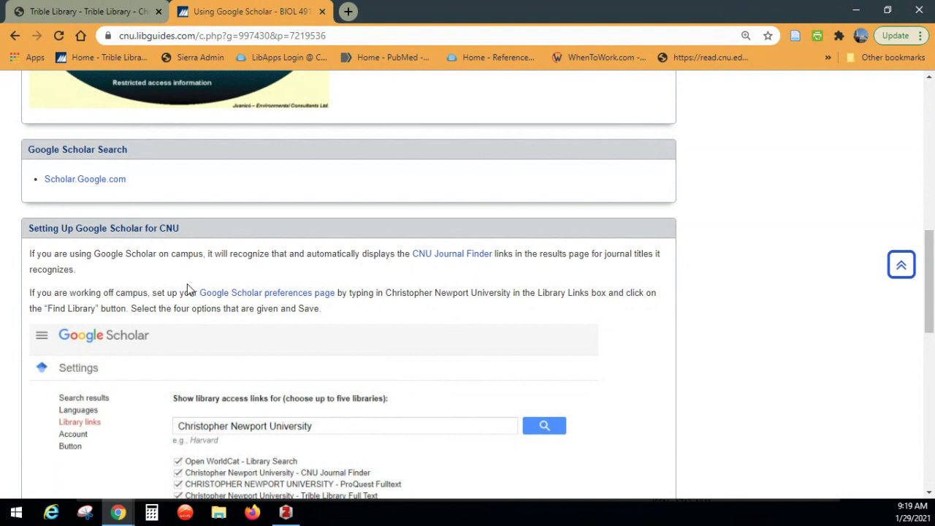
{"action": "scroll", "coordinate": [191, 289], "scroll_direction": "up", "scroll_amount": 1}
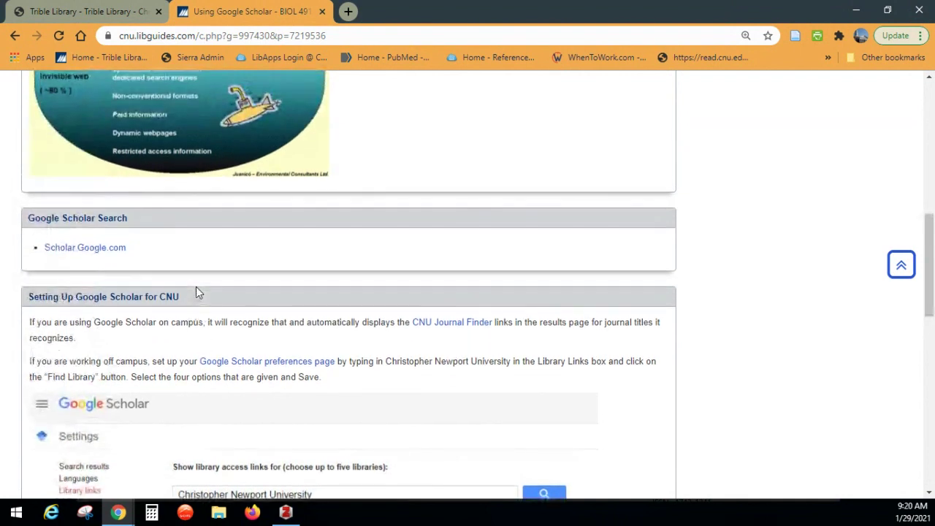
{"action": "right_click", "coordinate": [95, 253]}
{"action": "left_click", "coordinate": [109, 256]}
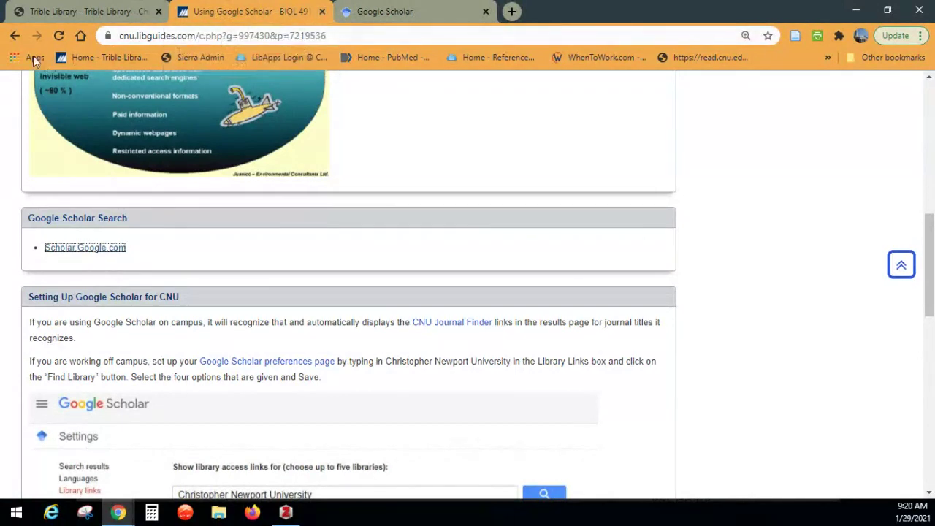
Open the course guide's Journal Articles page, and examine the recommended health databases and the Finding the Full Text advice
{"action": "scroll", "coordinate": [154, 201], "scroll_direction": "up", "scroll_amount": 7}
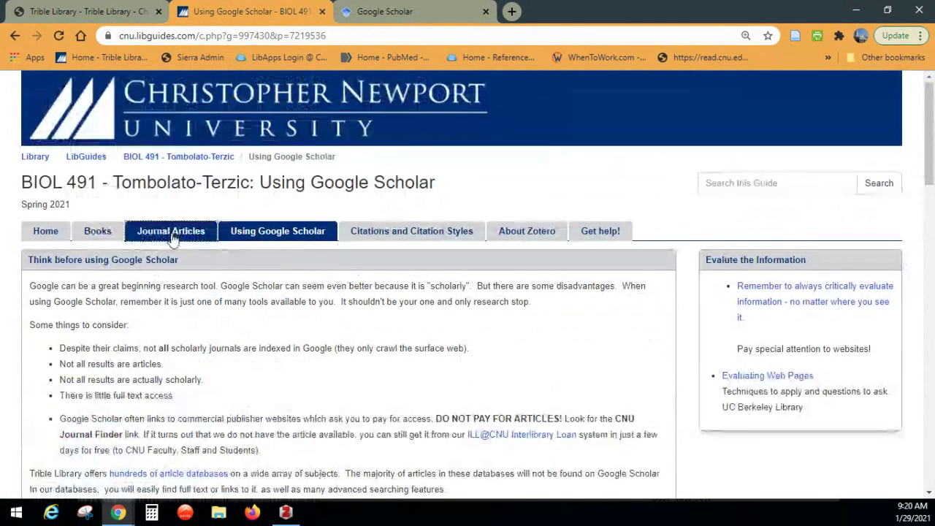
{"action": "left_click", "coordinate": [173, 240]}
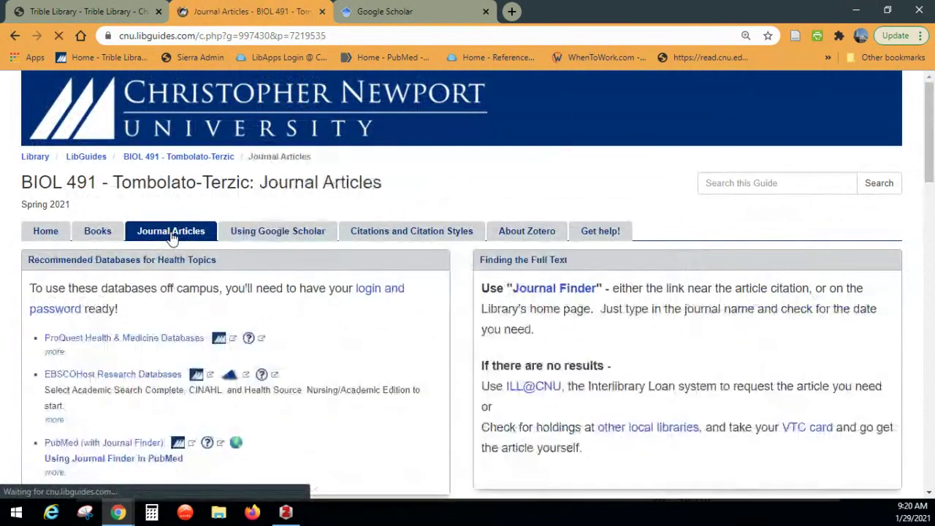
{"action": "scroll", "coordinate": [172, 252], "scroll_direction": "down", "scroll_amount": 1}
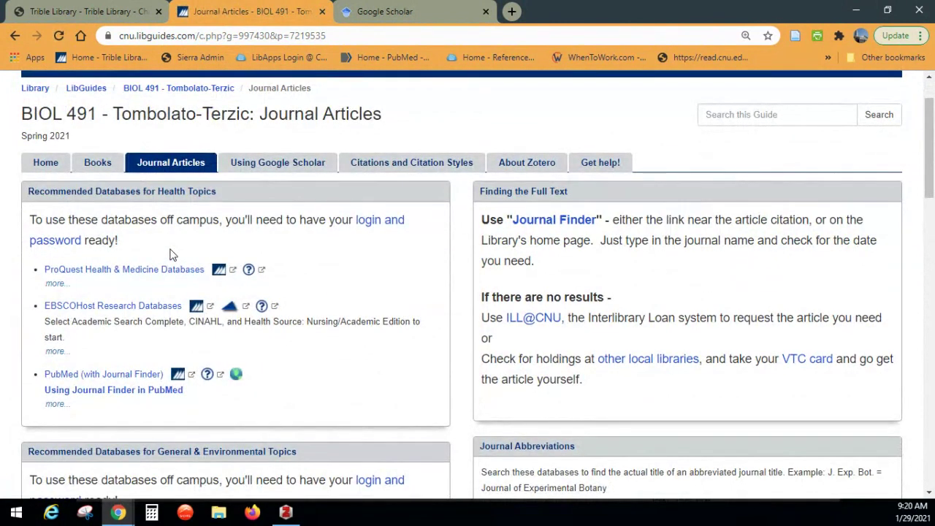
{"action": "scroll", "coordinate": [168, 249], "scroll_direction": "down", "scroll_amount": 1}
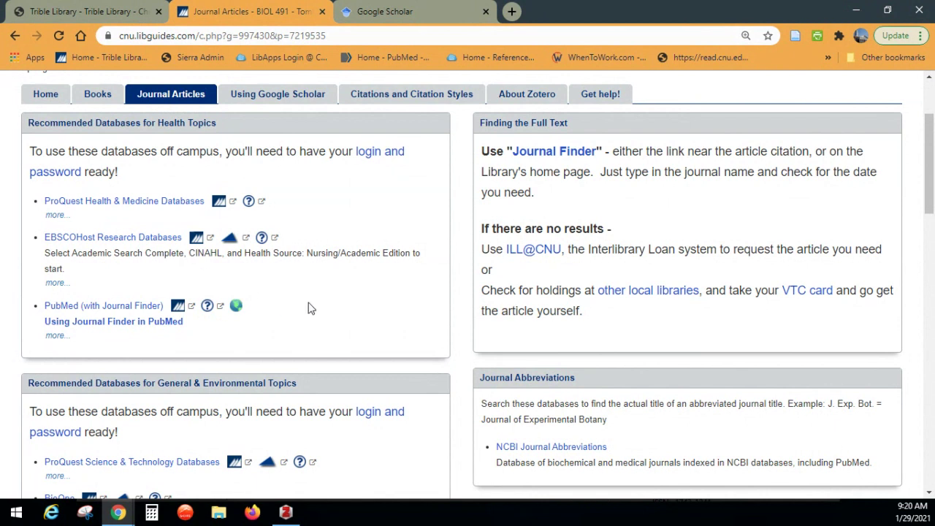
{"action": "scroll", "coordinate": [351, 299], "scroll_direction": "down", "scroll_amount": 1}
{"action": "scroll", "coordinate": [434, 222], "scroll_direction": "up", "scroll_amount": 1}
{"action": "scroll", "coordinate": [344, 208], "scroll_direction": "down", "scroll_amount": 1}
{"action": "scroll", "coordinate": [349, 192], "scroll_direction": "up", "scroll_amount": 1}
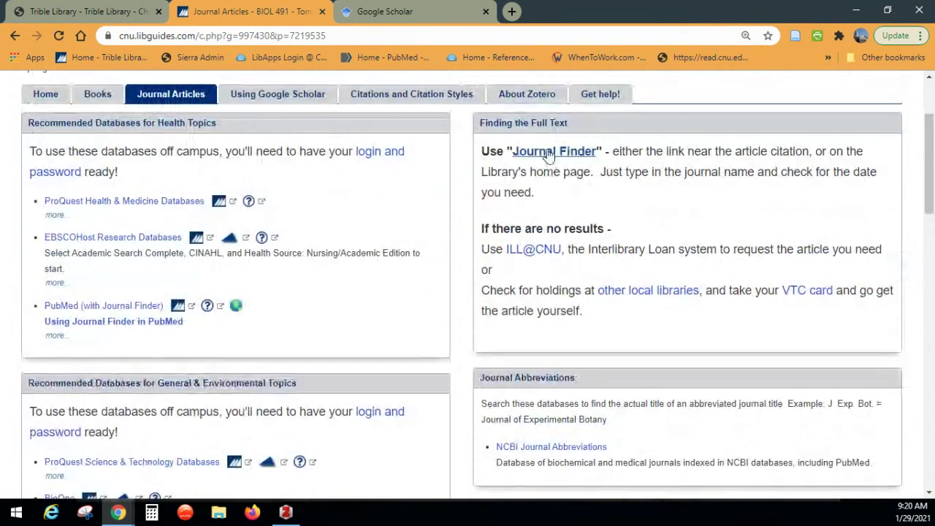
Examine the Journal Abbreviations and Search Tips boxes, and the comparison of primary research and review articles
{"action": "scroll", "coordinate": [678, 212], "scroll_direction": "down", "scroll_amount": 1}
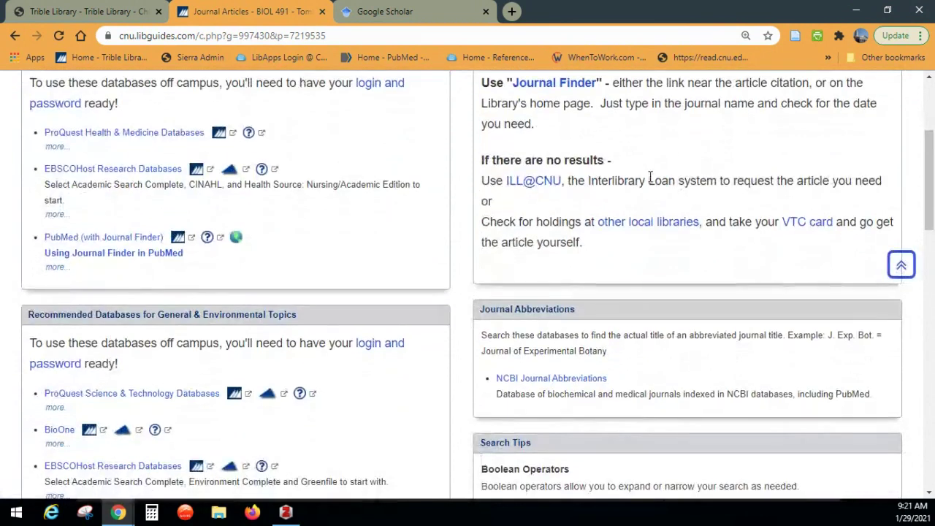
{"action": "scroll", "coordinate": [650, 178], "scroll_direction": "down", "scroll_amount": 3}
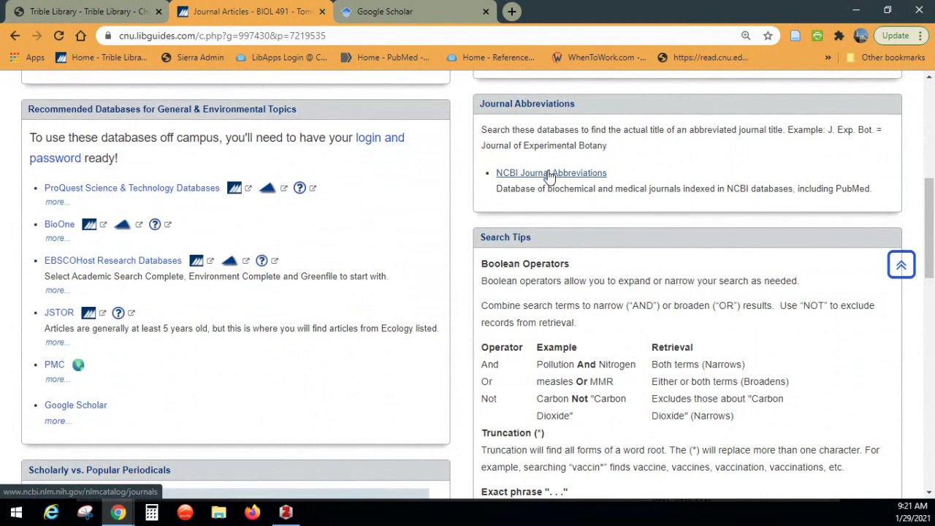
{"action": "scroll", "coordinate": [549, 177], "scroll_direction": "down", "scroll_amount": 5}
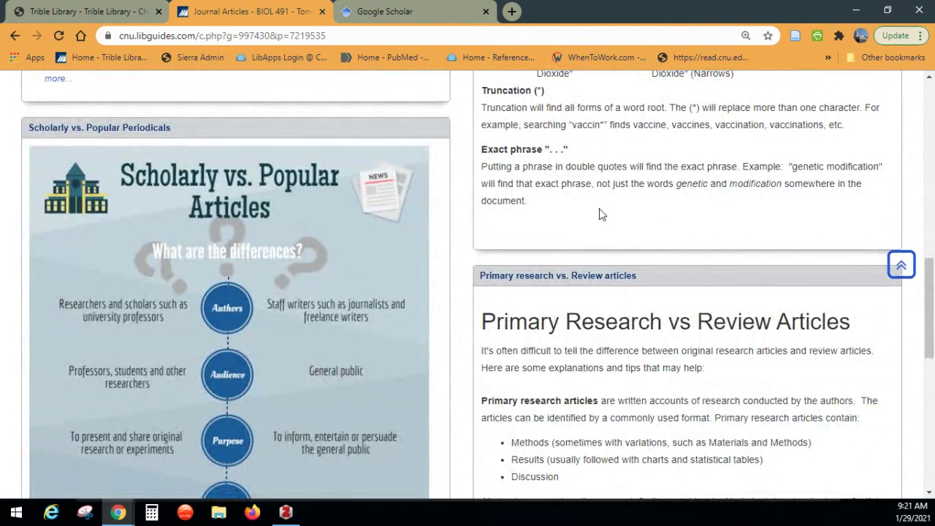
{"action": "scroll", "coordinate": [601, 211], "scroll_direction": "down", "scroll_amount": 2}
{"action": "scroll", "coordinate": [601, 210], "scroll_direction": "down", "scroll_amount": 2}
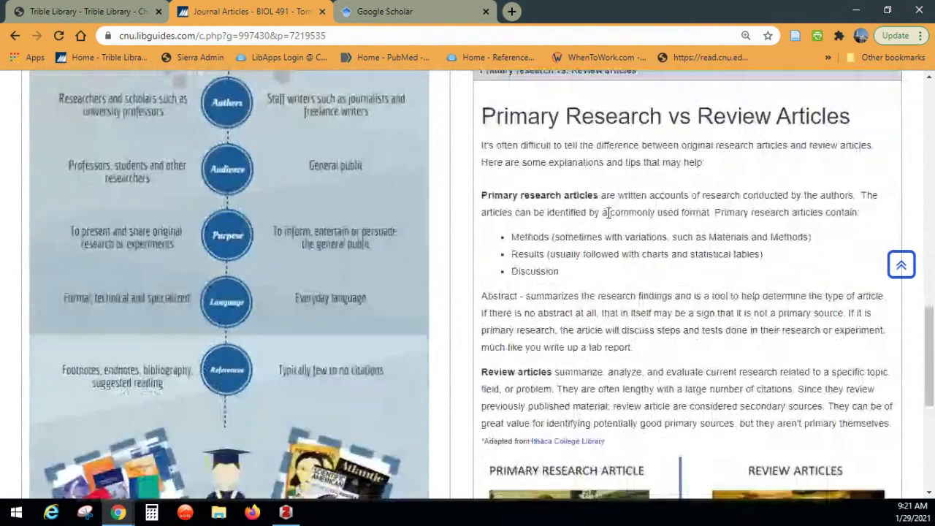
{"action": "scroll", "coordinate": [631, 231], "scroll_direction": "down", "scroll_amount": 1}
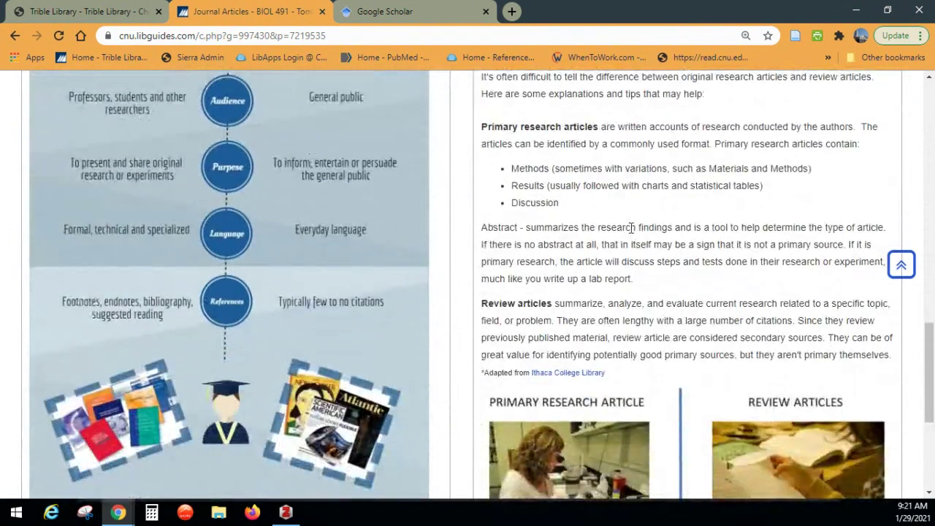
{"action": "scroll", "coordinate": [629, 228], "scroll_direction": "up", "scroll_amount": 1}
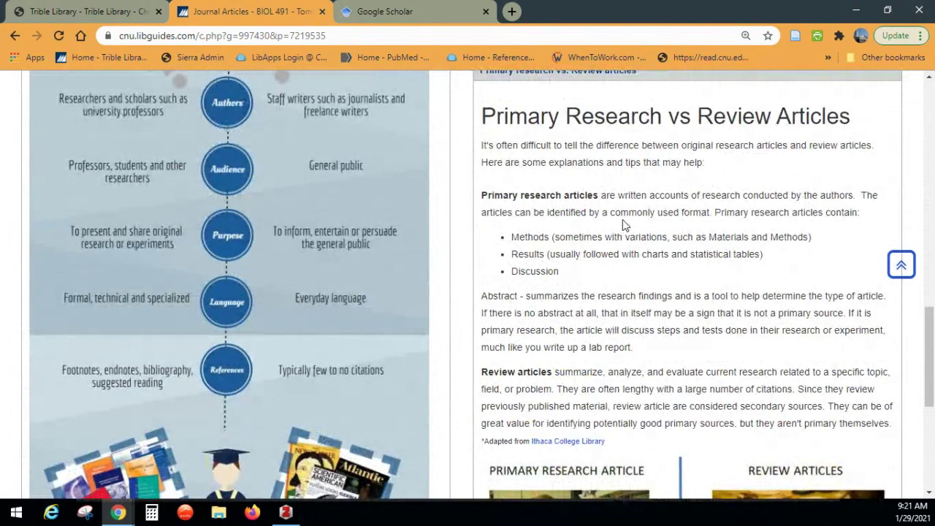
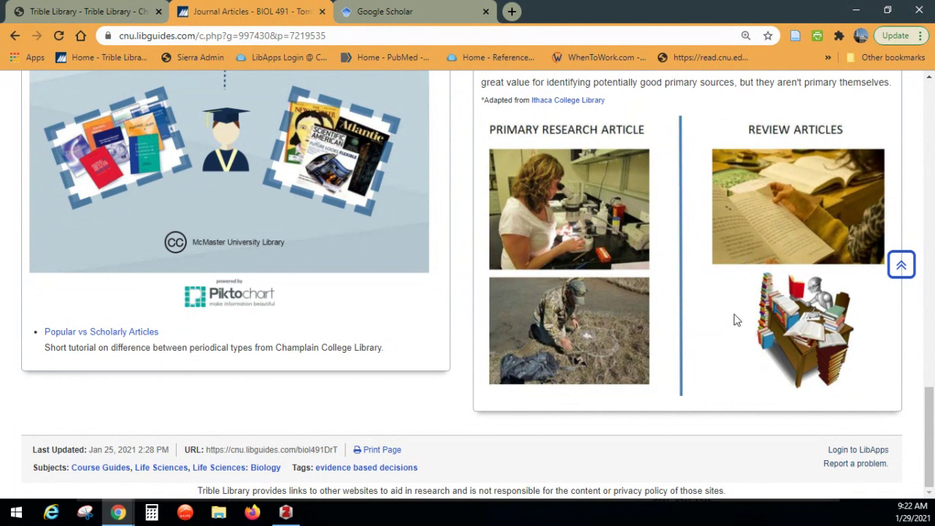
Review the Search Tips box again, and compare the recommended databases for general and environmental topics with those for health topics
{"action": "scroll", "coordinate": [737, 302], "scroll_direction": "up", "scroll_amount": 6}
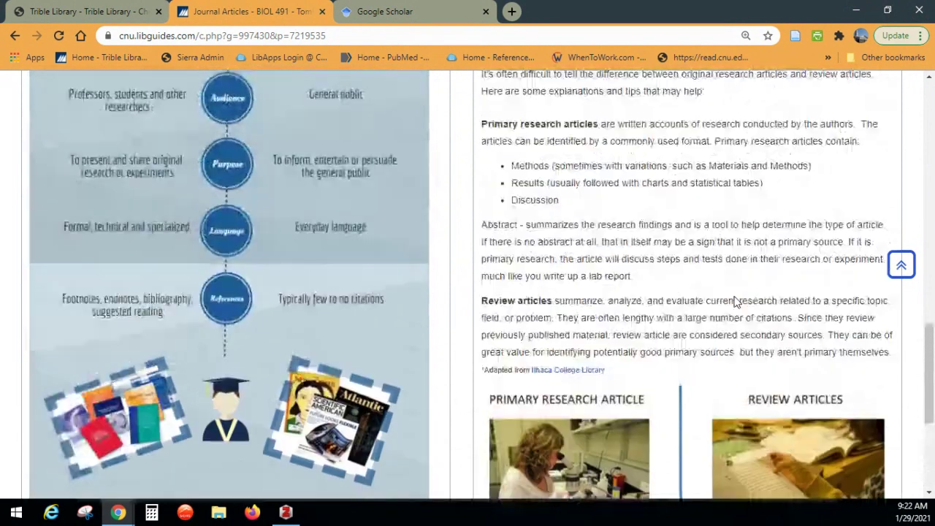
{"action": "scroll", "coordinate": [735, 296], "scroll_direction": "up", "scroll_amount": 6}
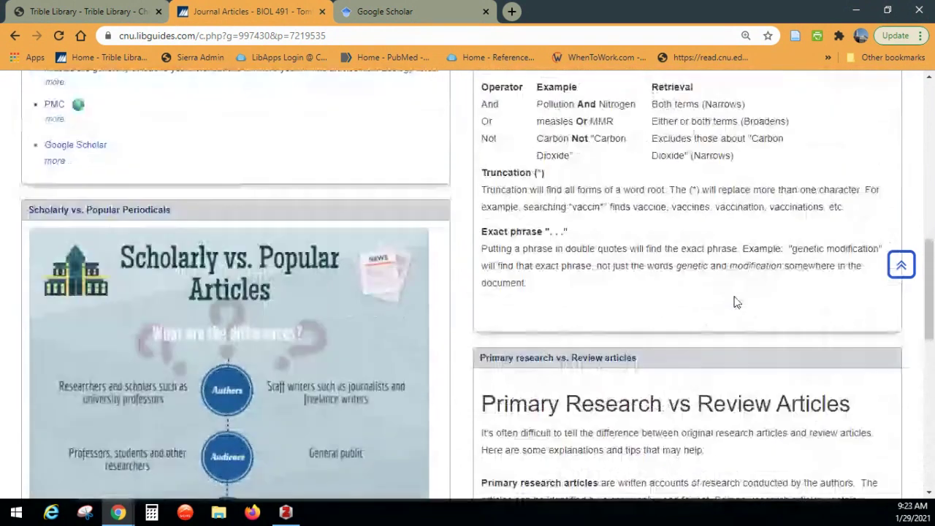
{"action": "scroll", "coordinate": [736, 302], "scroll_direction": "down", "scroll_amount": 2}
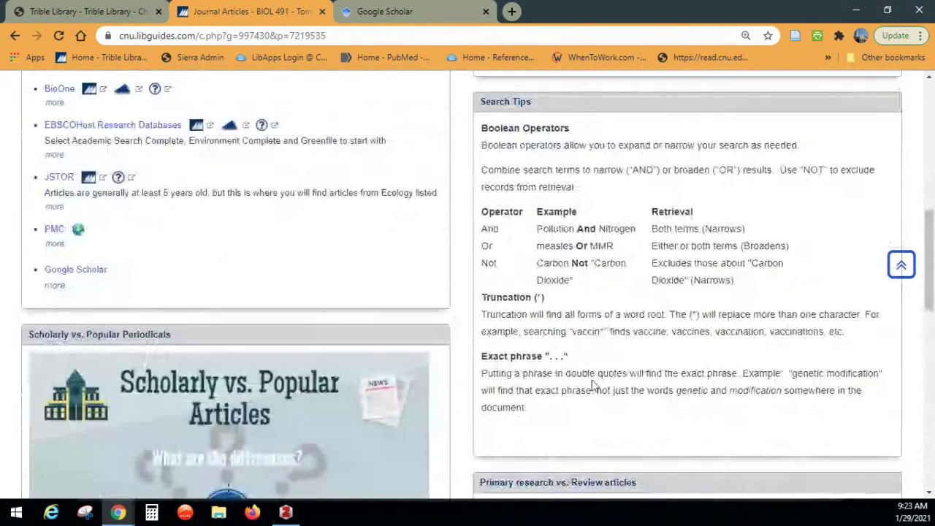
{"action": "scroll", "coordinate": [622, 330], "scroll_direction": "up", "scroll_amount": 2}
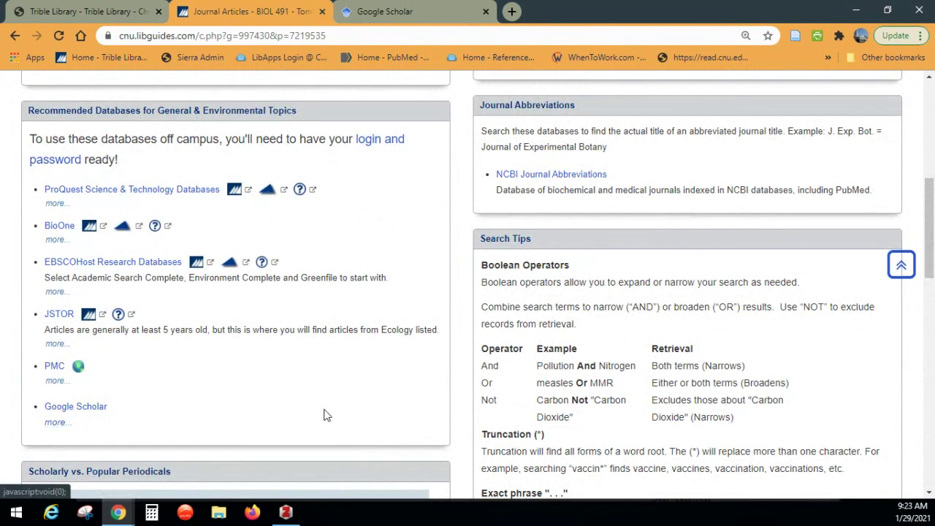
{"action": "scroll", "coordinate": [326, 414], "scroll_direction": "up", "scroll_amount": 2}
{"action": "scroll", "coordinate": [214, 398], "scroll_direction": "up", "scroll_amount": 3}
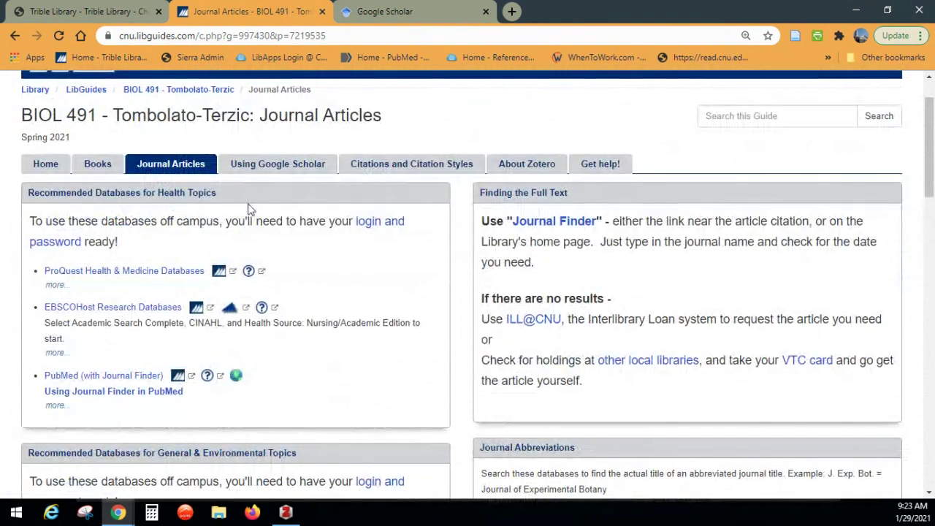
{"action": "scroll", "coordinate": [313, 253], "scroll_direction": "down", "scroll_amount": 1}
{"action": "scroll", "coordinate": [313, 252], "scroll_direction": "down", "scroll_amount": 1}
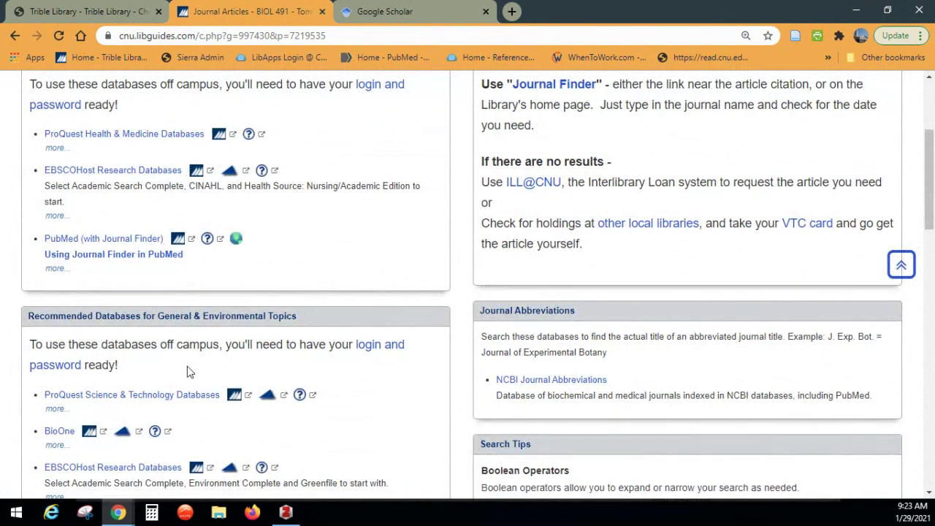
{"action": "scroll", "coordinate": [289, 310], "scroll_direction": "up", "scroll_amount": 1}
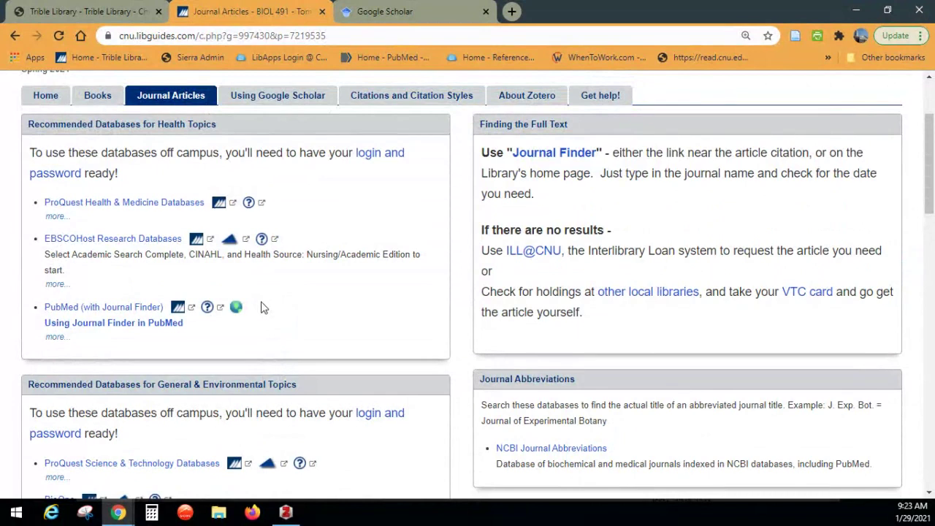
{"action": "scroll", "coordinate": [264, 308], "scroll_direction": "up", "scroll_amount": 1}
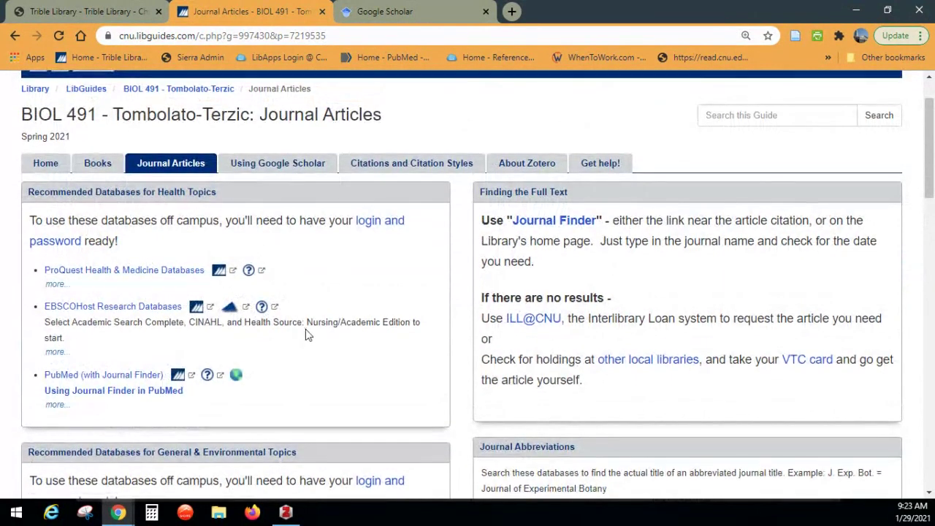
{"action": "scroll", "coordinate": [305, 333], "scroll_direction": "down", "scroll_amount": 1}
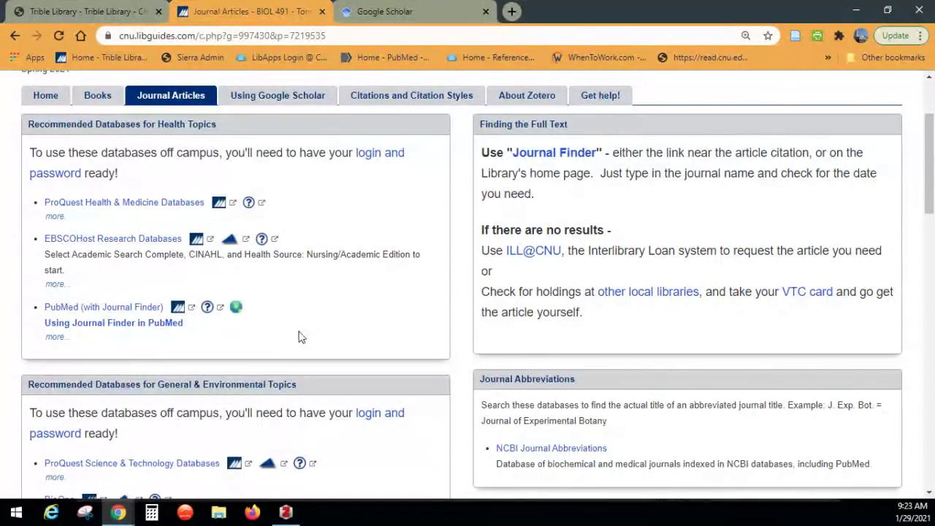
Open ProQuest Health & Medicine Databases from the course guide and search for "vitamin d and immune system"
{"action": "left_click", "coordinate": [123, 208]}
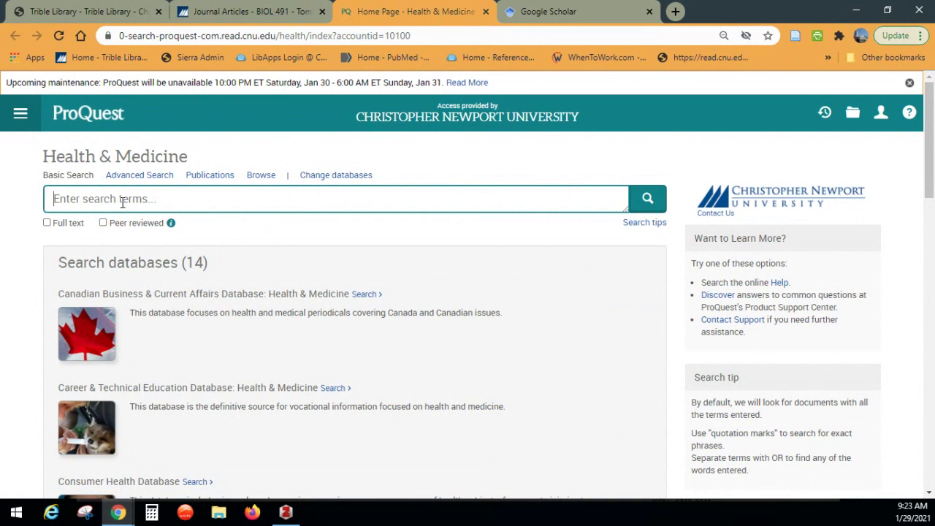
{"action": "type", "text": "vitamin"}
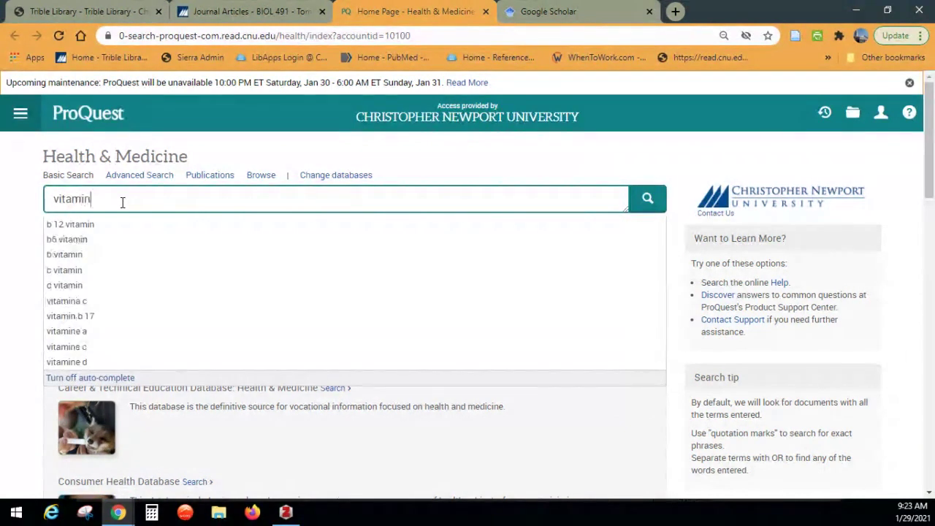
{"action": "type", "text": " d and immune "}
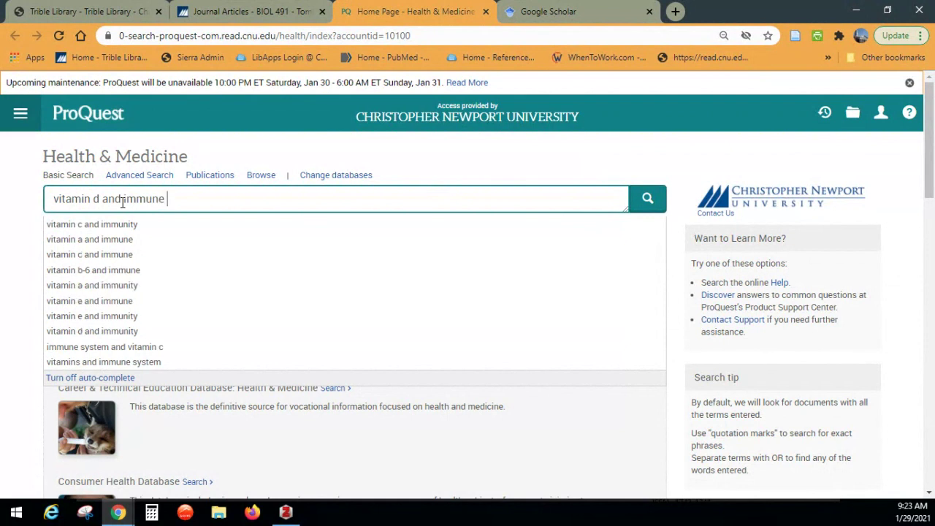
{"action": "type", "text": "system"}
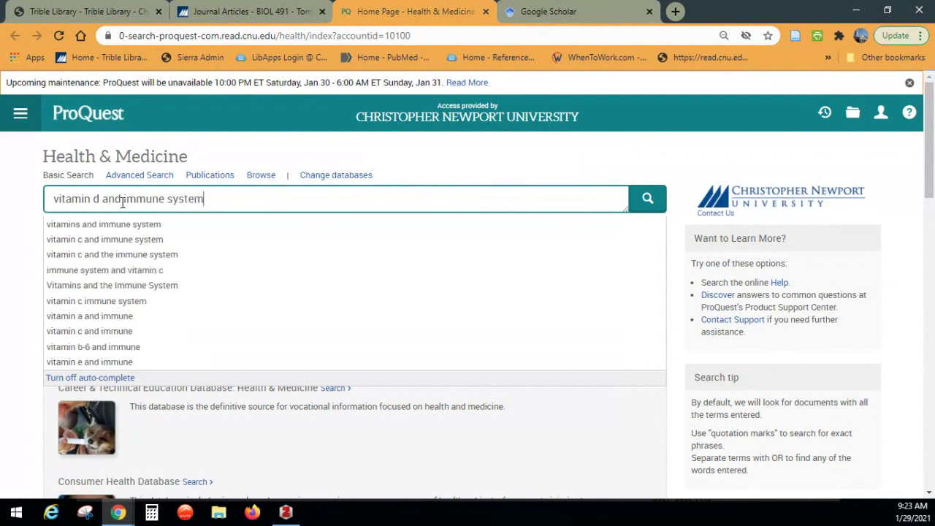
{"action": "key", "text": "Return"}
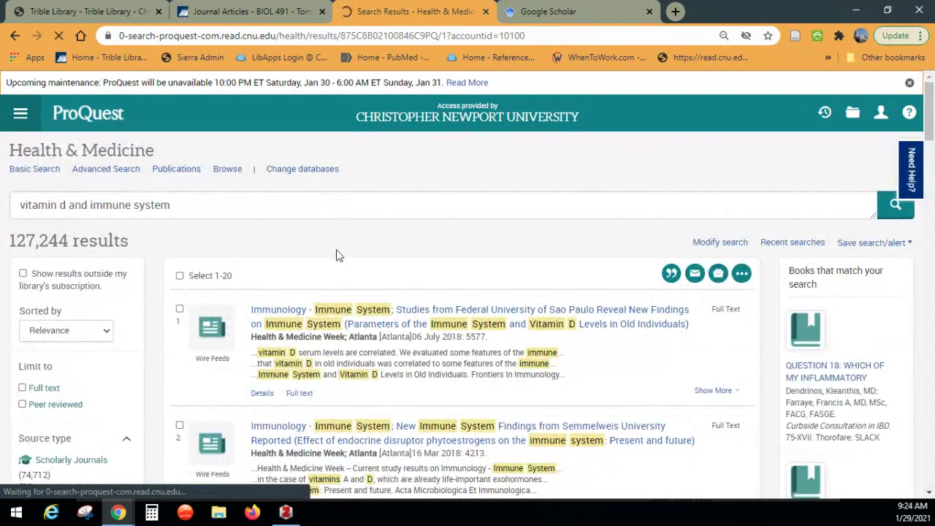
{"action": "left_click", "coordinate": [65, 206]}
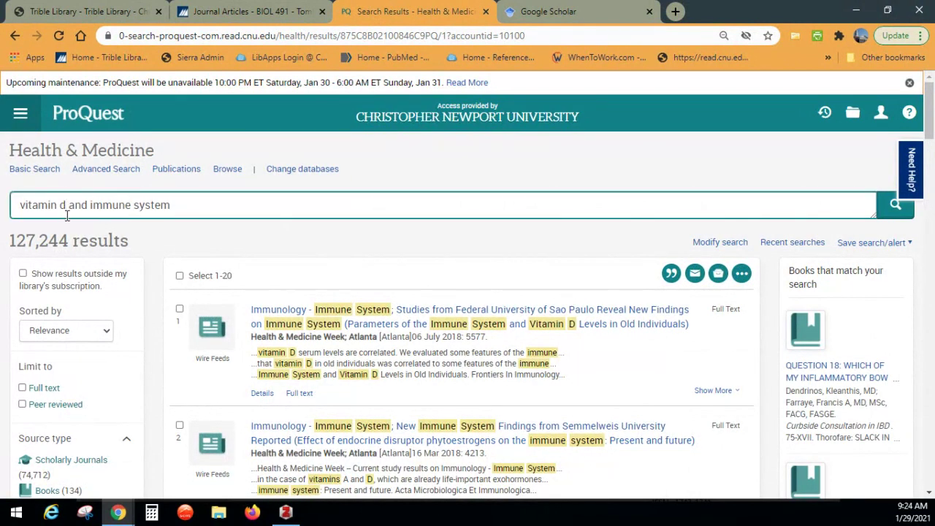
{"action": "type", "text": "\""}
{"action": "left_click", "coordinate": [22, 205]}
{"action": "type", "text": "\""}
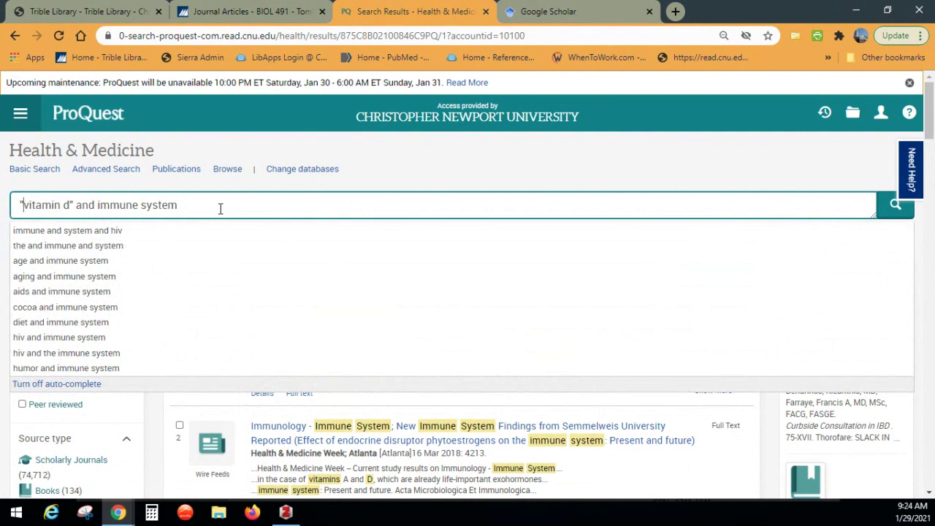
{"action": "left_click", "coordinate": [219, 209]}
{"action": "left_click", "coordinate": [197, 277]}
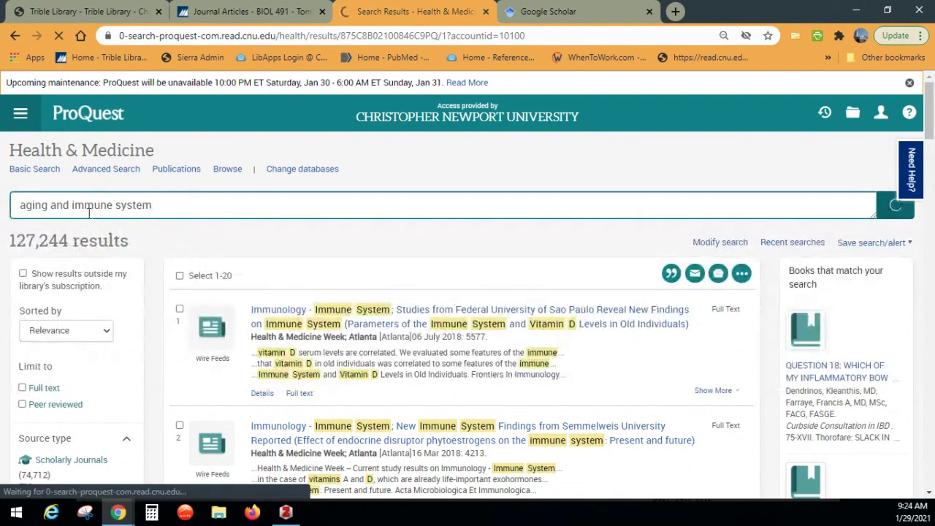
{"action": "left_click", "coordinate": [16, 35]}
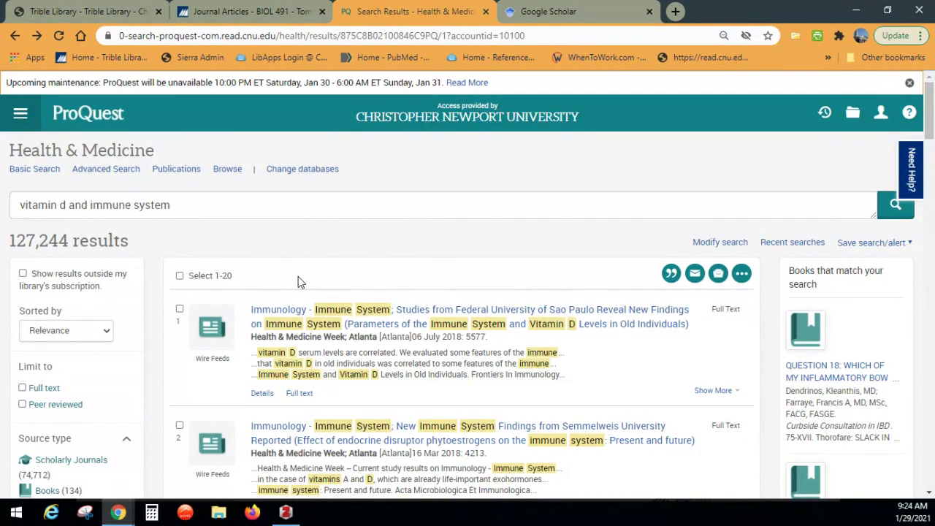
Limit the vitamin D and immune system search results to the Scholarly Journals source type
{"action": "scroll", "coordinate": [299, 282], "scroll_direction": "down", "scroll_amount": 1}
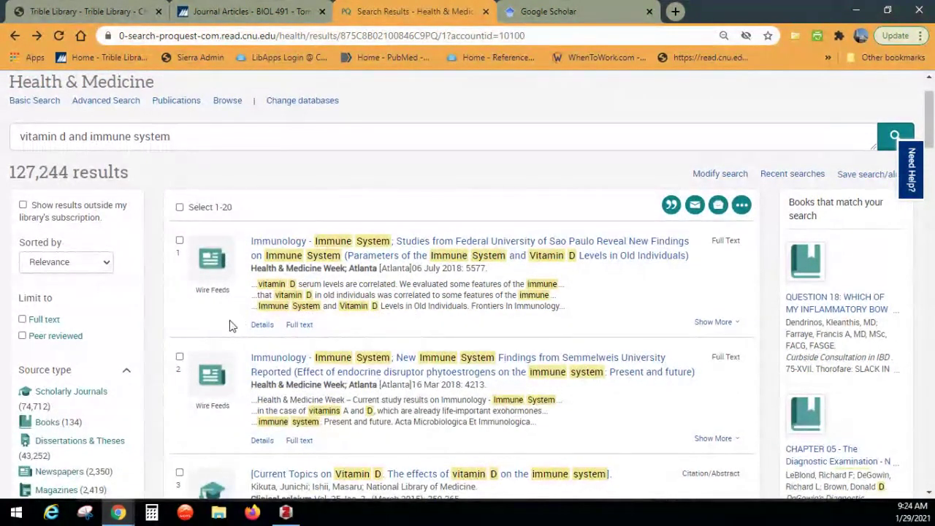
{"action": "scroll", "coordinate": [229, 321], "scroll_direction": "down", "scroll_amount": 2}
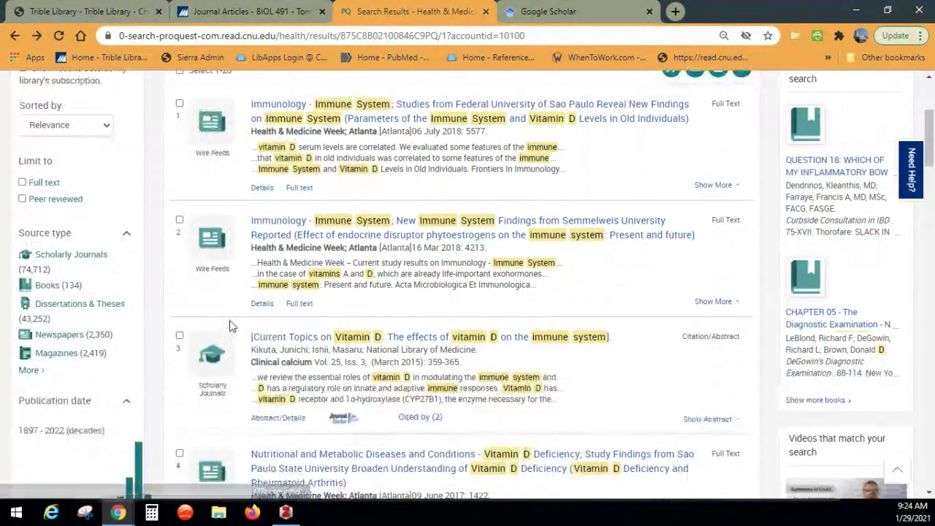
{"action": "left_click", "coordinate": [68, 257]}
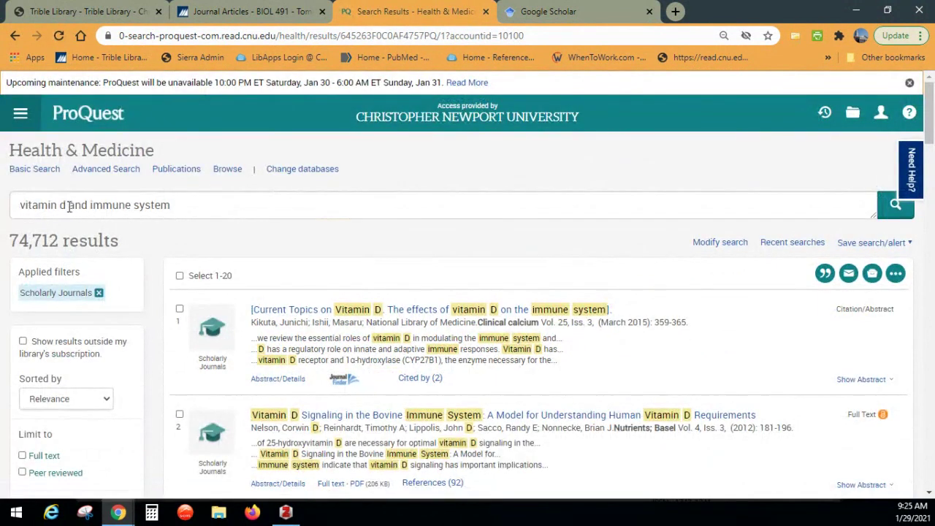
Rerun the search with vitamin d as an exact phrase: "vitamin d" and immune system
{"action": "scroll", "coordinate": [354, 314], "scroll_direction": "down", "scroll_amount": 1}
{"action": "scroll", "coordinate": [354, 314], "scroll_direction": "down", "scroll_amount": 2}
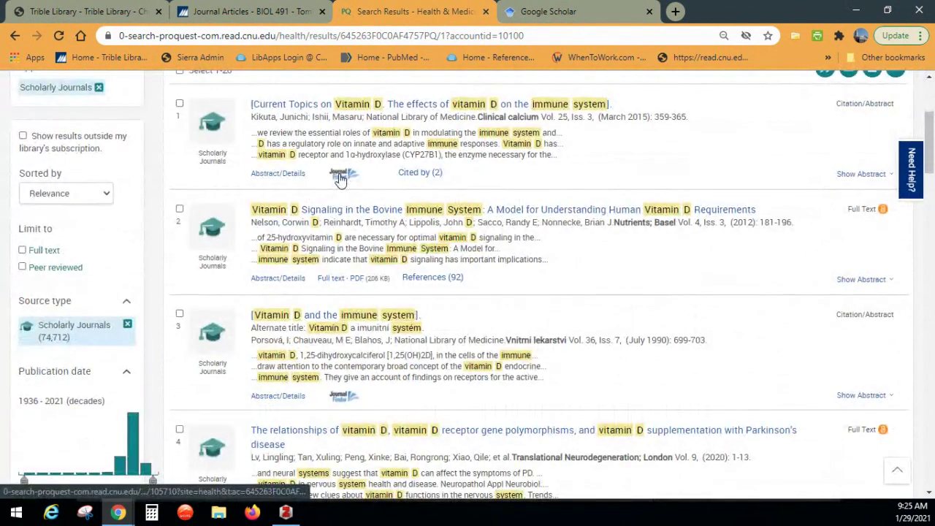
{"action": "scroll", "coordinate": [71, 137], "scroll_direction": "up", "scroll_amount": 2}
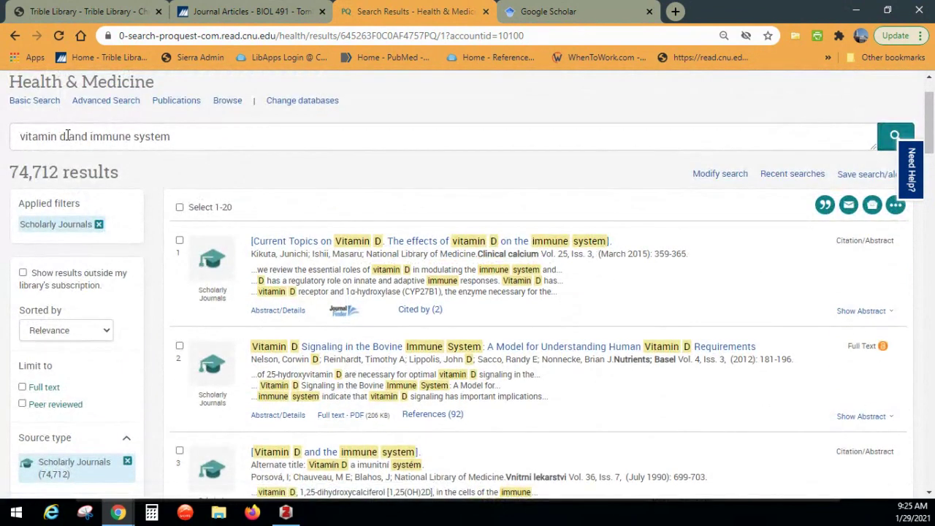
{"action": "left_click", "coordinate": [66, 136]}
{"action": "type", "text": "\""}
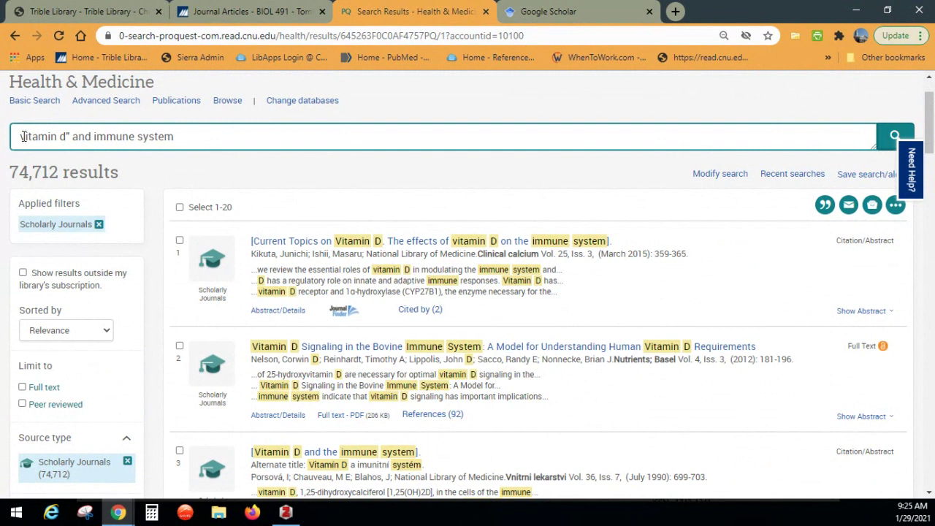
{"action": "left_click", "coordinate": [19, 135]}
{"action": "type", "text": "\""}
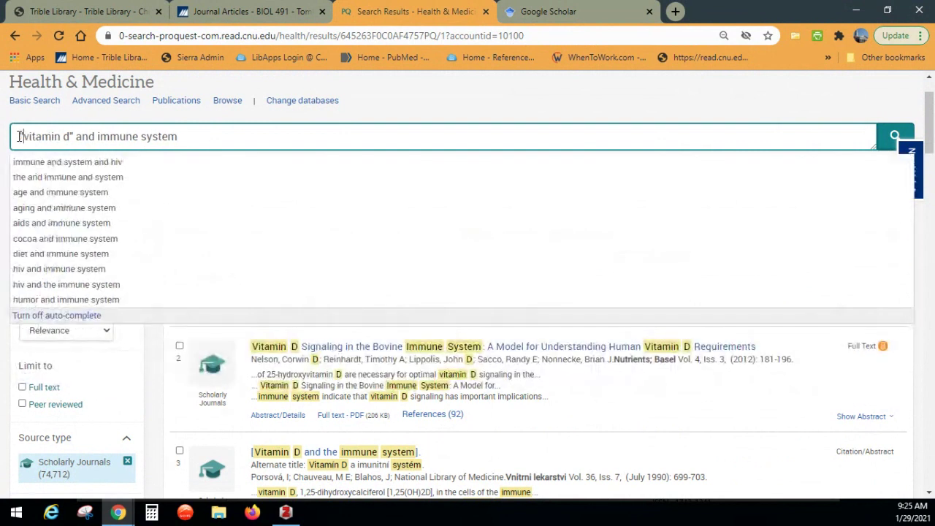
{"action": "key", "text": "Return"}
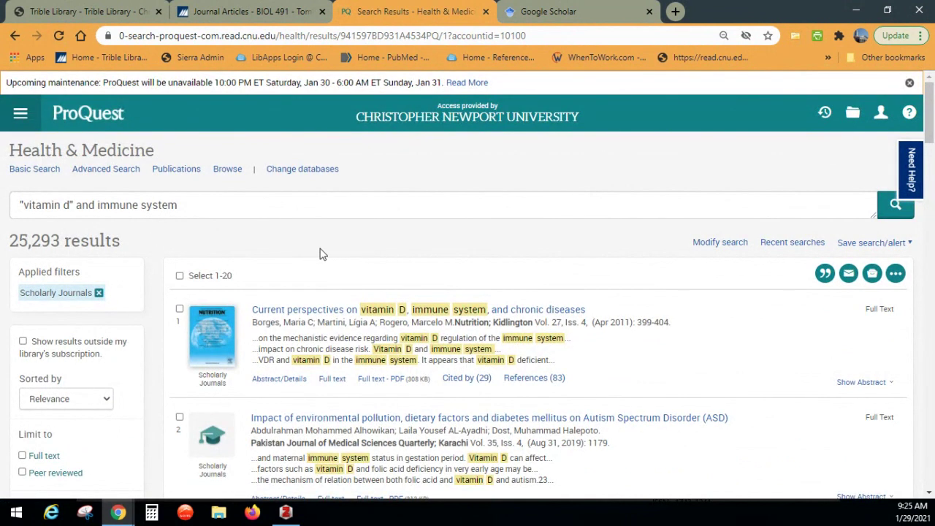
Replace the word system with function and search for "vitamin d" and immune function
{"action": "scroll", "coordinate": [357, 247], "scroll_direction": "down", "scroll_amount": 1}
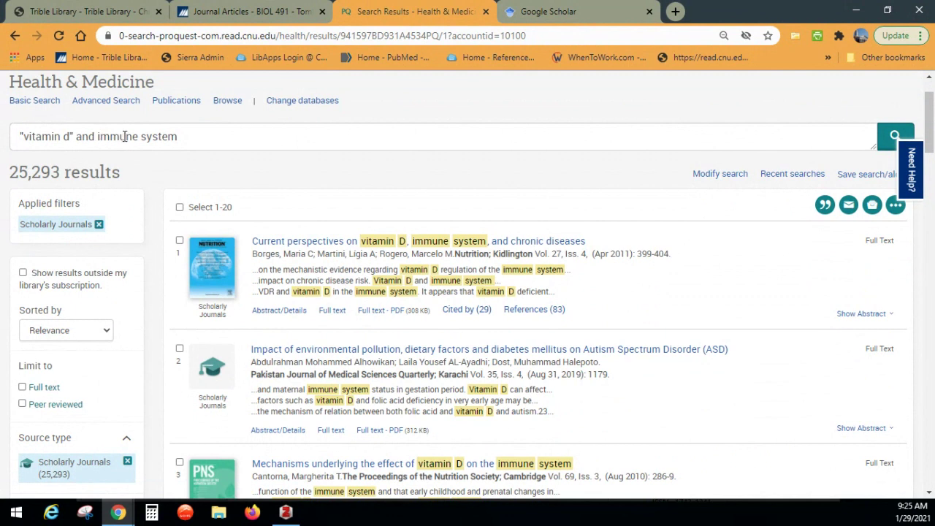
{"action": "left_click_drag", "start_coordinate": [142, 139], "coordinate": [177, 136]}
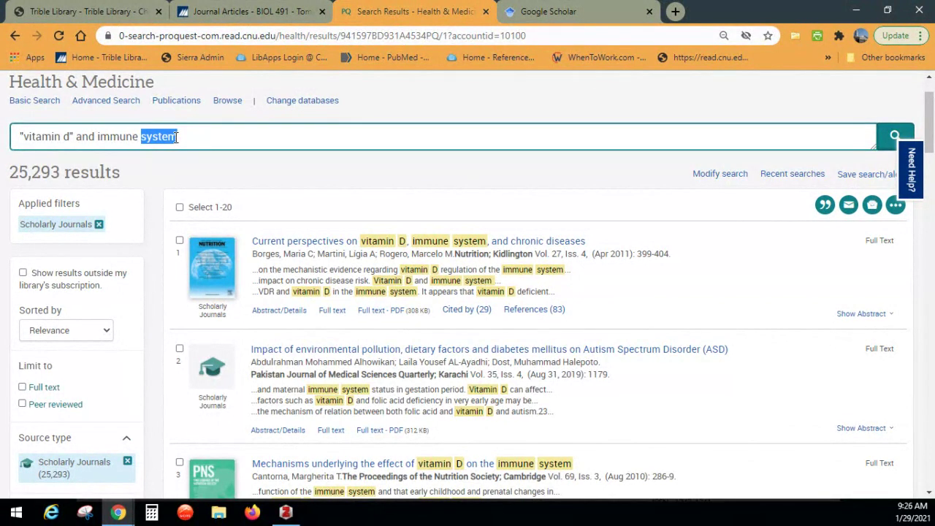
{"action": "type", "text": "function"}
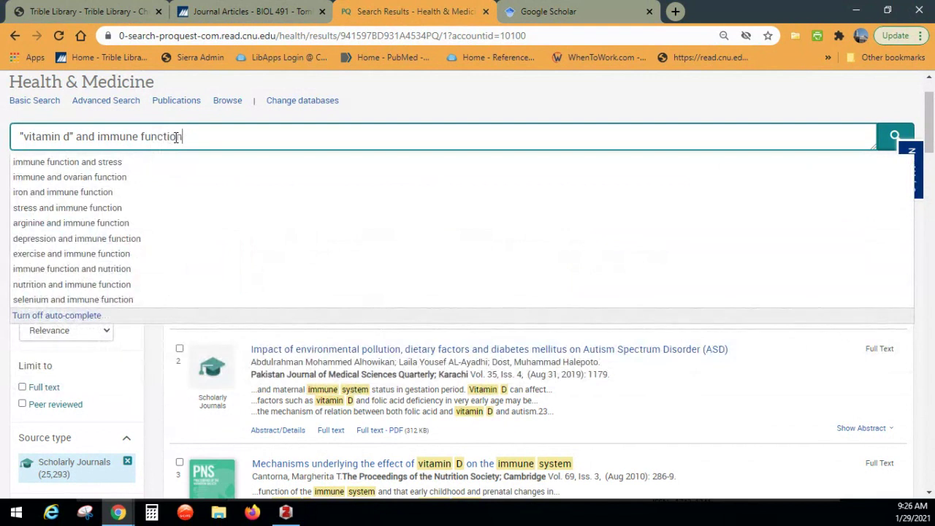
{"action": "key", "text": "Return"}
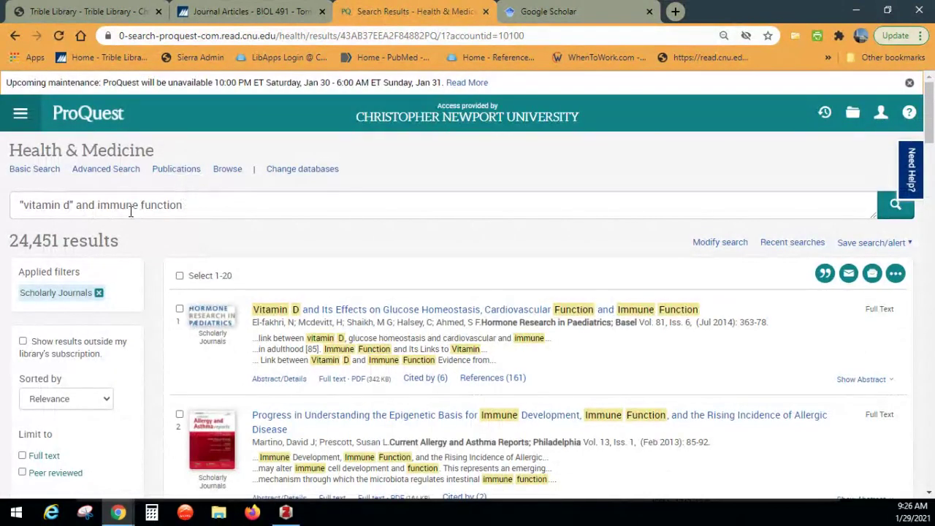
Truncate the second search term with a wildcard and search for "vitamin d" and immun*
{"action": "left_click_drag", "start_coordinate": [134, 206], "coordinate": [198, 205]}
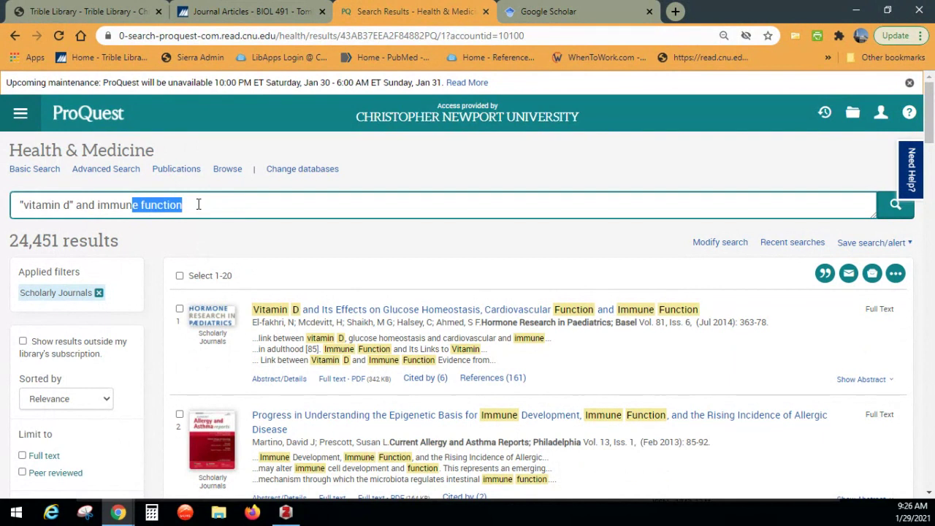
{"action": "type", "text": "*"}
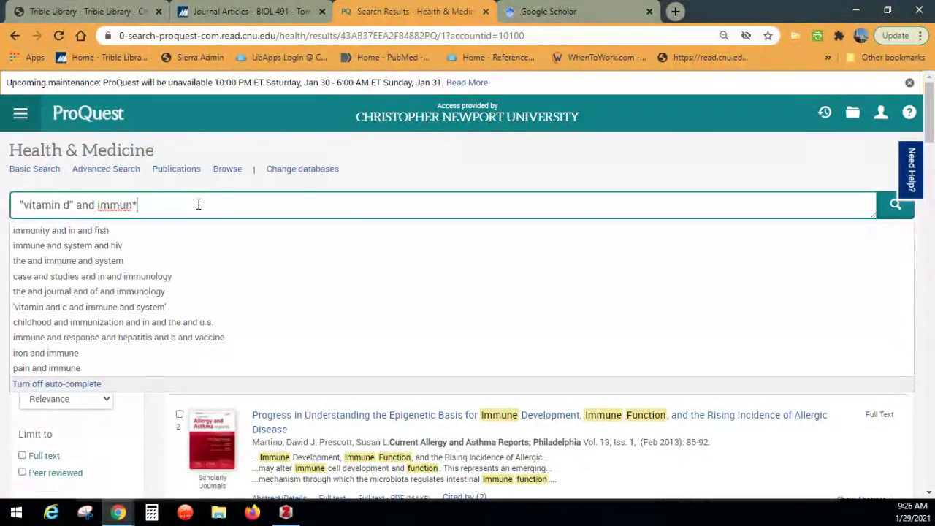
{"action": "key", "text": "Return"}
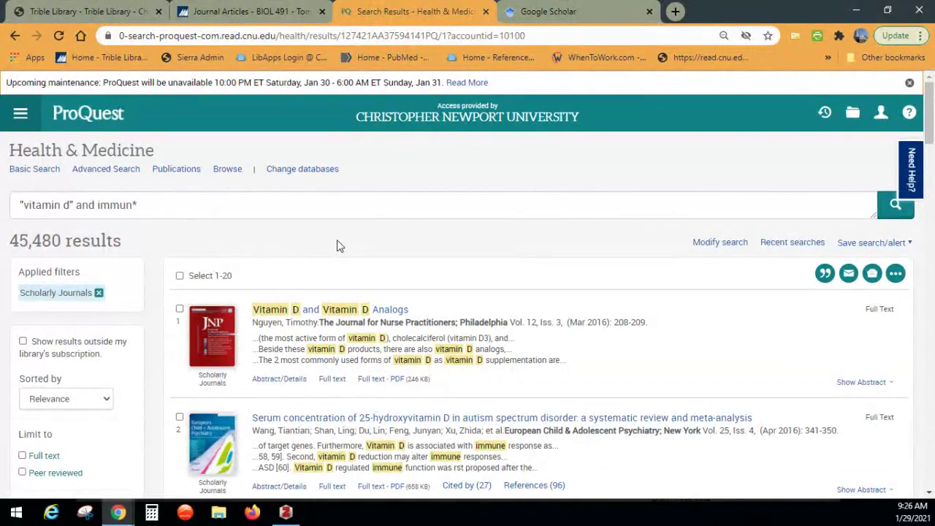
Look up the Psychiatric Quarterly article on patterns of vitamin D deficiency in Journal Finder from the search results
{"action": "scroll", "coordinate": [409, 241], "scroll_direction": "down", "scroll_amount": 2}
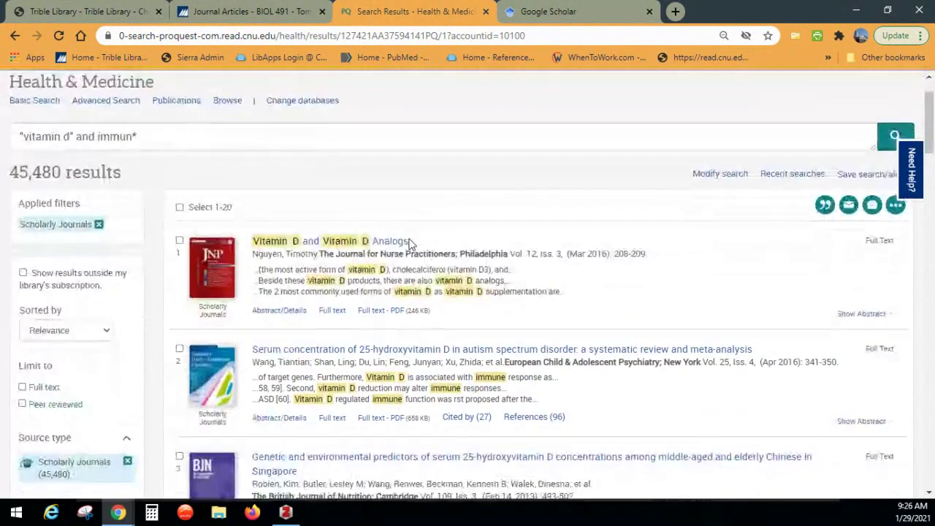
{"action": "scroll", "coordinate": [410, 241], "scroll_direction": "down", "scroll_amount": 1}
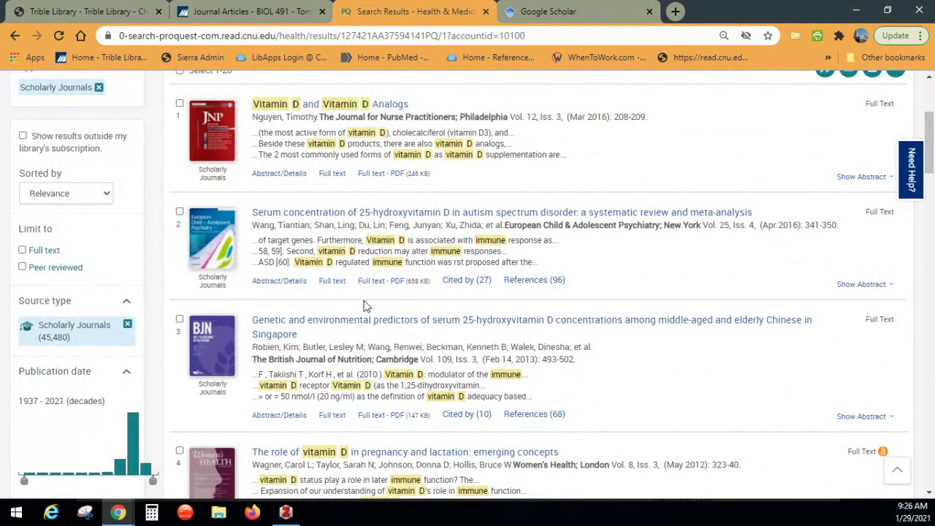
{"action": "scroll", "coordinate": [427, 280], "scroll_direction": "down", "scroll_amount": 4}
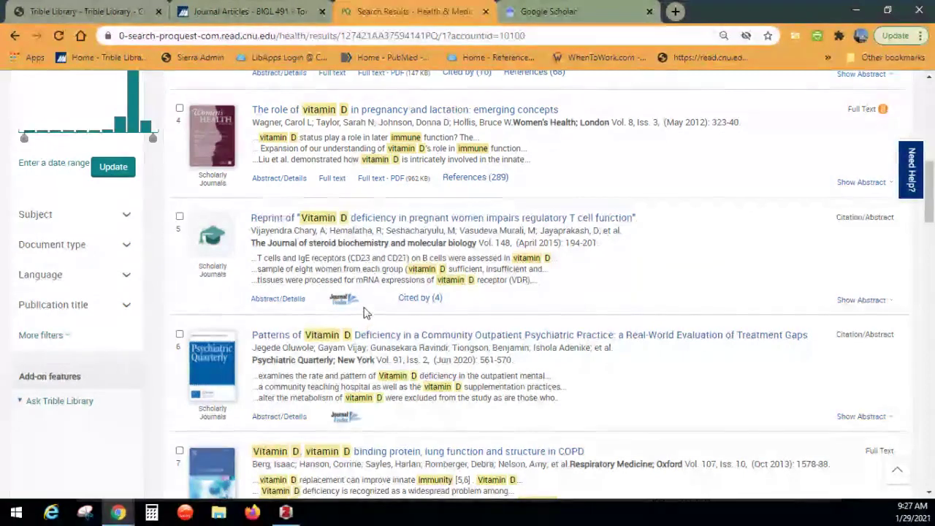
{"action": "scroll", "coordinate": [362, 310], "scroll_direction": "down", "scroll_amount": 2}
{"action": "scroll", "coordinate": [365, 310], "scroll_direction": "down", "scroll_amount": 2}
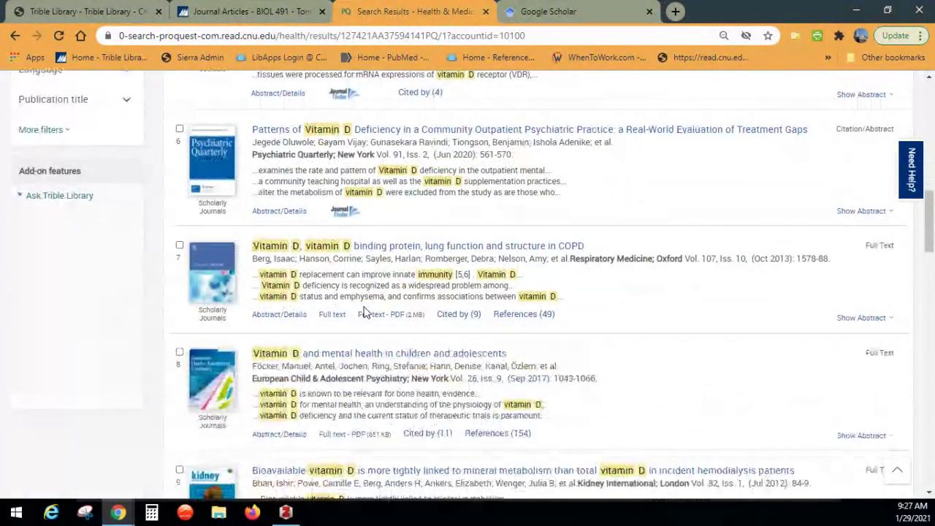
{"action": "left_click", "coordinate": [343, 213]}
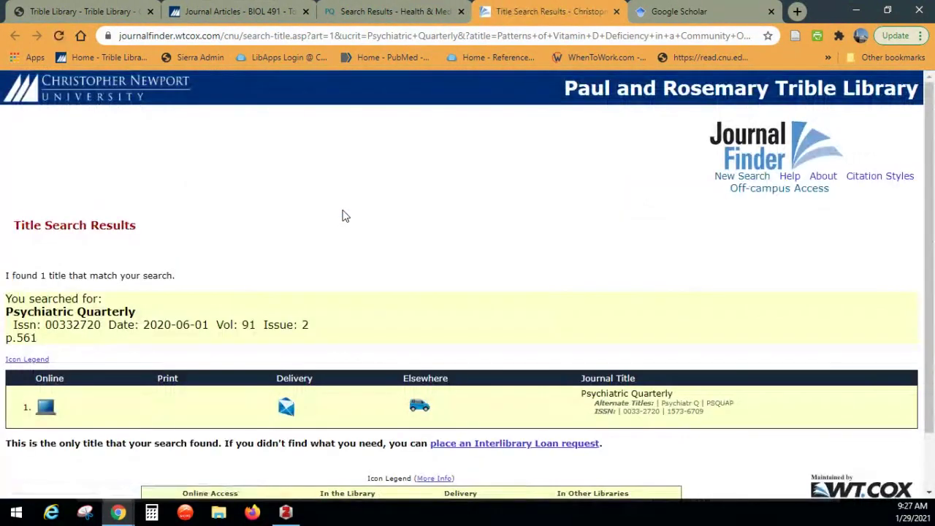
Open the article's online copy from Springer America's Collection and accept all cookies on the SpringerLink page
{"action": "scroll", "coordinate": [344, 216], "scroll_direction": "down", "scroll_amount": 1}
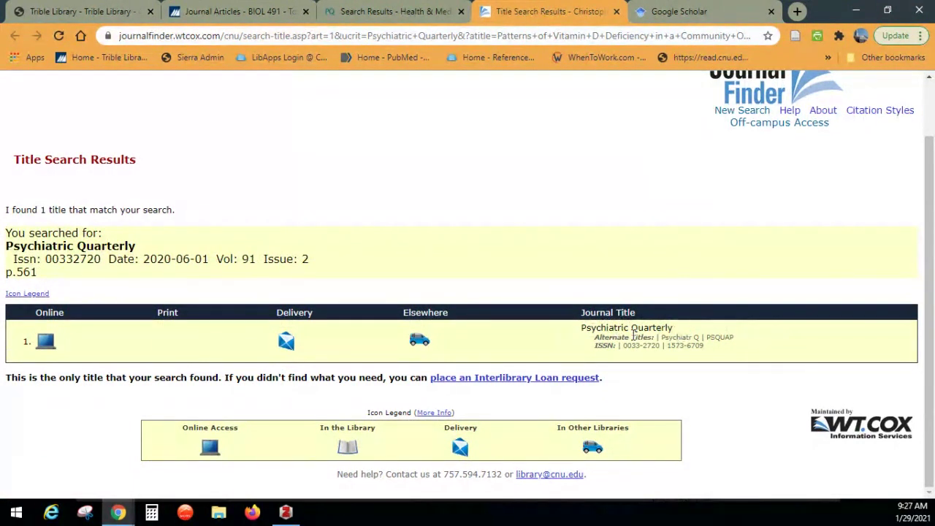
{"action": "left_click", "coordinate": [46, 342]}
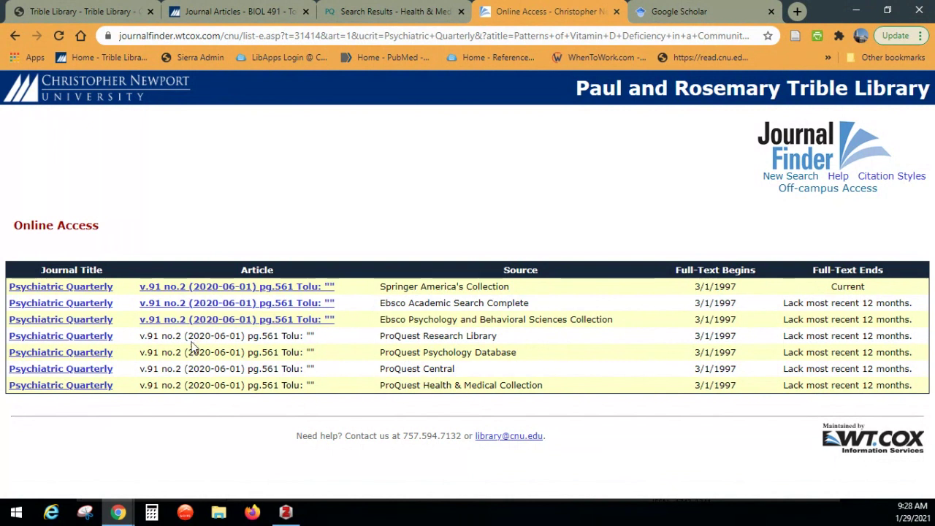
{"action": "left_click", "coordinate": [186, 291]}
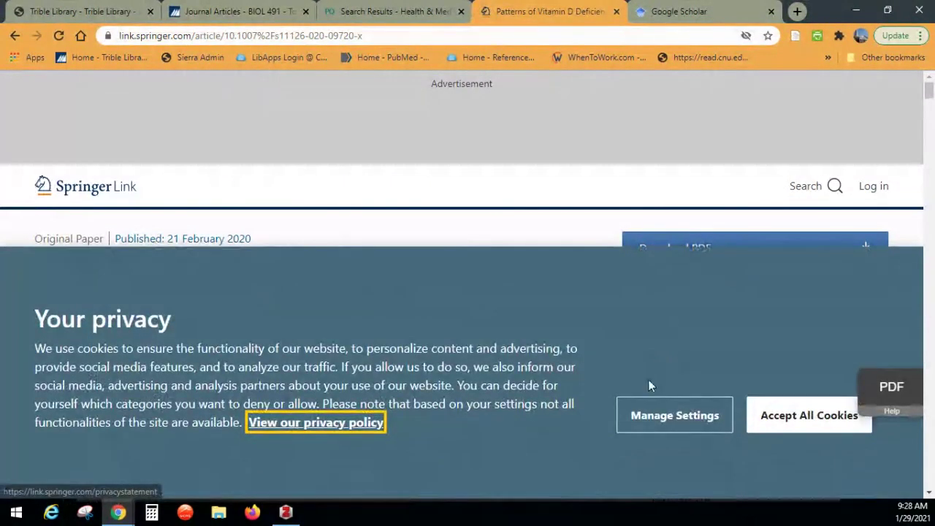
{"action": "left_click", "coordinate": [773, 422]}
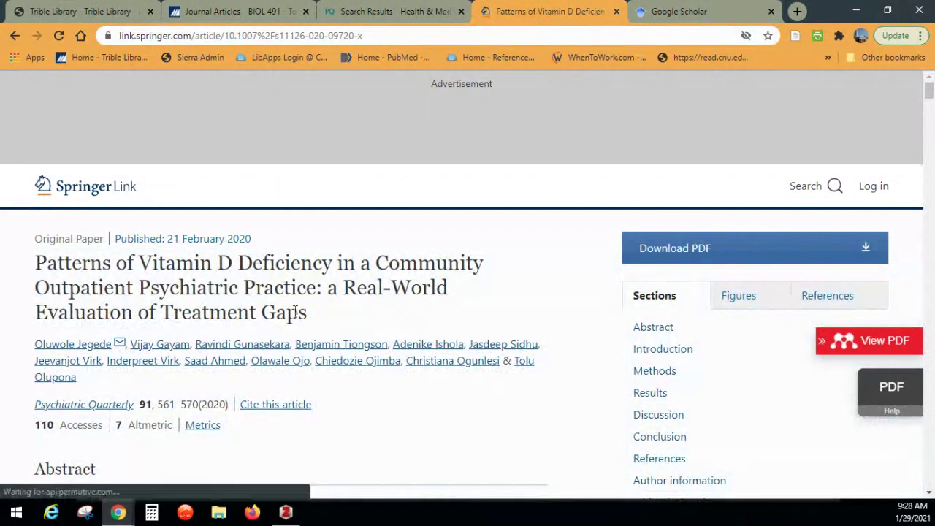
Examine the full text of the vitamin D deficiency article from the abstract through the Methods and Results sections
{"action": "scroll", "coordinate": [241, 303], "scroll_direction": "down", "scroll_amount": 1}
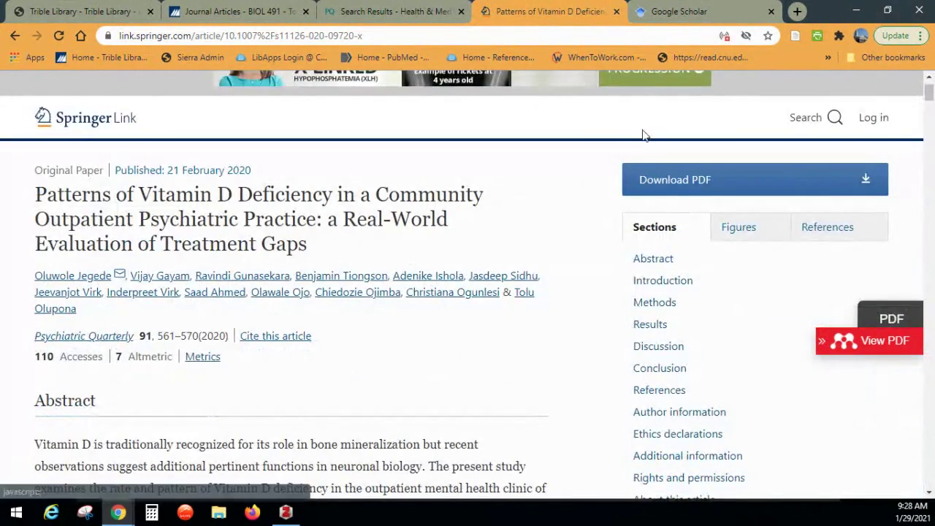
{"action": "scroll", "coordinate": [417, 230], "scroll_direction": "down", "scroll_amount": 4}
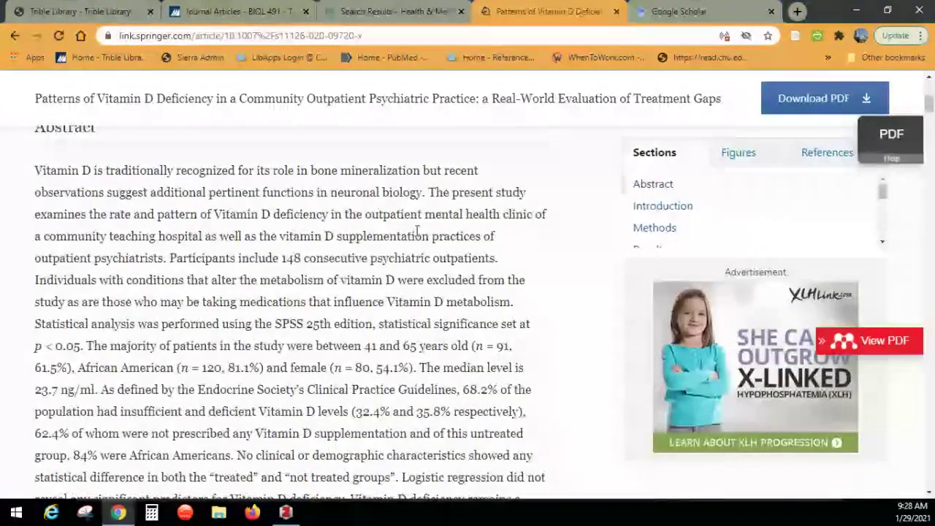
{"action": "scroll", "coordinate": [417, 230], "scroll_direction": "down", "scroll_amount": 10}
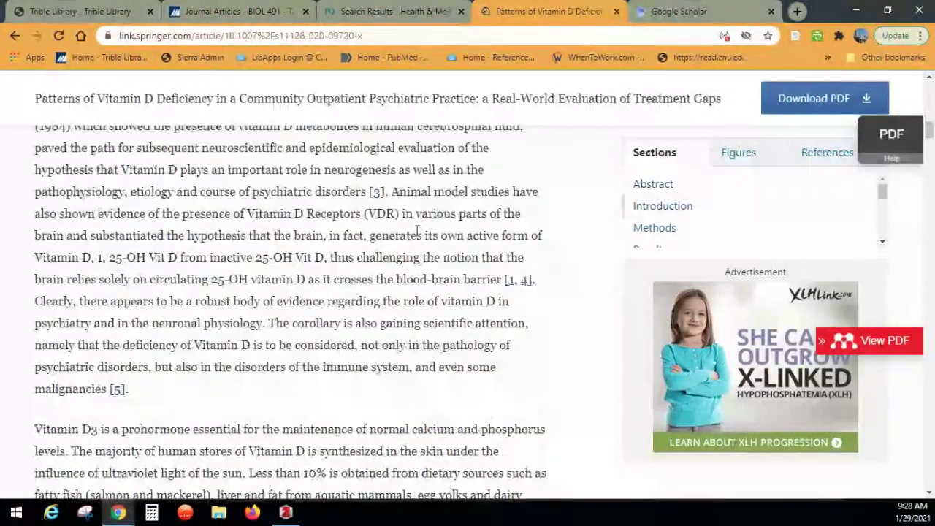
{"action": "scroll", "coordinate": [418, 230], "scroll_direction": "down", "scroll_amount": 17}
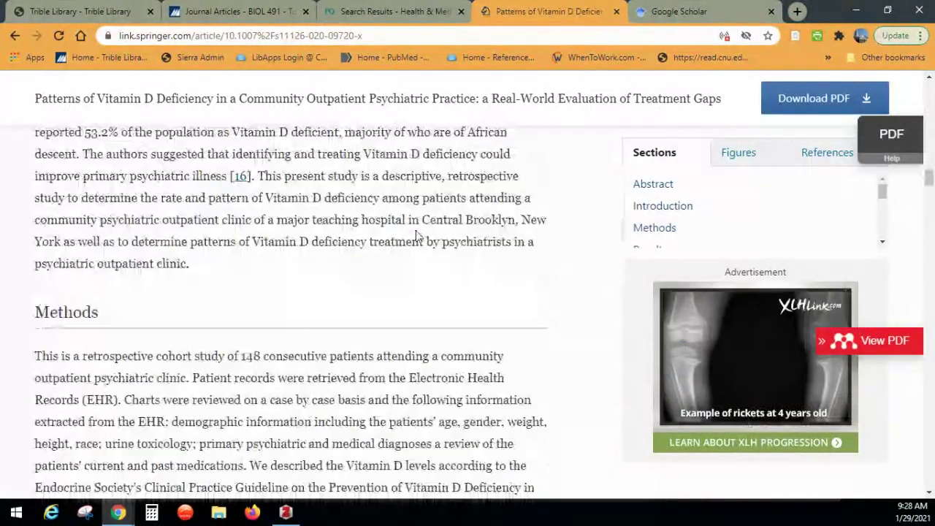
{"action": "scroll", "coordinate": [417, 234], "scroll_direction": "down", "scroll_amount": 3}
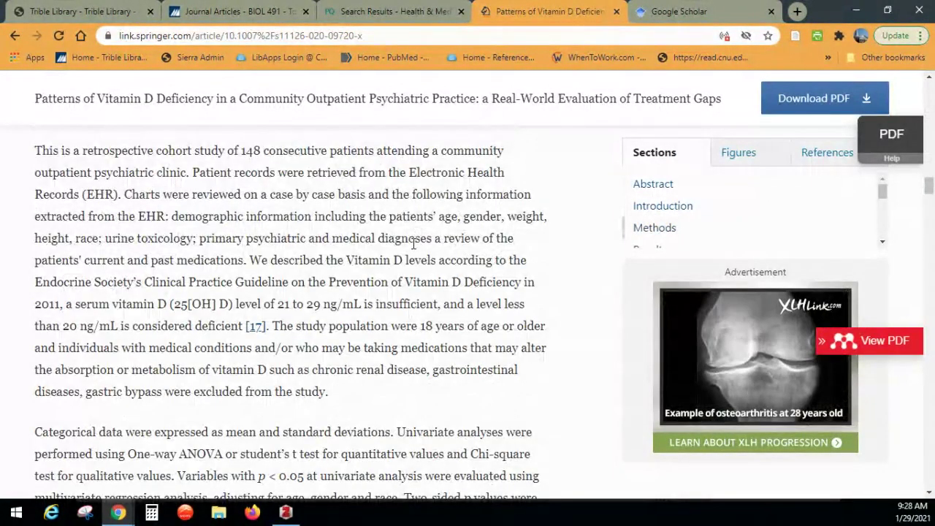
{"action": "scroll", "coordinate": [413, 244], "scroll_direction": "down", "scroll_amount": 6}
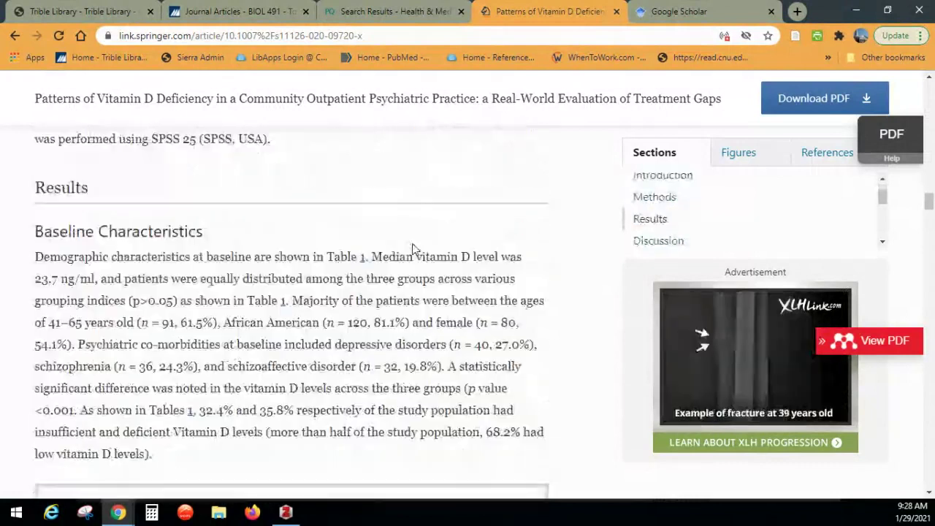
{"action": "scroll", "coordinate": [414, 249], "scroll_direction": "down", "scroll_amount": 7}
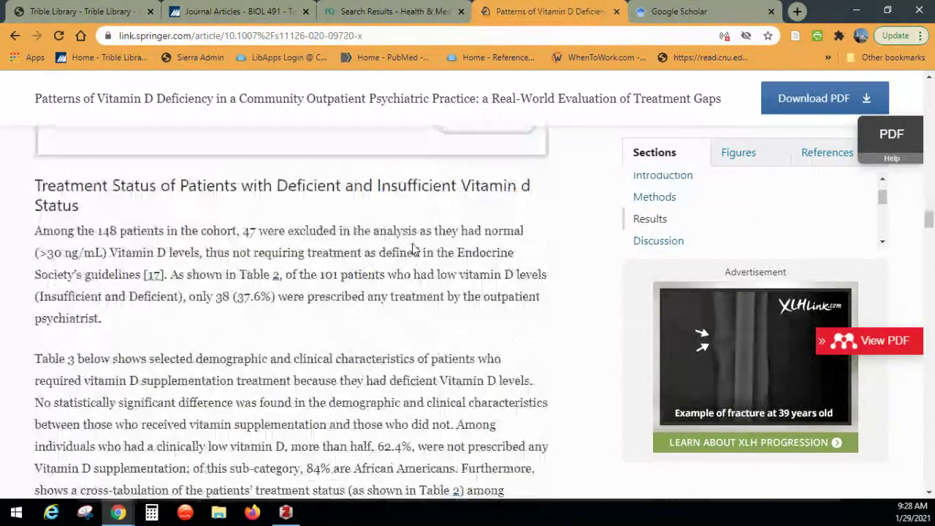
Return to the top of the vitamin D deficiency article, close it, and decline the librarian chat offer on the ProQuest results
{"action": "scroll", "coordinate": [414, 248], "scroll_direction": "down", "scroll_amount": 2}
{"action": "scroll", "coordinate": [413, 248], "scroll_direction": "up", "scroll_amount": 16}
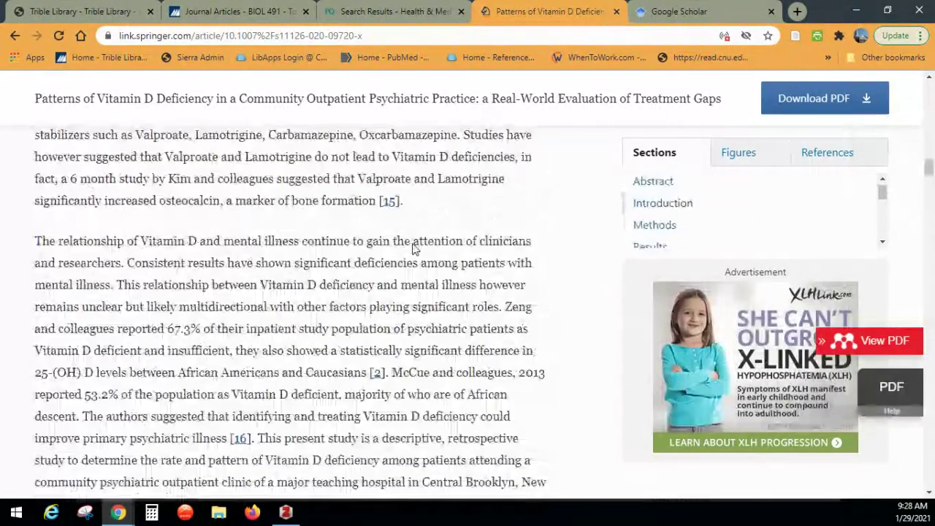
{"action": "scroll", "coordinate": [413, 249], "scroll_direction": "up", "scroll_amount": 12}
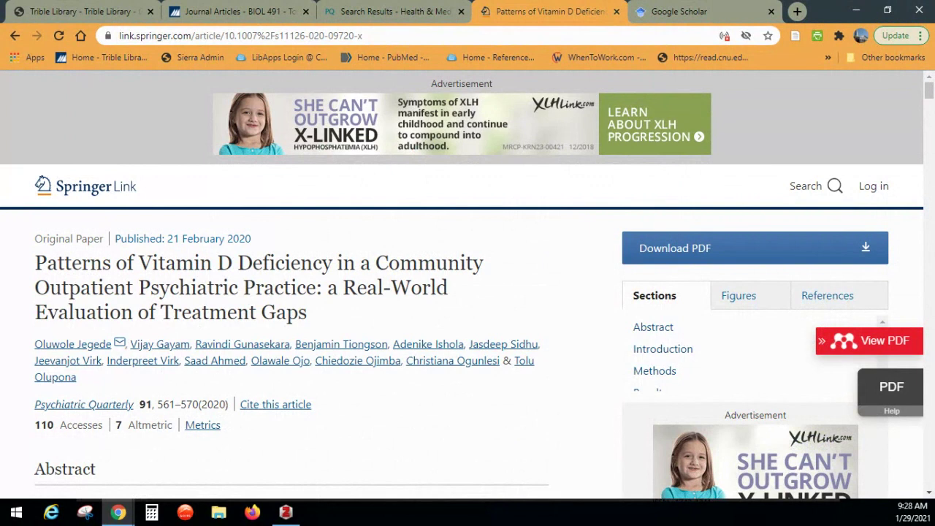
{"action": "left_click", "coordinate": [616, 15]}
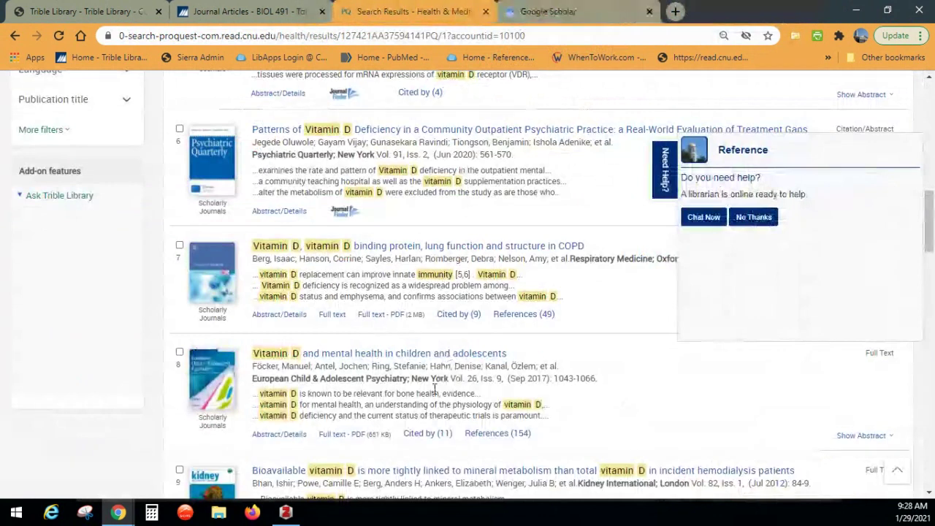
{"action": "left_click", "coordinate": [761, 223]}
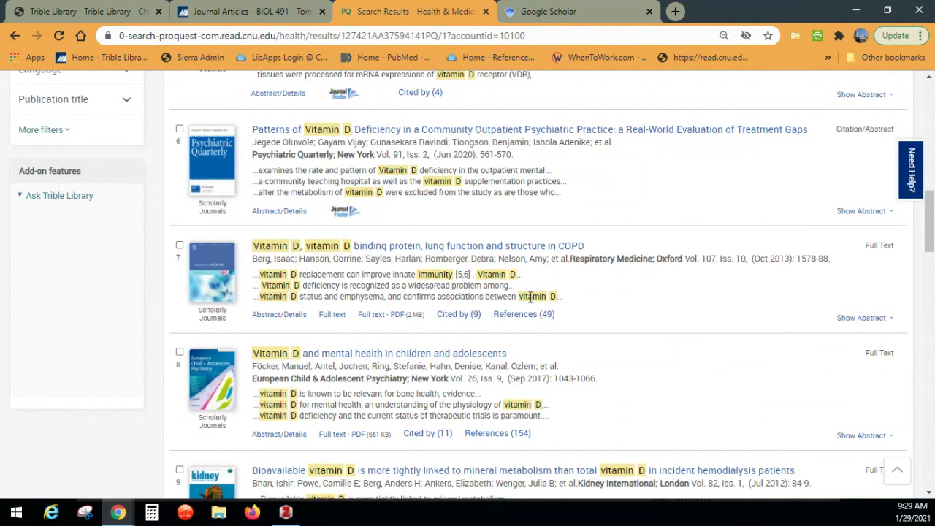
Close the ProQuest search results and open PubMed (with Journal Finder) from the BIOL 491 Journal Articles guide
{"action": "scroll", "coordinate": [531, 298], "scroll_direction": "up", "scroll_amount": 2}
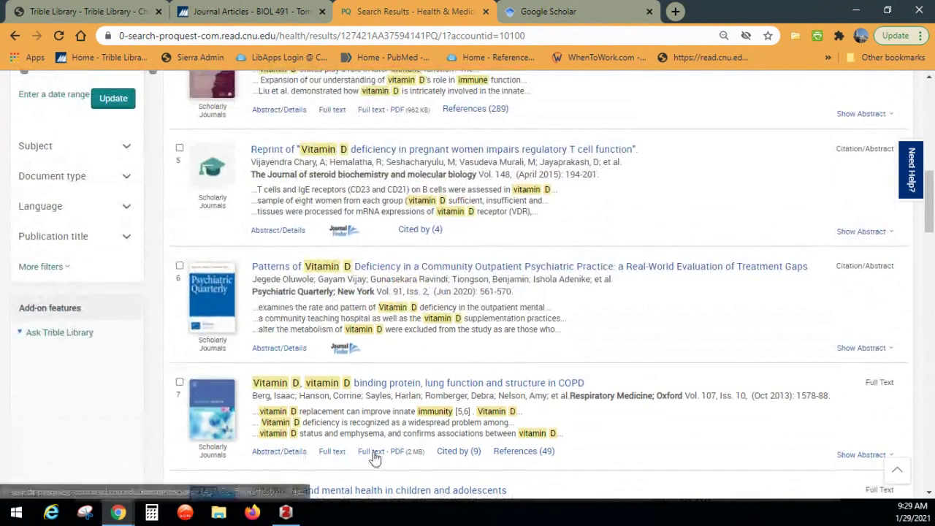
{"action": "scroll", "coordinate": [417, 244], "scroll_direction": "up", "scroll_amount": 4}
{"action": "scroll", "coordinate": [423, 239], "scroll_direction": "up", "scroll_amount": 5}
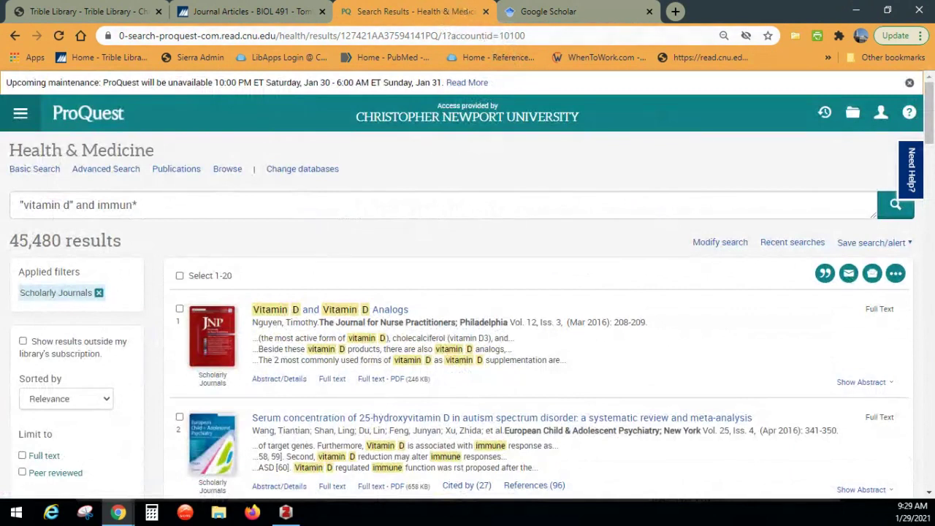
{"action": "left_click", "coordinate": [486, 11]}
{"action": "left_click", "coordinate": [249, 14]}
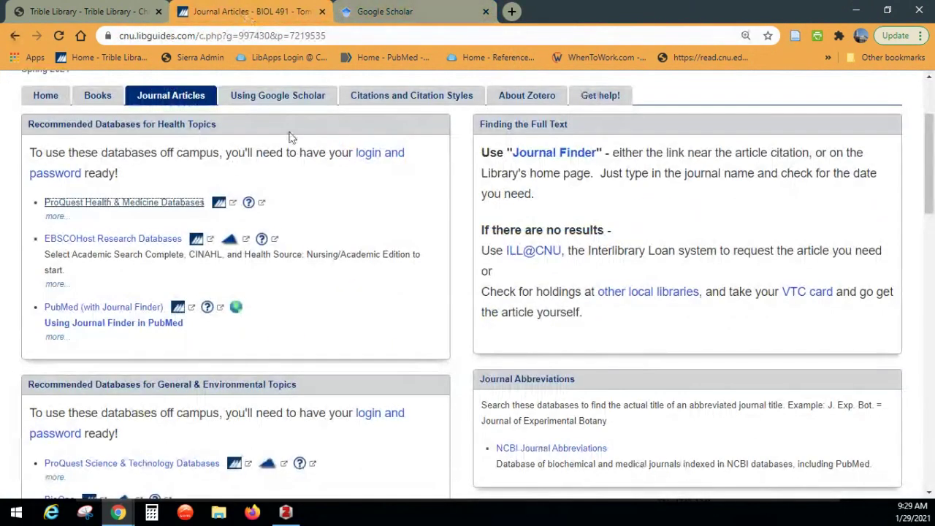
{"action": "scroll", "coordinate": [332, 188], "scroll_direction": "down", "scroll_amount": 1}
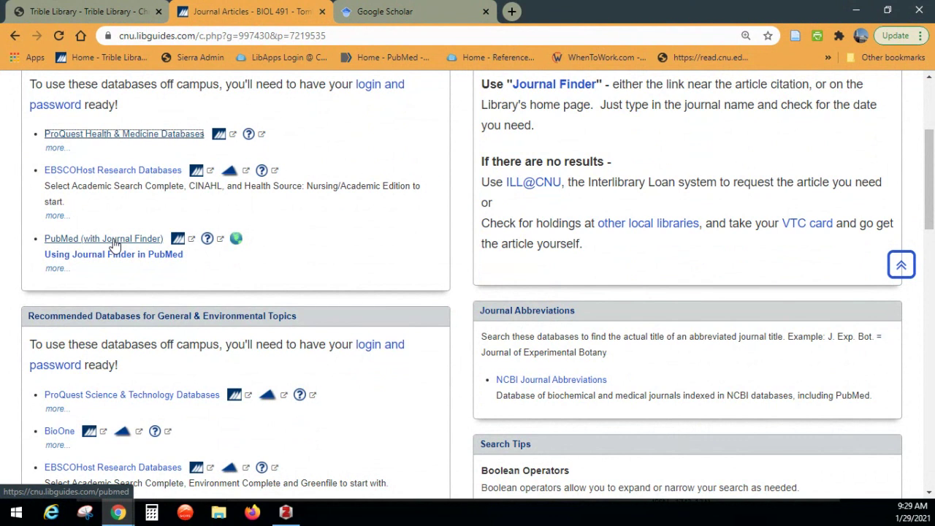
{"action": "left_click", "coordinate": [114, 244]}
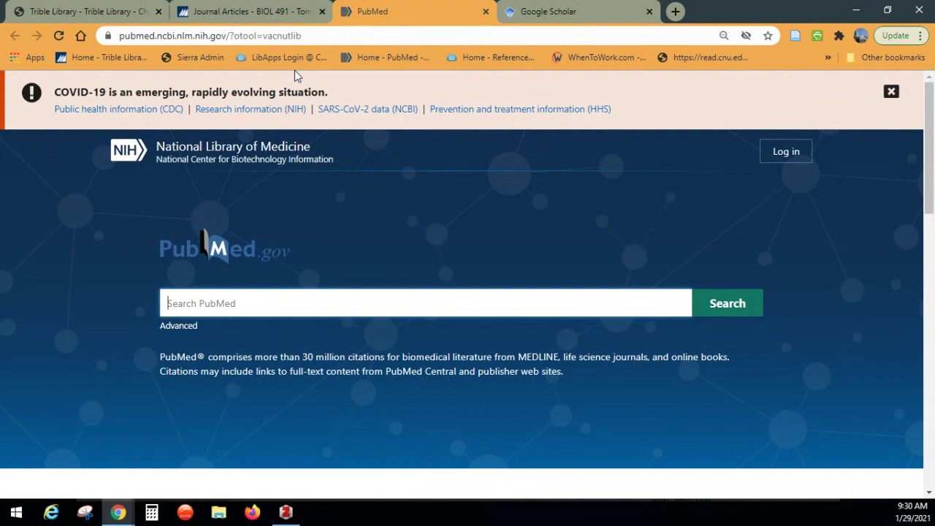
Search PubMed for acl surgery rehabilitation using the suggested search phrase
{"action": "type", "text": "ACL"}
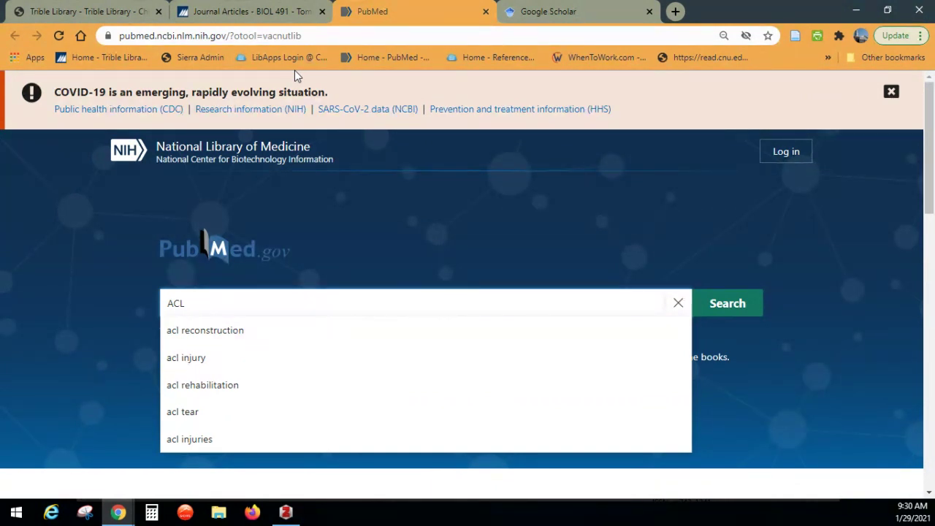
{"action": "type", "text": "surgery"}
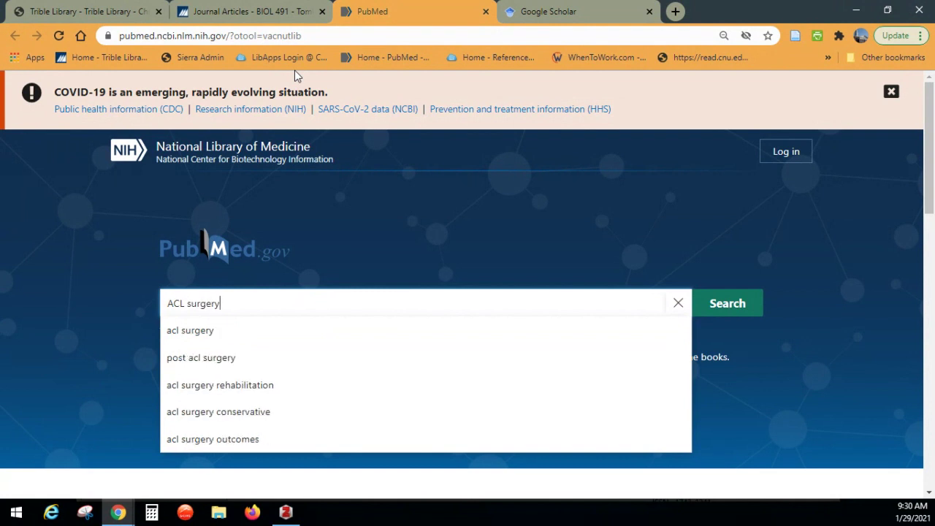
{"action": "left_click", "coordinate": [230, 393]}
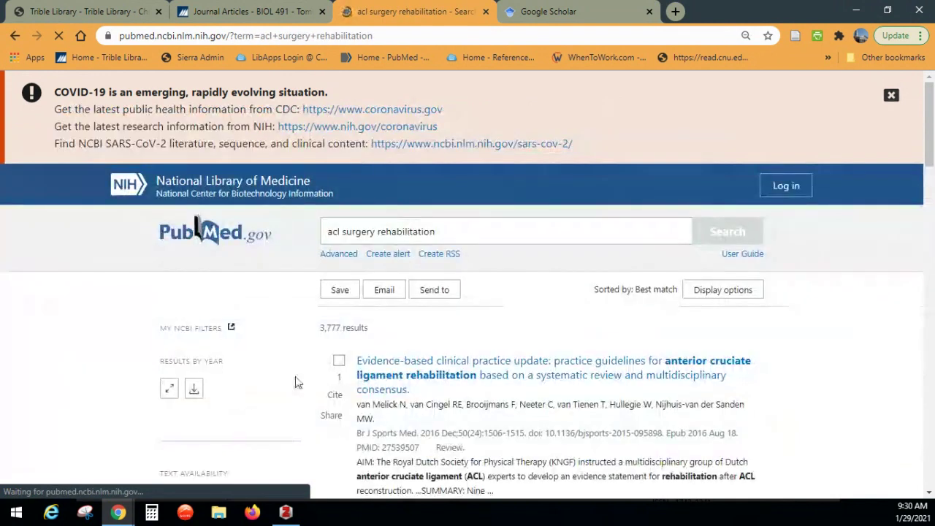
Examine the PubMed results layout and the filters for year, text availability, article type and publication date
{"action": "scroll", "coordinate": [533, 296], "scroll_direction": "down", "scroll_amount": 1}
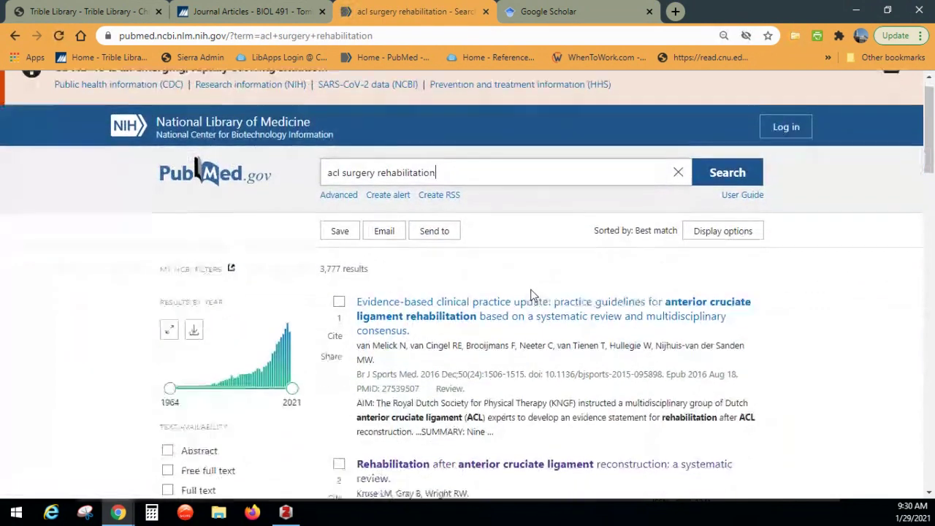
{"action": "scroll", "coordinate": [516, 294], "scroll_direction": "down", "scroll_amount": 2}
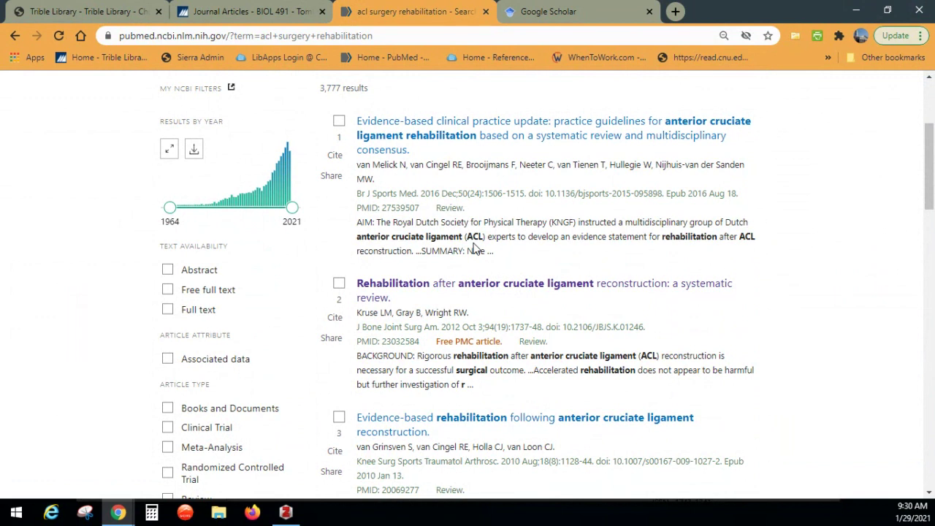
{"action": "scroll", "coordinate": [475, 249], "scroll_direction": "up", "scroll_amount": 3}
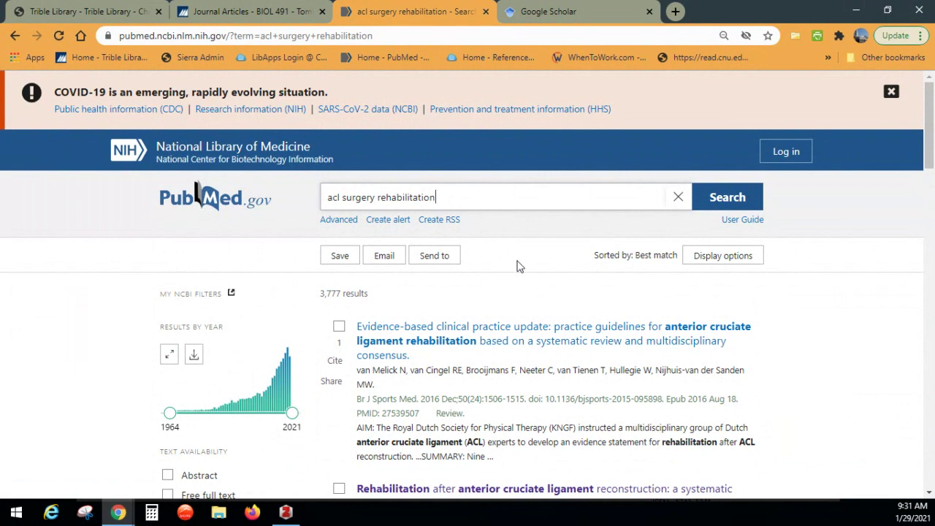
{"action": "scroll", "coordinate": [516, 267], "scroll_direction": "down", "scroll_amount": 2}
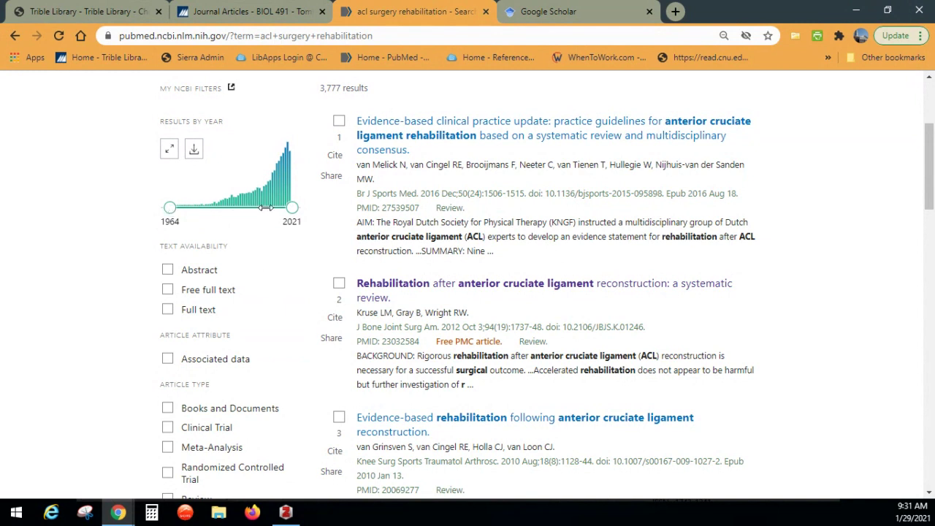
{"action": "scroll", "coordinate": [267, 241], "scroll_direction": "down", "scroll_amount": 2}
{"action": "scroll", "coordinate": [265, 241], "scroll_direction": "down", "scroll_amount": 1}
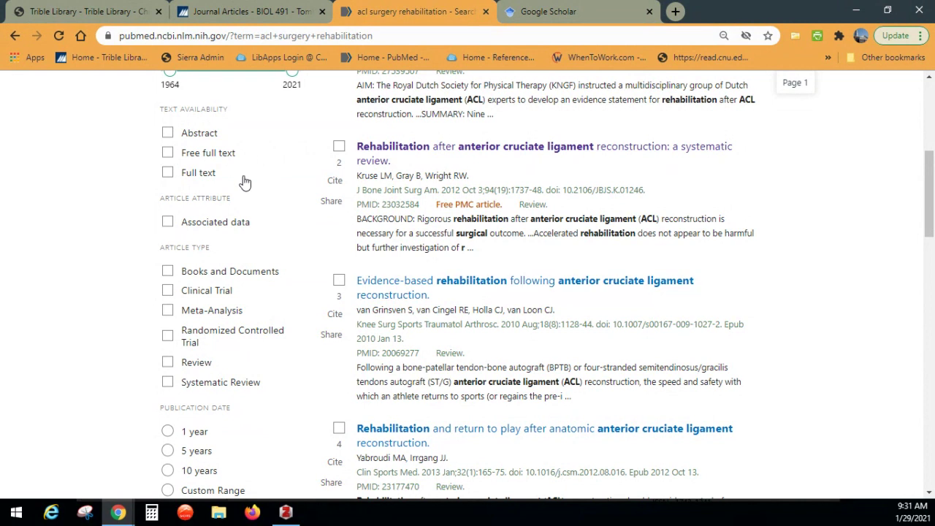
{"action": "scroll", "coordinate": [126, 216], "scroll_direction": "down", "scroll_amount": 3}
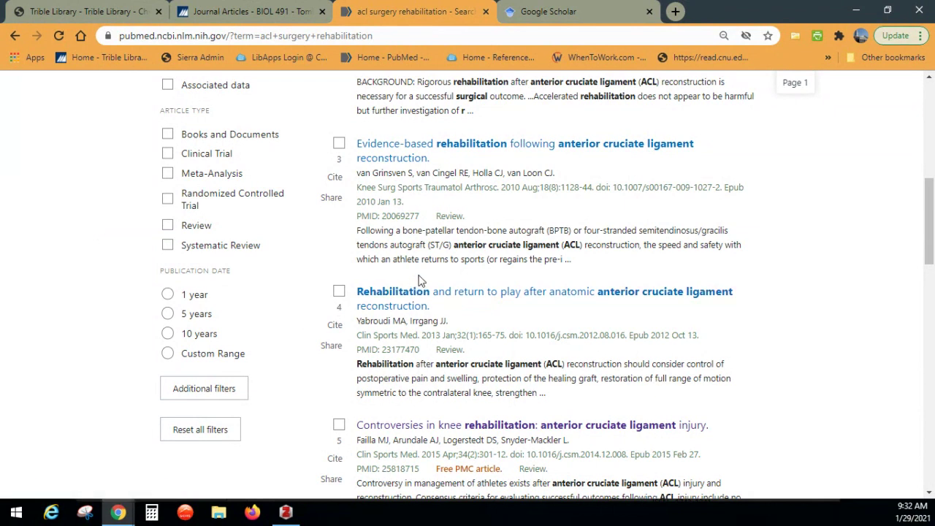
{"action": "scroll", "coordinate": [420, 281], "scroll_direction": "up", "scroll_amount": 3}
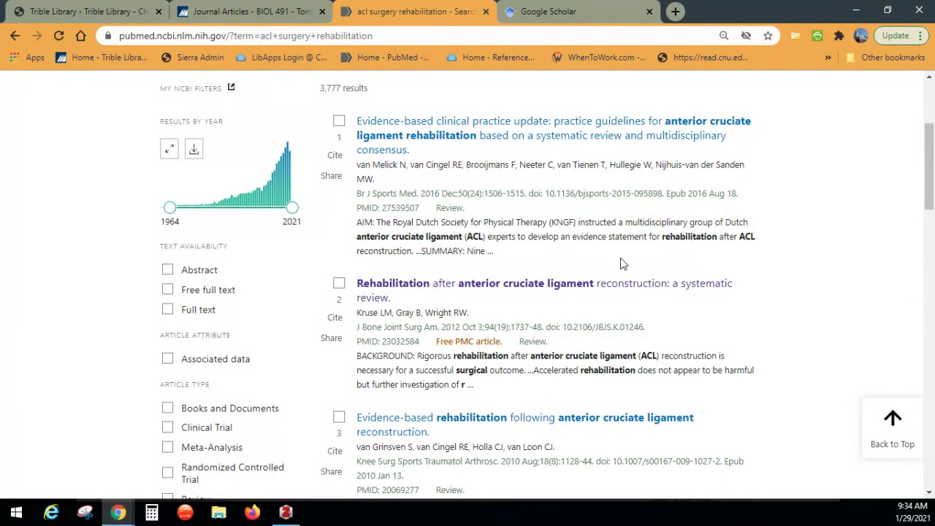
Look through the first page of ACL rehabilitation results and load the second page below it
{"action": "scroll", "coordinate": [632, 252], "scroll_direction": "down", "scroll_amount": 1}
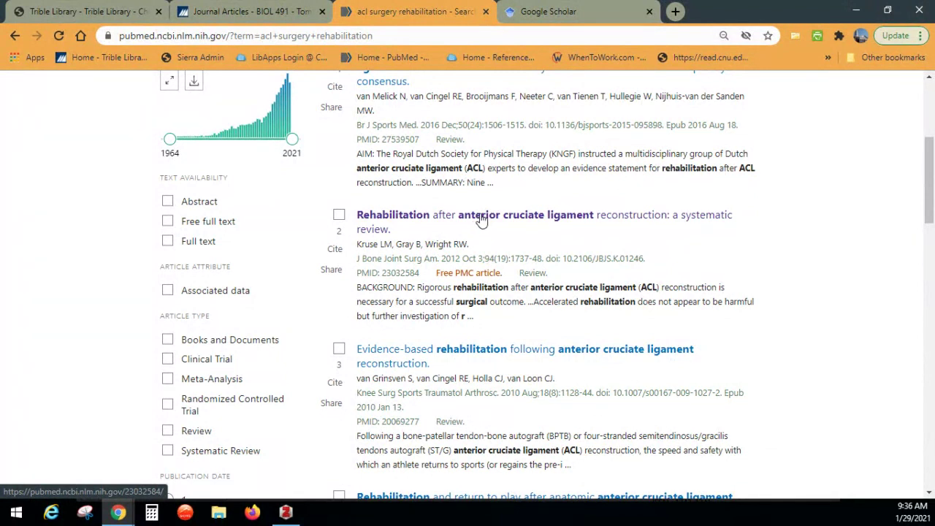
{"action": "scroll", "coordinate": [481, 219], "scroll_direction": "up", "scroll_amount": 1}
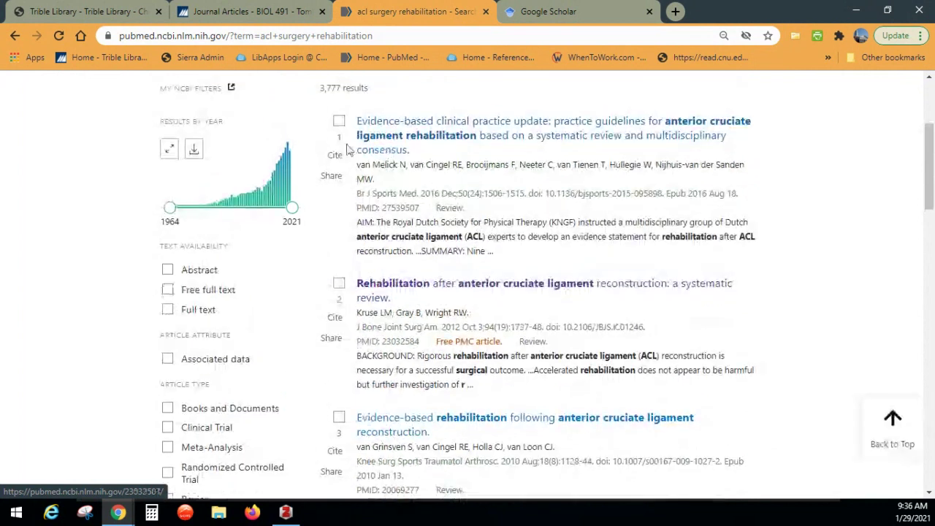
{"action": "scroll", "coordinate": [414, 142], "scroll_direction": "down", "scroll_amount": 5}
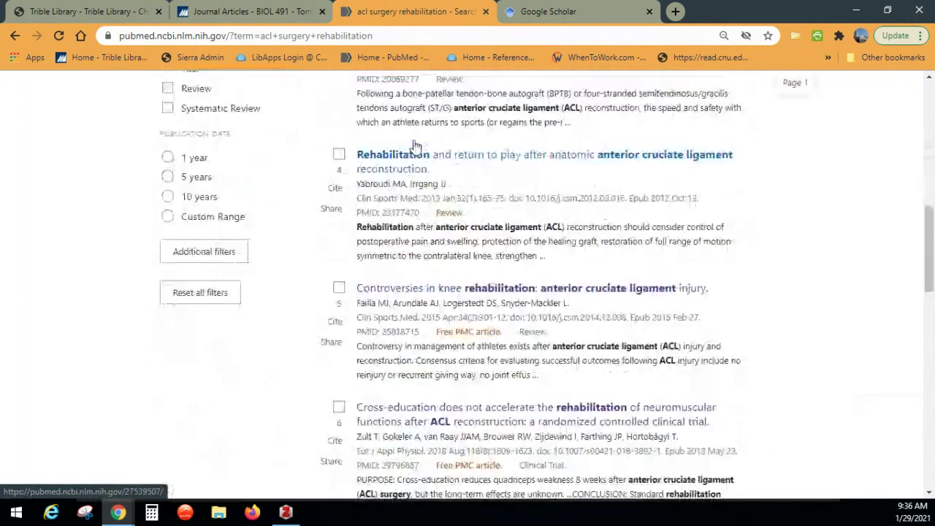
{"action": "scroll", "coordinate": [414, 142], "scroll_direction": "down", "scroll_amount": 5}
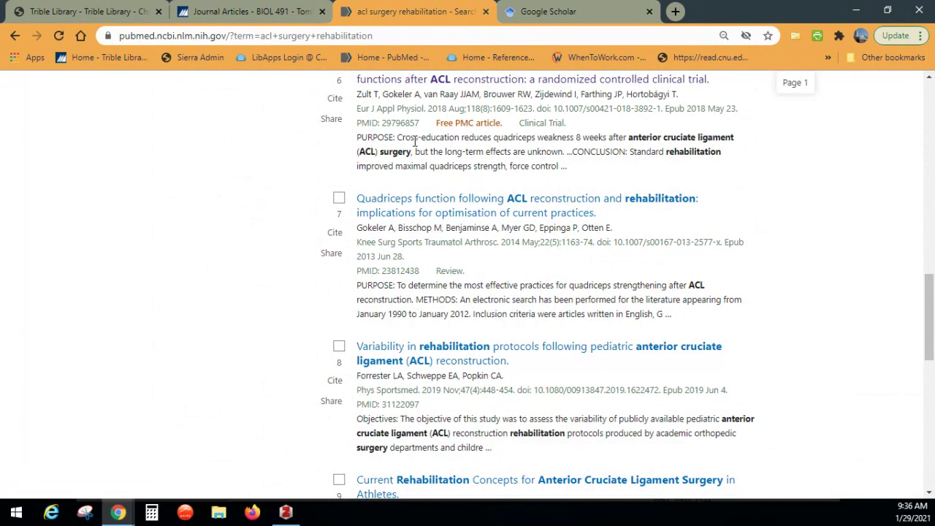
{"action": "scroll", "coordinate": [478, 233], "scroll_direction": "down", "scroll_amount": 2}
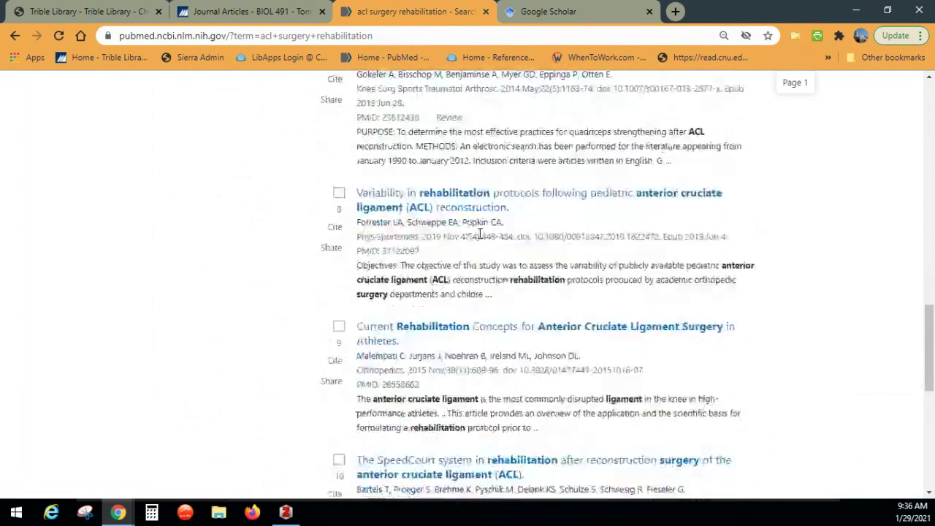
{"action": "scroll", "coordinate": [478, 233], "scroll_direction": "down", "scroll_amount": 3}
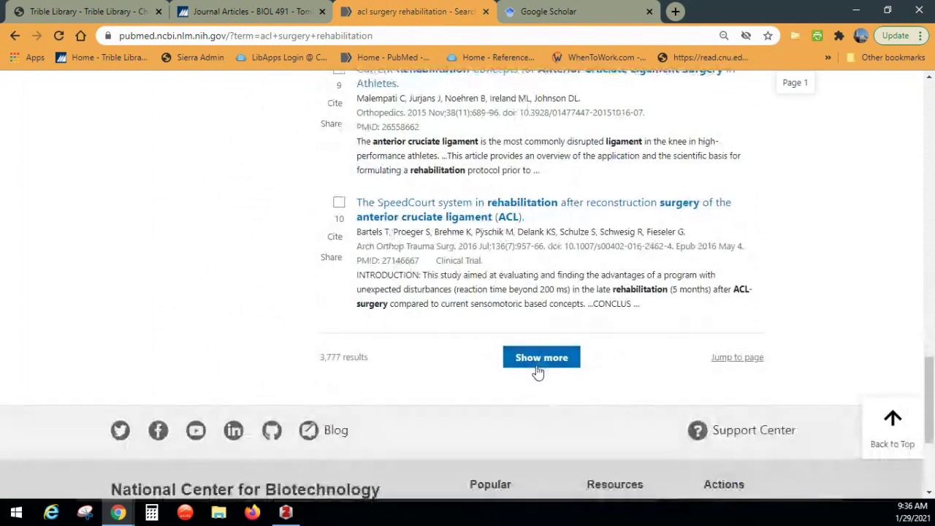
{"action": "left_click", "coordinate": [526, 364]}
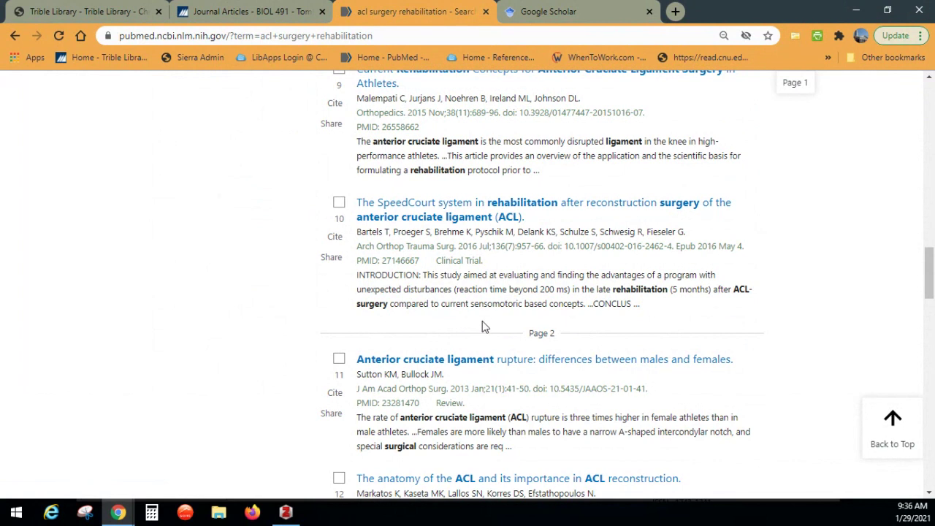
Select the third, fourth and fifth PubMed results on ACL rehabilitation and save these three articles to the Zotero library
{"action": "scroll", "coordinate": [511, 332], "scroll_direction": "up", "scroll_amount": 2}
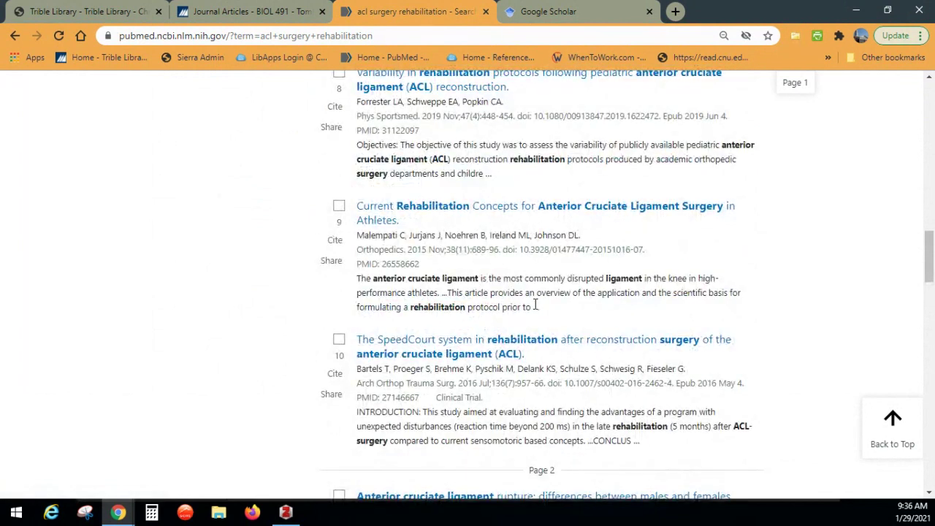
{"action": "scroll", "coordinate": [535, 304], "scroll_direction": "up", "scroll_amount": 6}
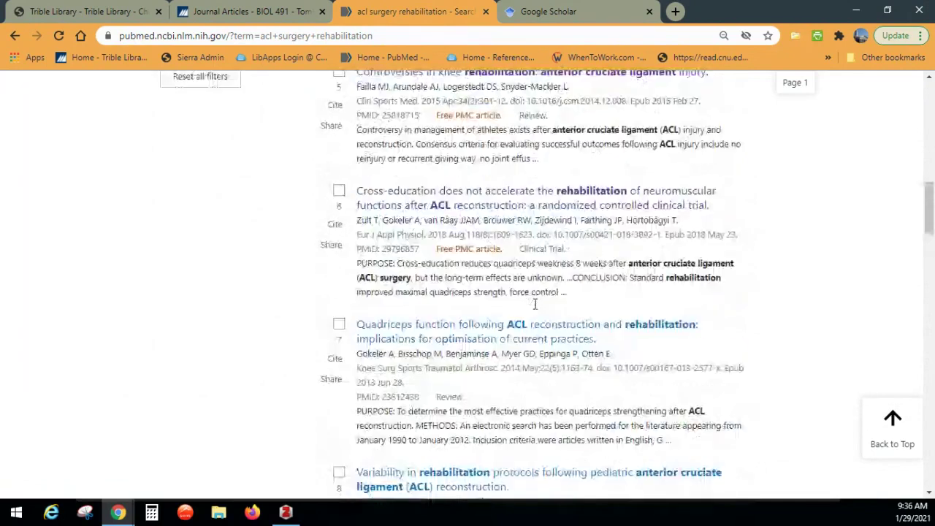
{"action": "scroll", "coordinate": [535, 305], "scroll_direction": "up", "scroll_amount": 4}
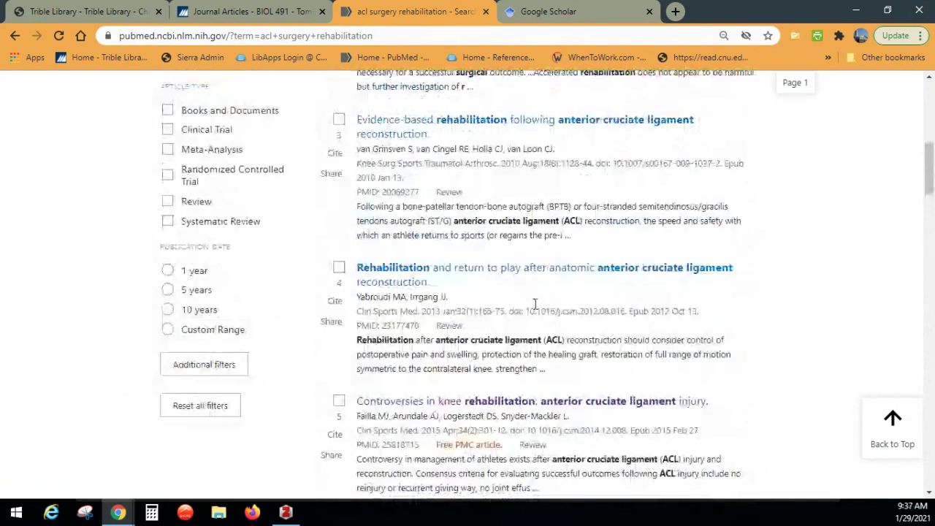
{"action": "scroll", "coordinate": [535, 311], "scroll_direction": "up", "scroll_amount": 3}
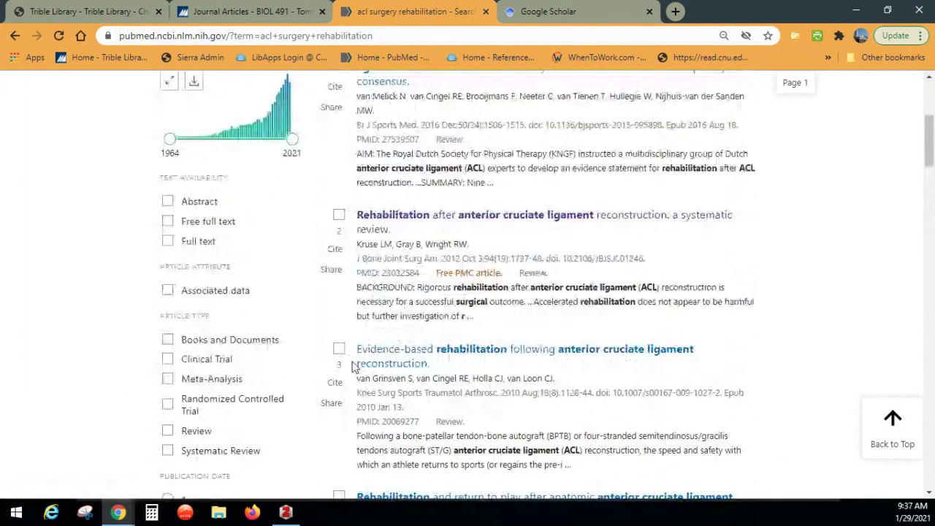
{"action": "left_click", "coordinate": [339, 349]}
{"action": "scroll", "coordinate": [340, 321], "scroll_direction": "down", "scroll_amount": 3}
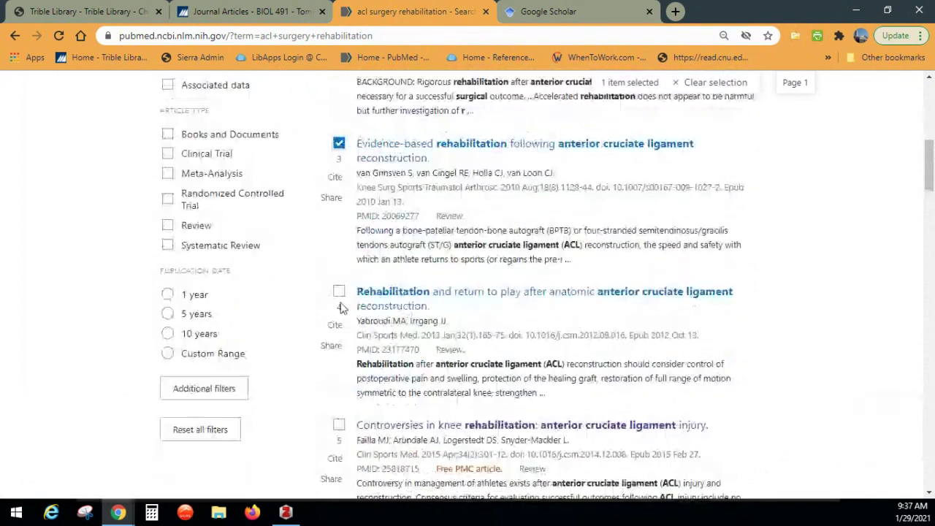
{"action": "left_click", "coordinate": [339, 294]}
{"action": "scroll", "coordinate": [339, 328], "scroll_direction": "down", "scroll_amount": 1}
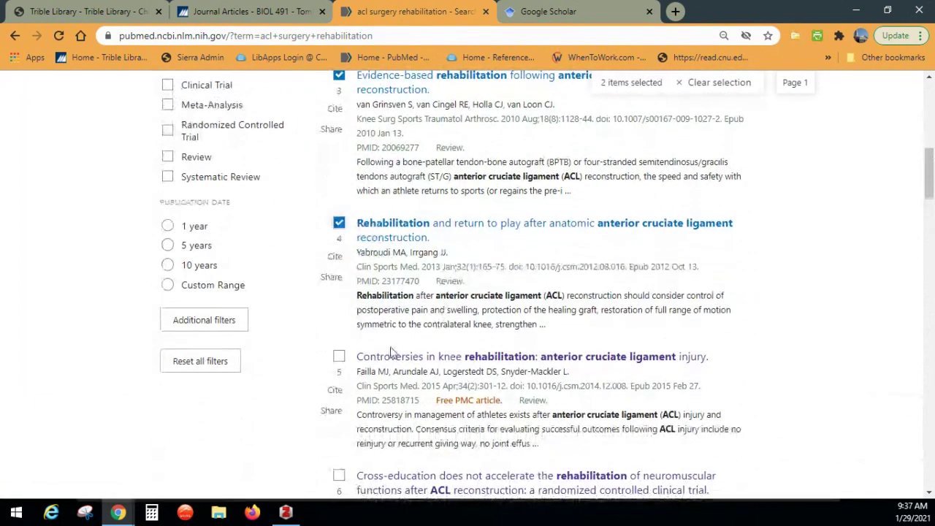
{"action": "left_click", "coordinate": [338, 358]}
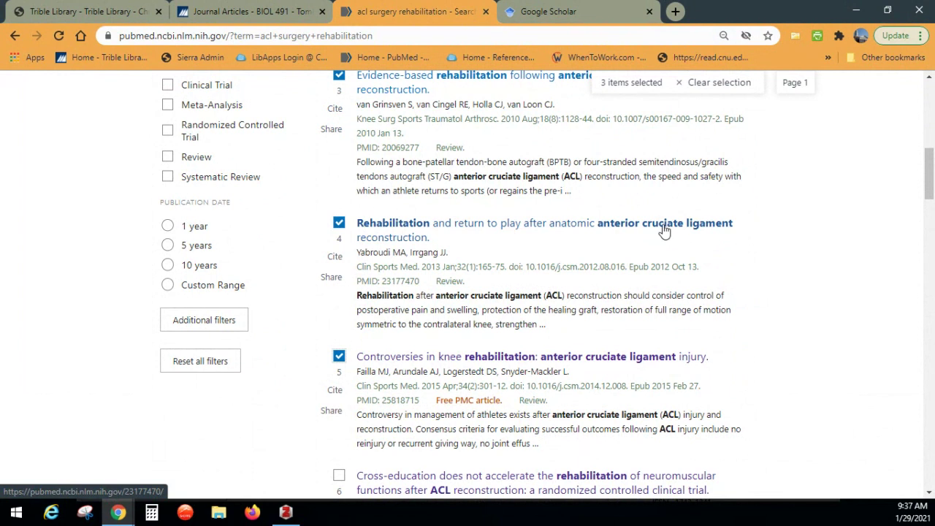
{"action": "left_click", "coordinate": [794, 36]}
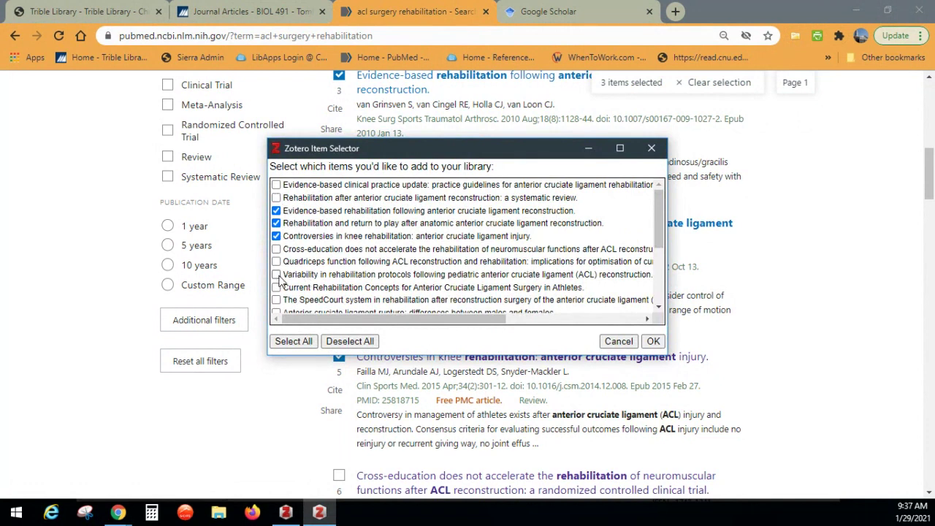
{"action": "left_click", "coordinate": [653, 342]}
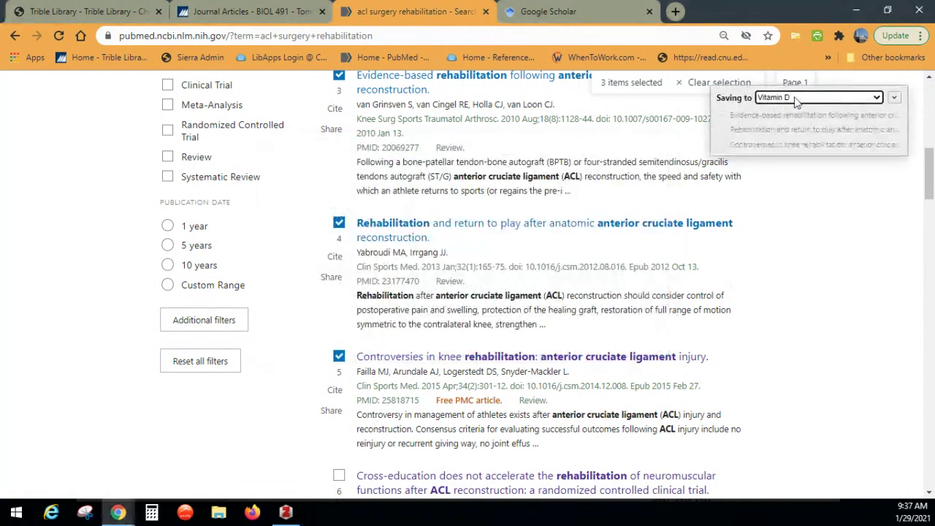
File the three saved PubMed articles in the ACL treatment collection of the Zotero library
{"action": "left_click", "coordinate": [876, 99]}
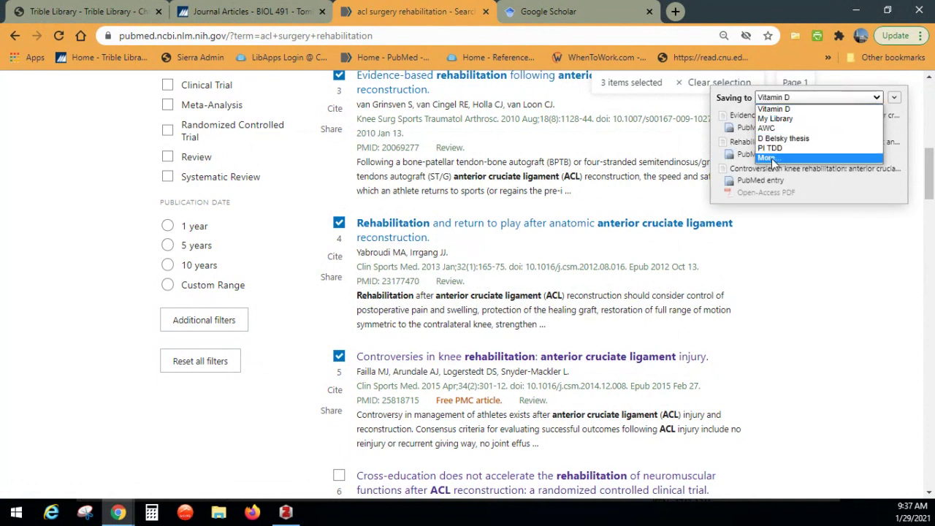
{"action": "left_click", "coordinate": [768, 158]}
{"action": "scroll", "coordinate": [783, 197], "scroll_direction": "down", "scroll_amount": 1}
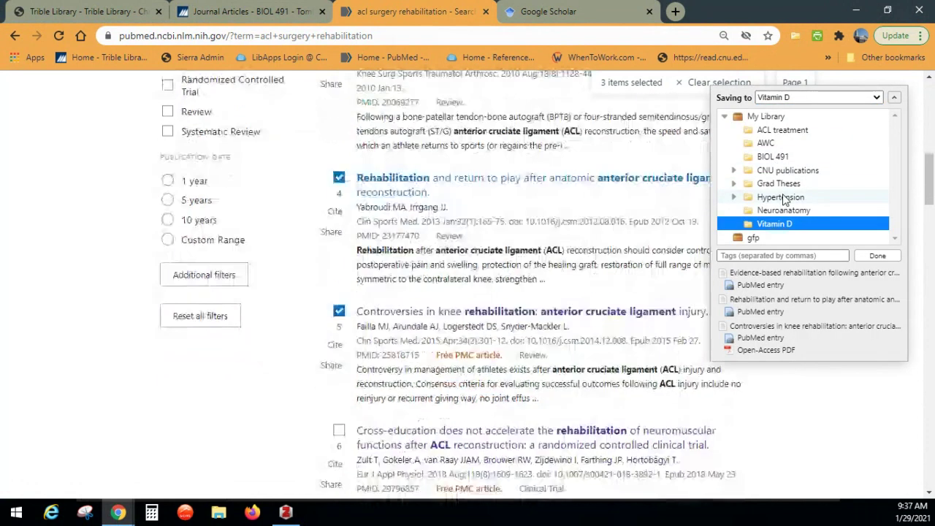
{"action": "left_click", "coordinate": [782, 130]}
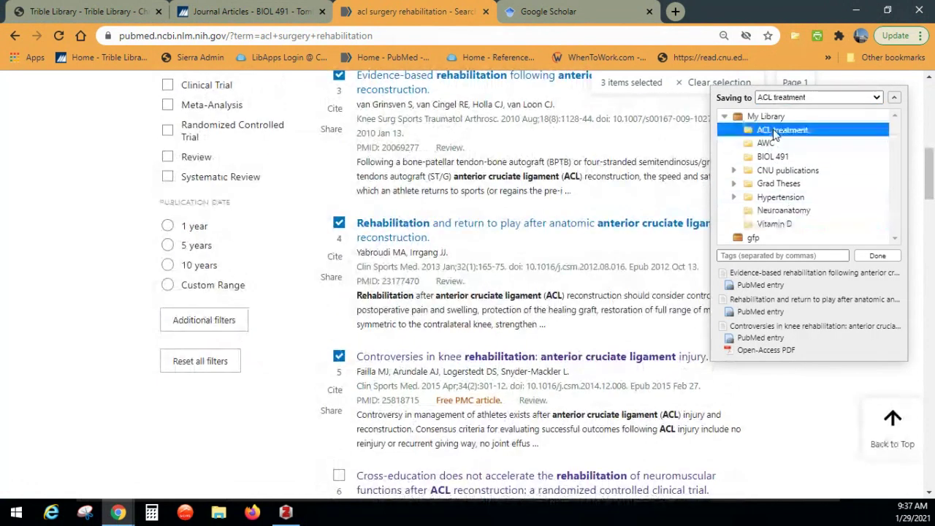
{"action": "left_click", "coordinate": [877, 257]}
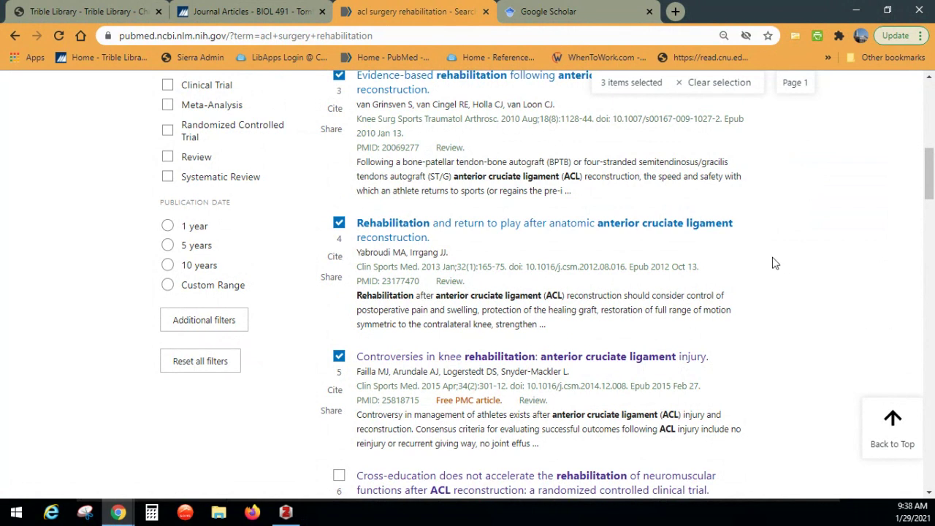
Deselect the third, fourth and fifth articles in the PubMed results
{"action": "scroll", "coordinate": [775, 263], "scroll_direction": "up", "scroll_amount": 1}
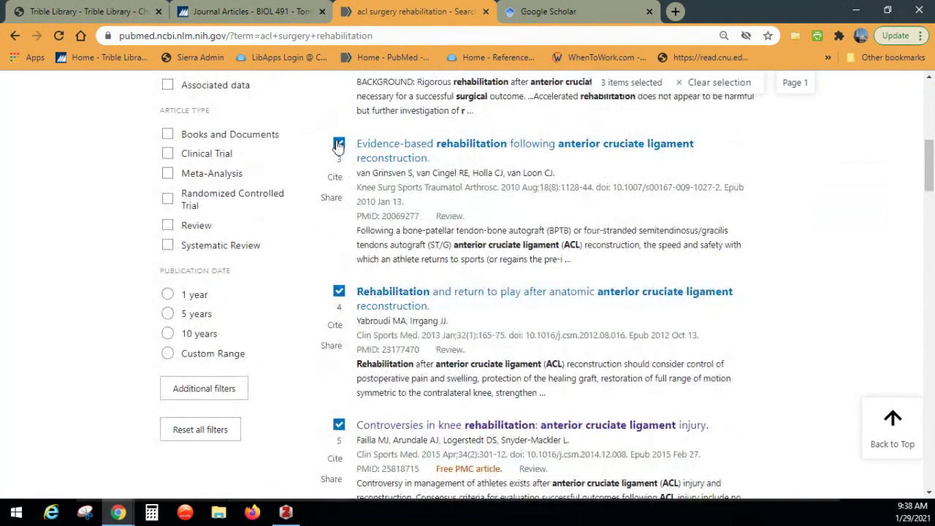
{"action": "left_click", "coordinate": [338, 144]}
{"action": "left_click", "coordinate": [339, 292]}
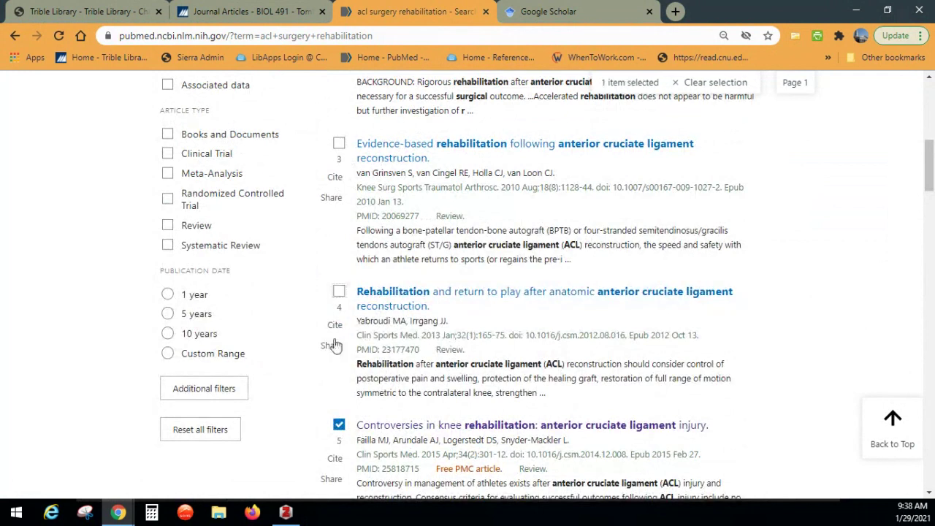
{"action": "left_click", "coordinate": [338, 426]}
Open the record for "Rehabilitation after anterior cruciate ligament reconstruction: a systematic review" and examine its abstract, figures, similar articles and full-text links
{"action": "scroll", "coordinate": [527, 258], "scroll_direction": "up", "scroll_amount": 3}
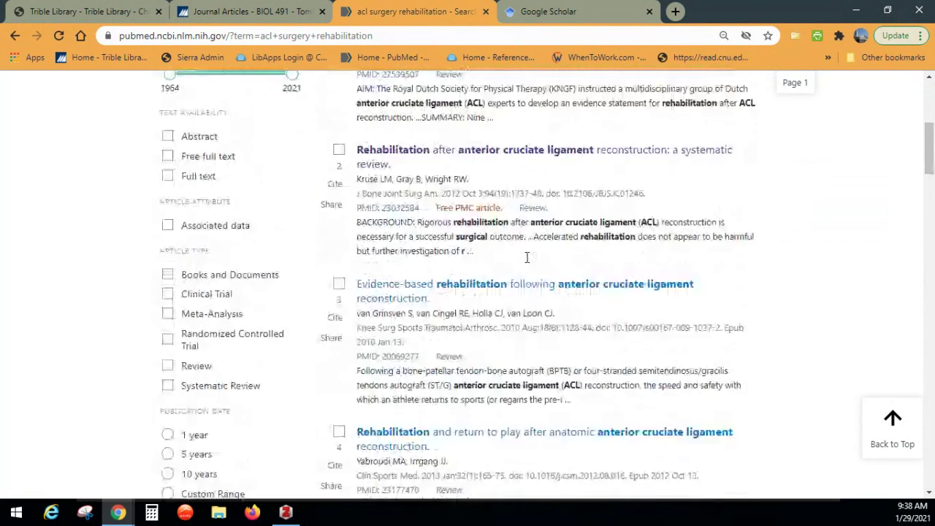
{"action": "left_click", "coordinate": [491, 215]}
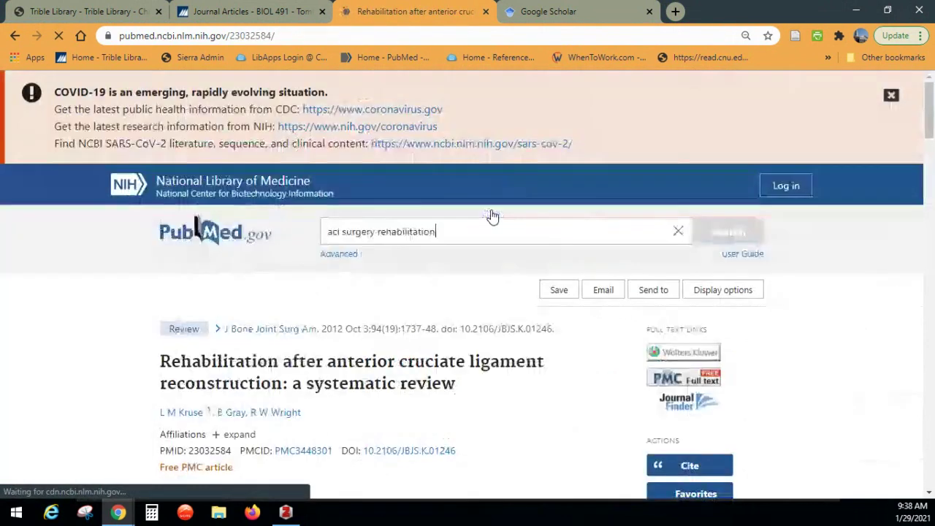
{"action": "scroll", "coordinate": [491, 223], "scroll_direction": "down", "scroll_amount": 2}
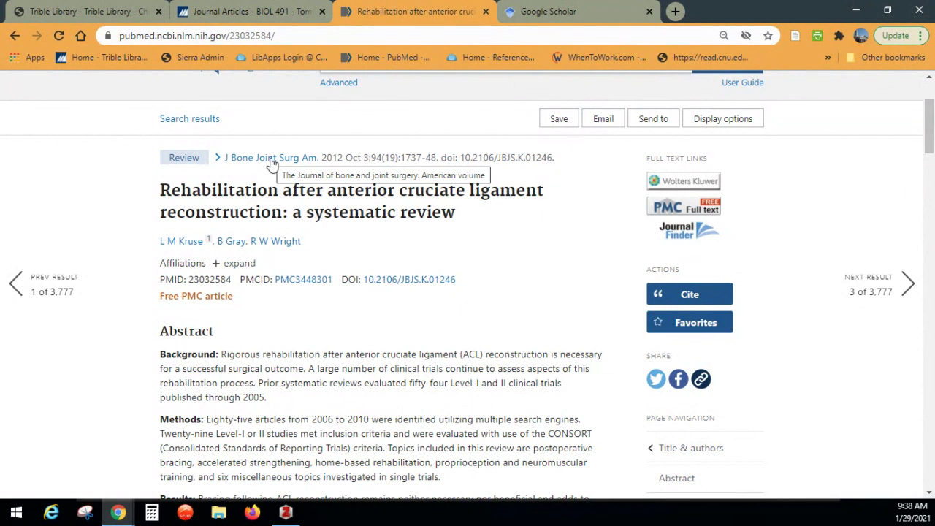
{"action": "scroll", "coordinate": [346, 235], "scroll_direction": "down", "scroll_amount": 1}
{"action": "scroll", "coordinate": [346, 234], "scroll_direction": "down", "scroll_amount": 1}
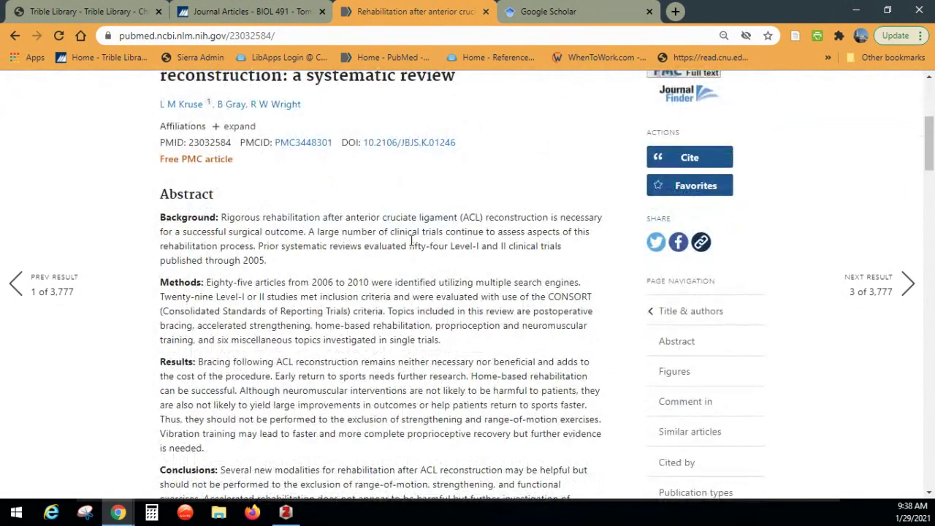
{"action": "scroll", "coordinate": [411, 241], "scroll_direction": "down", "scroll_amount": 1}
{"action": "scroll", "coordinate": [261, 321], "scroll_direction": "down", "scroll_amount": 1}
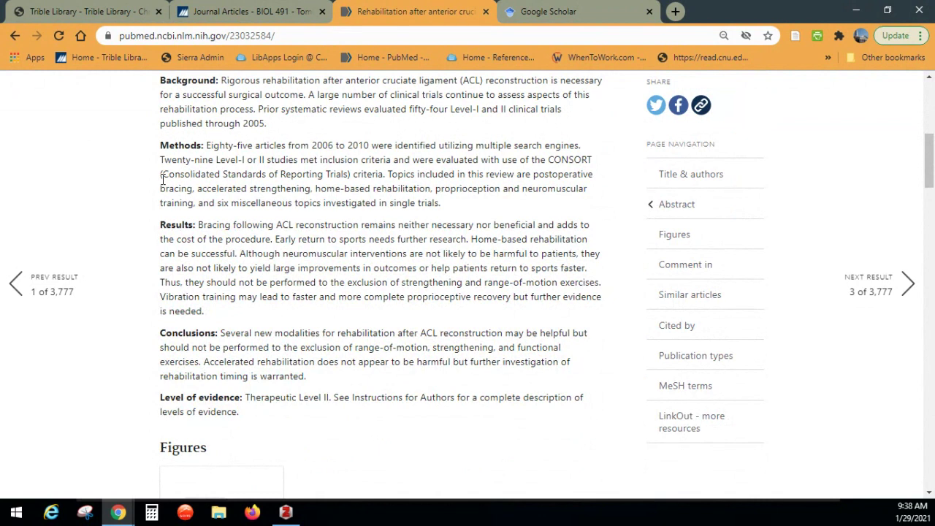
{"action": "scroll", "coordinate": [283, 248], "scroll_direction": "down", "scroll_amount": 6}
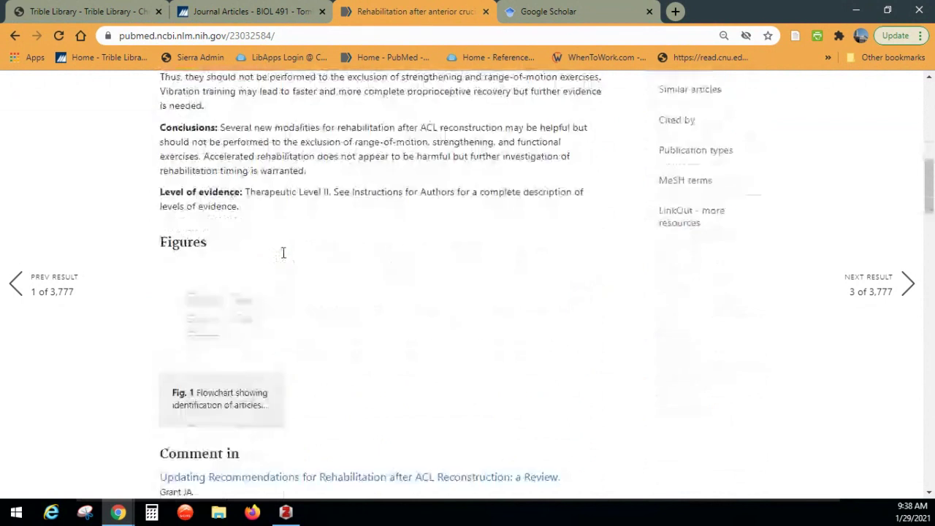
{"action": "scroll", "coordinate": [282, 252], "scroll_direction": "down", "scroll_amount": 5}
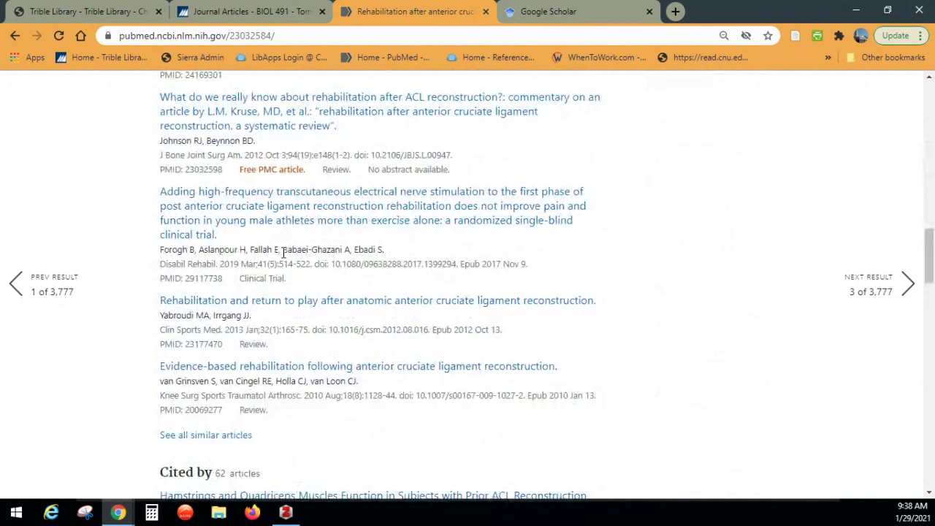
{"action": "scroll", "coordinate": [283, 253], "scroll_direction": "up", "scroll_amount": 3}
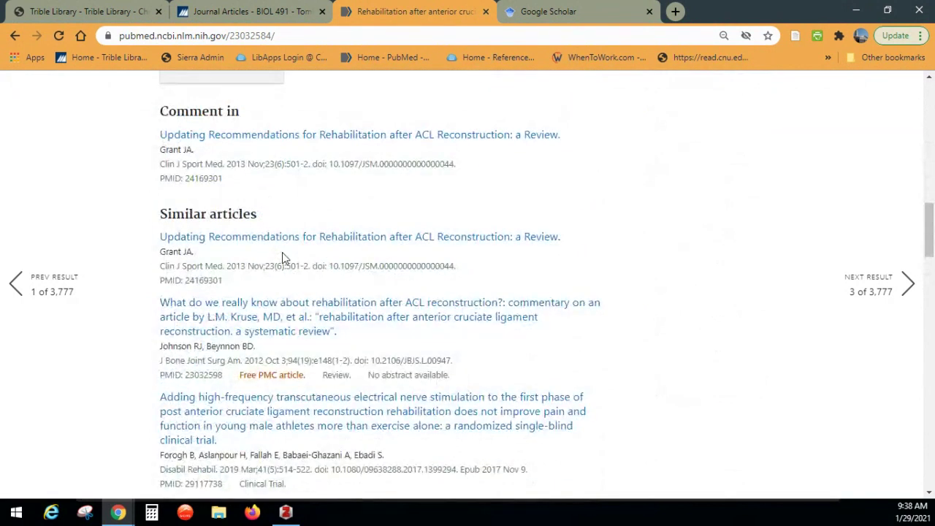
{"action": "scroll", "coordinate": [283, 252], "scroll_direction": "up", "scroll_amount": 5}
{"action": "scroll", "coordinate": [285, 258], "scroll_direction": "up", "scroll_amount": 7}
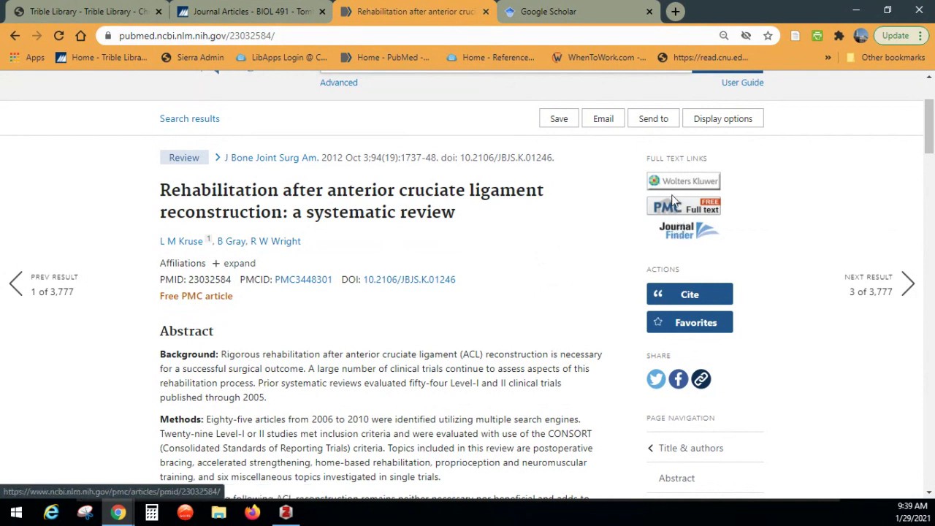
Open the systematic review's free PMC full text, display its PDF version and look through the first pages
{"action": "left_click", "coordinate": [675, 209]}
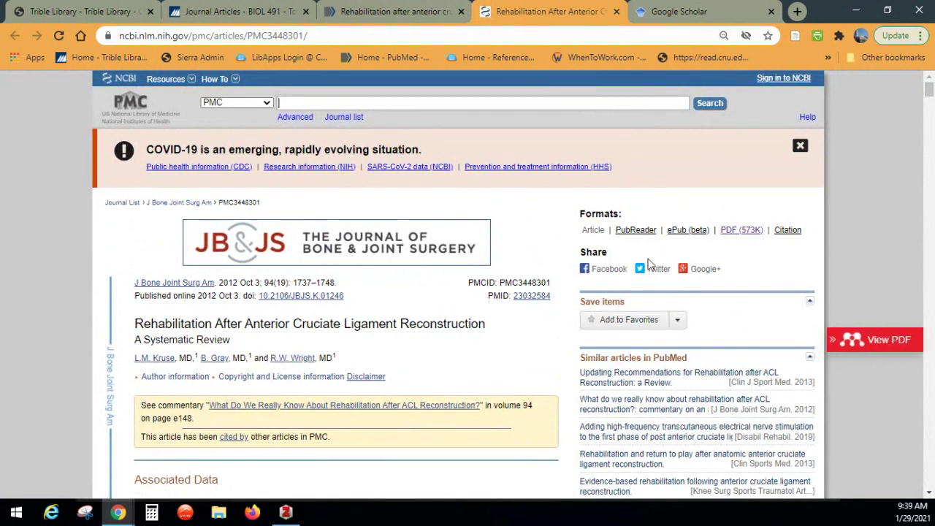
{"action": "scroll", "coordinate": [518, 308], "scroll_direction": "down", "scroll_amount": 1}
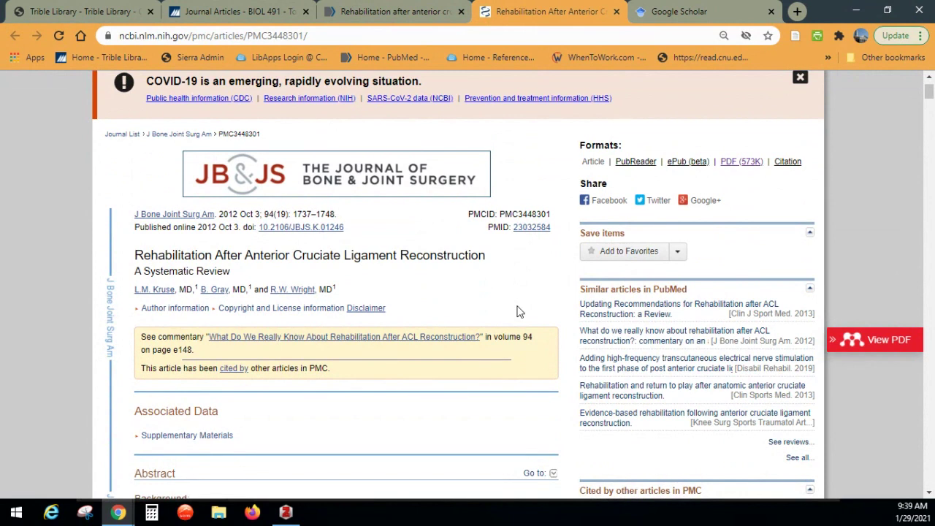
{"action": "left_click", "coordinate": [741, 164]}
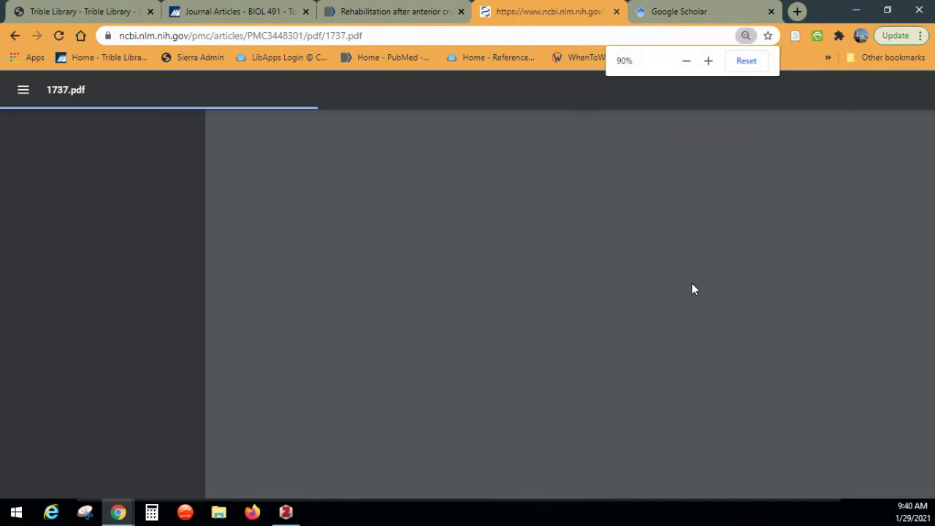
{"action": "scroll", "coordinate": [608, 282], "scroll_direction": "down", "scroll_amount": 1}
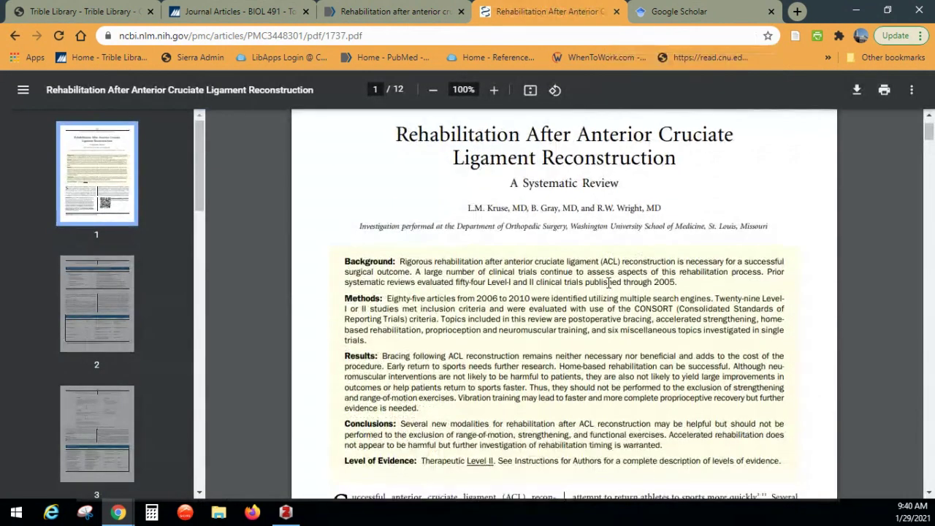
{"action": "scroll", "coordinate": [609, 282], "scroll_direction": "down", "scroll_amount": 5}
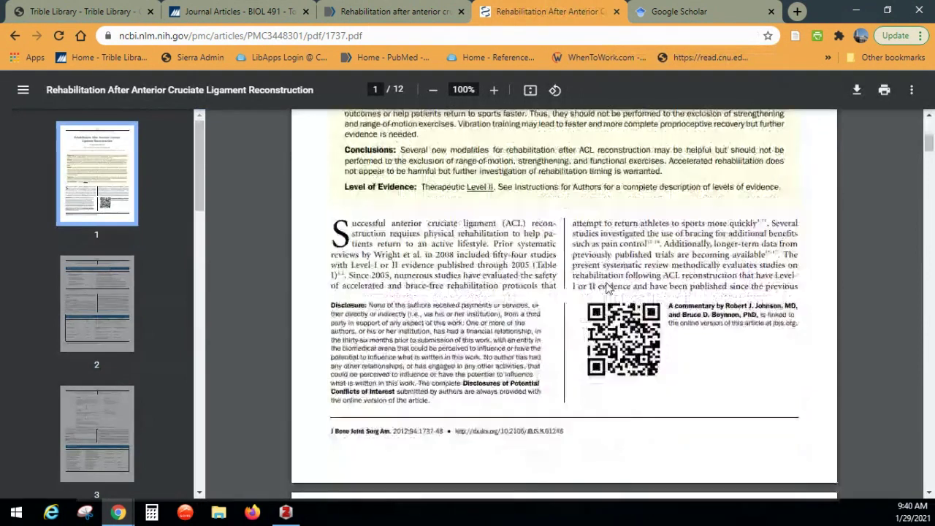
{"action": "scroll", "coordinate": [609, 288], "scroll_direction": "down", "scroll_amount": 5}
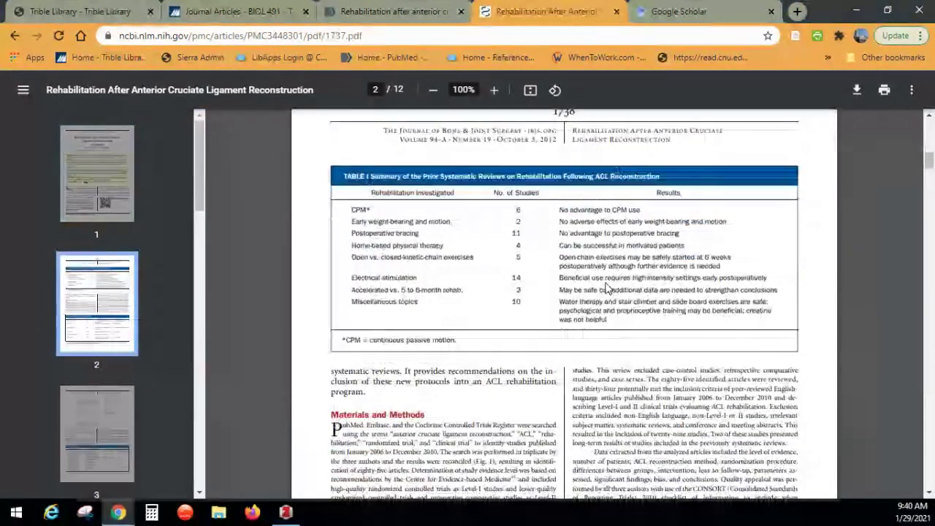
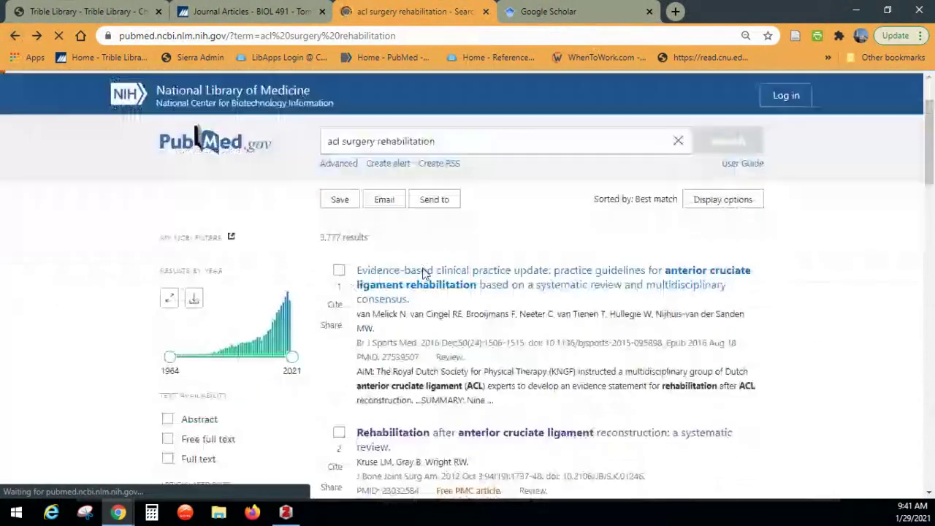
Open the result "Controversies in knee rehabilitation: anterior cruciate ligament injury" and display its free PMC full text as a PDF
{"action": "scroll", "coordinate": [423, 268], "scroll_direction": "down", "scroll_amount": 4}
{"action": "scroll", "coordinate": [422, 268], "scroll_direction": "down", "scroll_amount": 6}
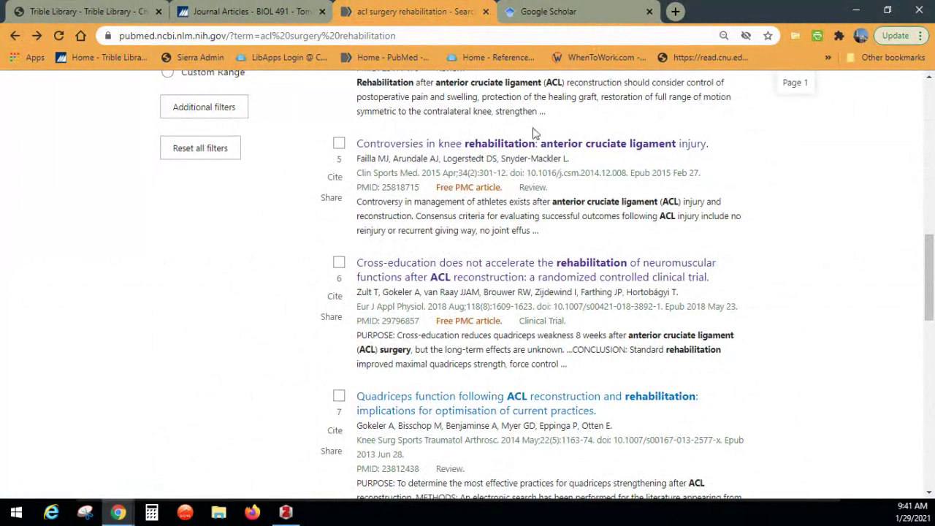
{"action": "left_click", "coordinate": [501, 151]}
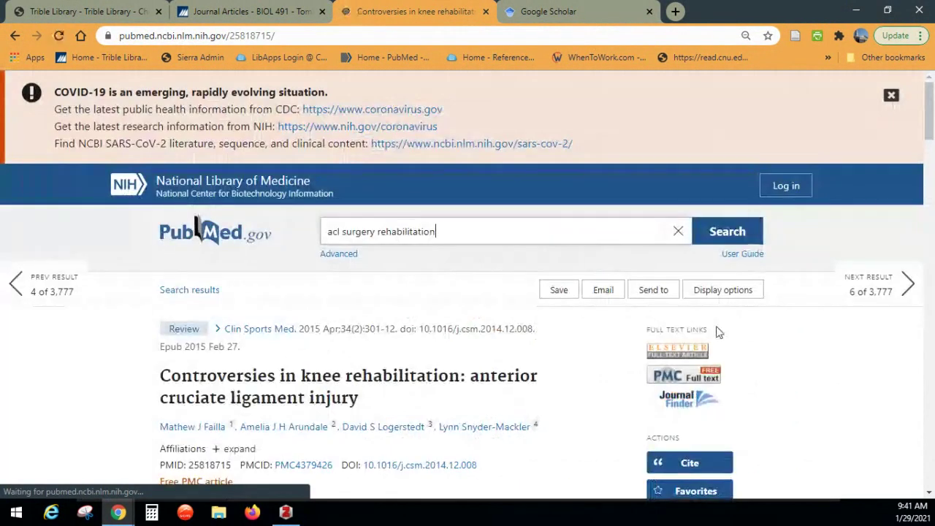
{"action": "scroll", "coordinate": [731, 329], "scroll_direction": "down", "scroll_amount": 3}
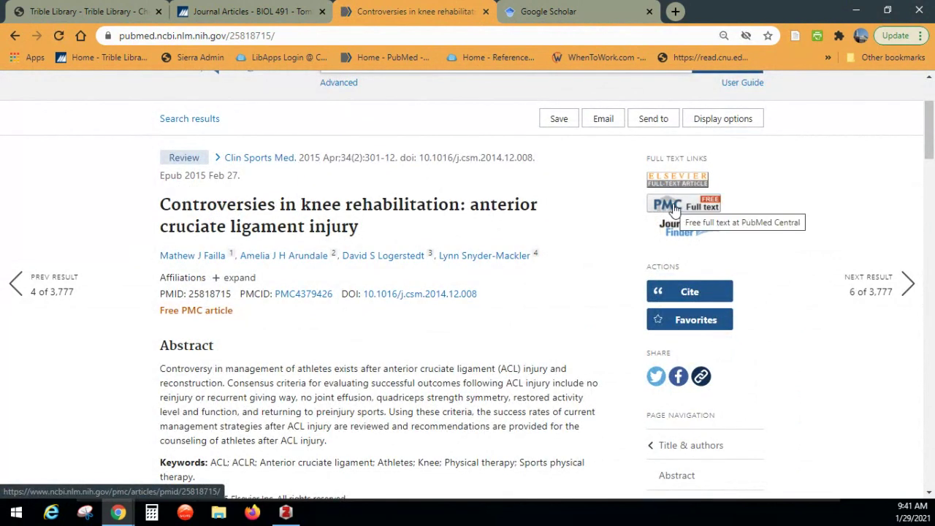
{"action": "left_click", "coordinate": [673, 209]}
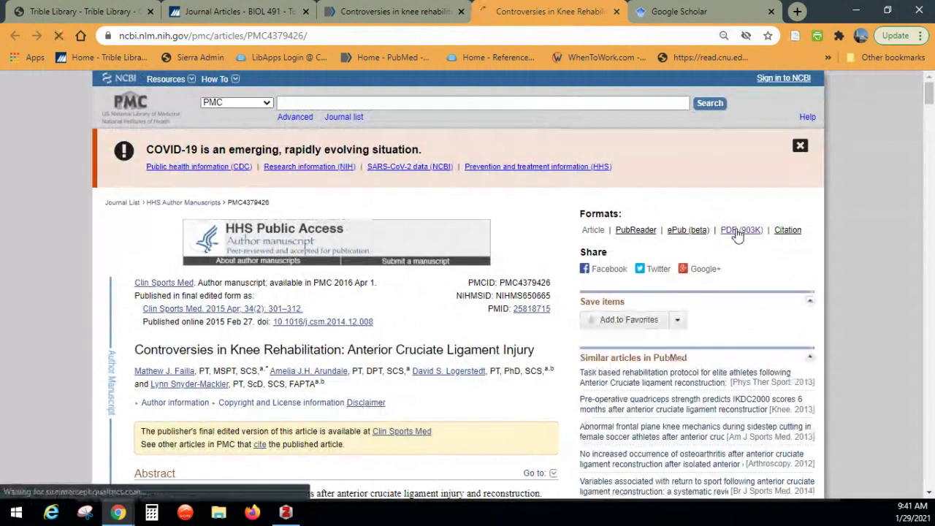
{"action": "left_click", "coordinate": [738, 231]}
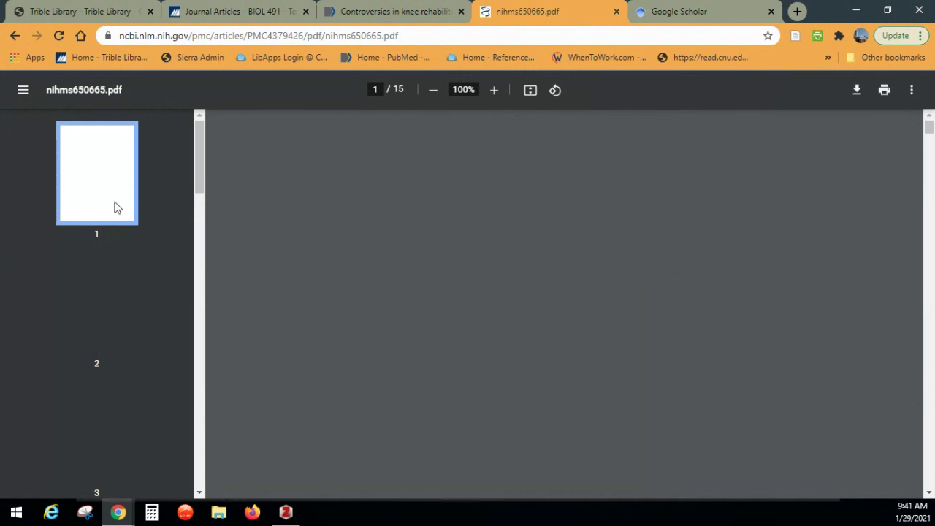
Look through the knee rehabilitation PDF's abstract, keywords, introduction and second page to judge the type of article
{"action": "scroll", "coordinate": [484, 256], "scroll_direction": "down", "scroll_amount": 5}
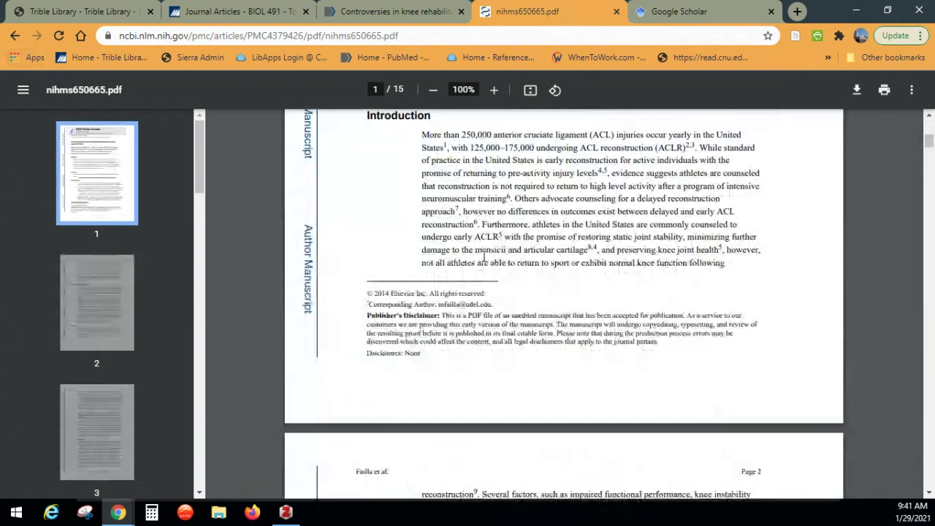
{"action": "scroll", "coordinate": [506, 282], "scroll_direction": "up", "scroll_amount": 5}
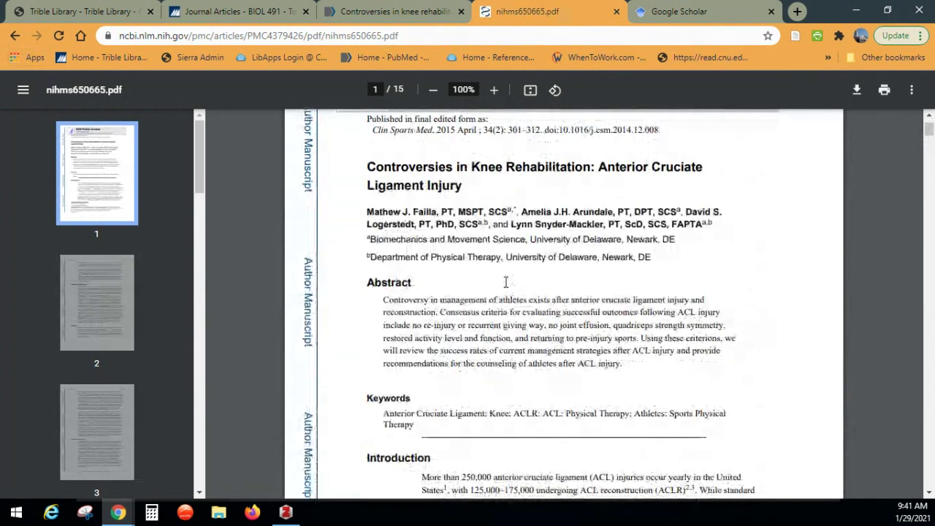
{"action": "scroll", "coordinate": [390, 233], "scroll_direction": "down", "scroll_amount": 1}
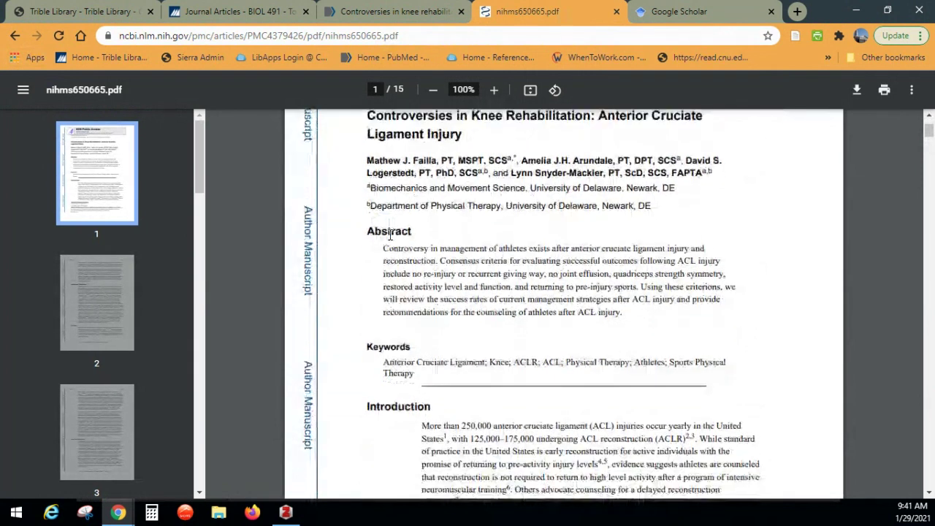
{"action": "scroll", "coordinate": [390, 234], "scroll_direction": "up", "scroll_amount": 3}
{"action": "scroll", "coordinate": [391, 234], "scroll_direction": "down", "scroll_amount": 2}
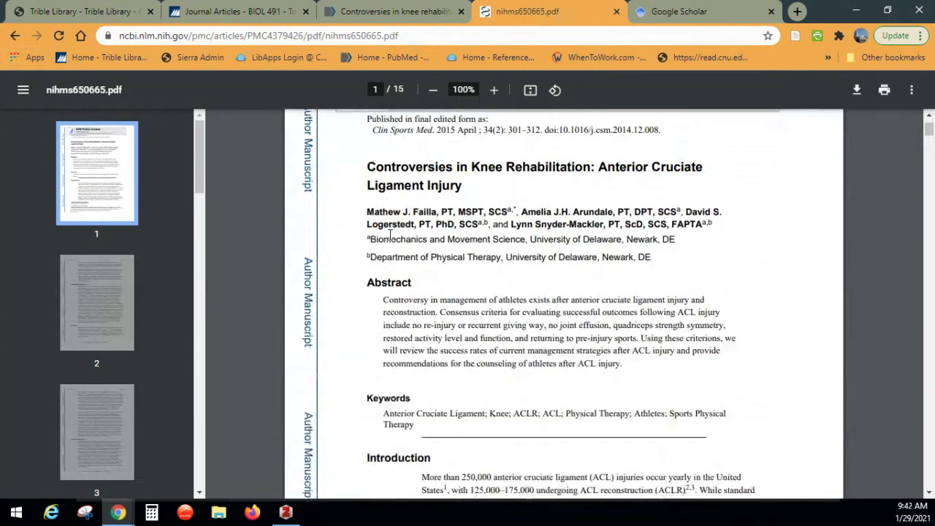
{"action": "scroll", "coordinate": [390, 234], "scroll_direction": "down", "scroll_amount": 3}
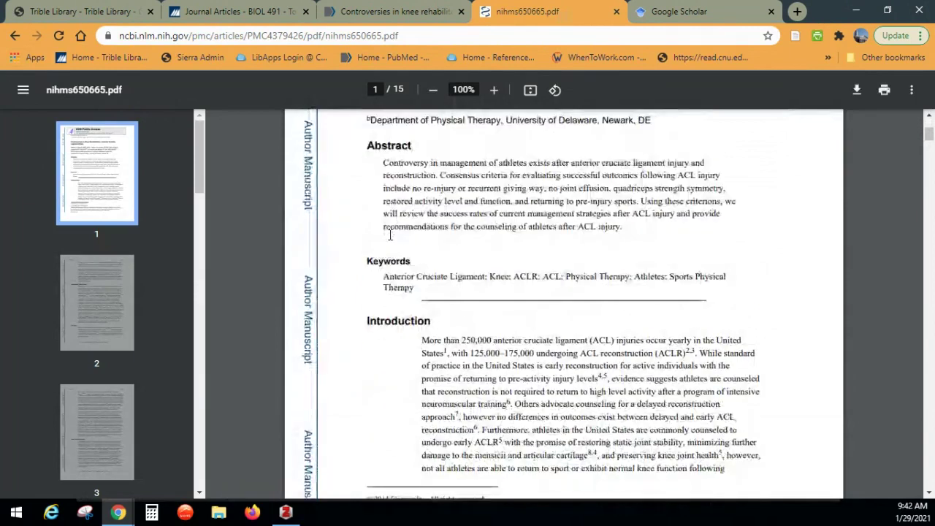
{"action": "scroll", "coordinate": [390, 234], "scroll_direction": "down", "scroll_amount": 1}
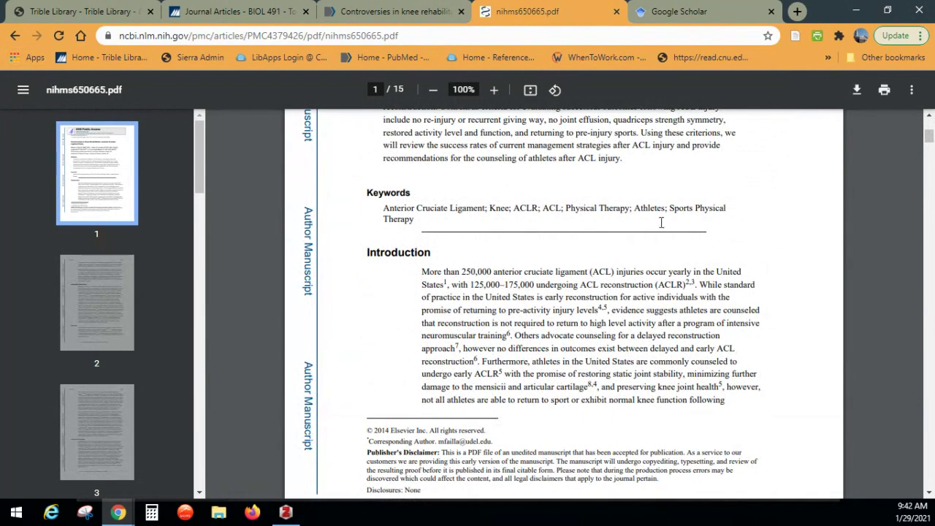
{"action": "scroll", "coordinate": [493, 250], "scroll_direction": "down", "scroll_amount": 3}
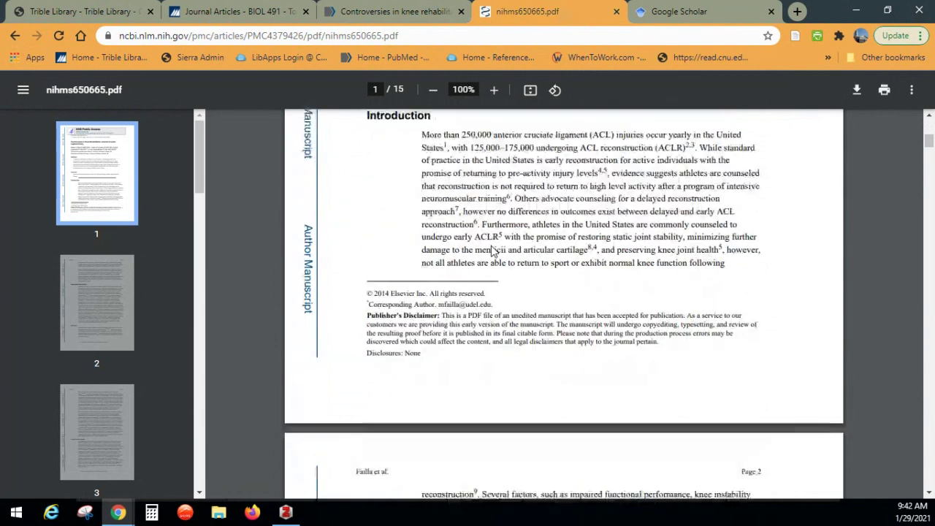
{"action": "scroll", "coordinate": [493, 250], "scroll_direction": "down", "scroll_amount": 8}
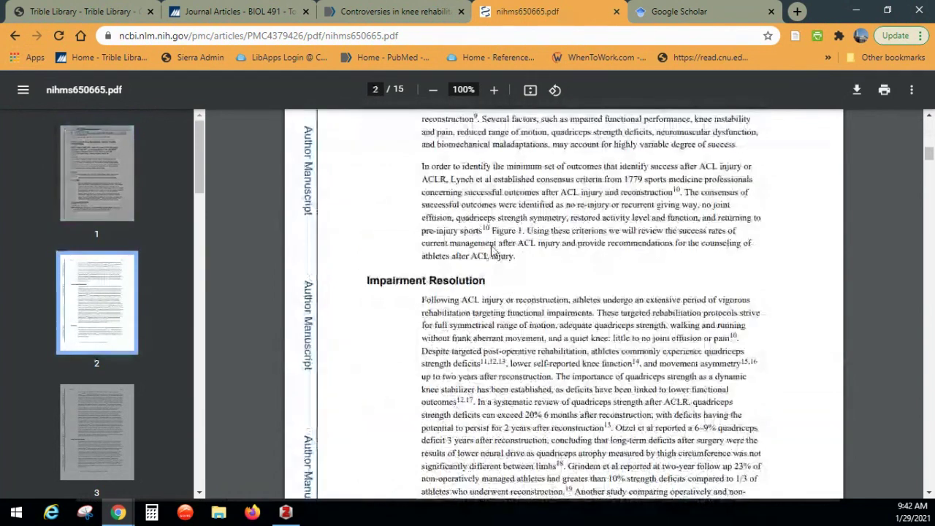
Look through the knee rehabilitation PDF's remaining sections, from Impairment Resolution to Discussion and the references, and return to its first page
{"action": "scroll", "coordinate": [493, 249], "scroll_direction": "down", "scroll_amount": 3}
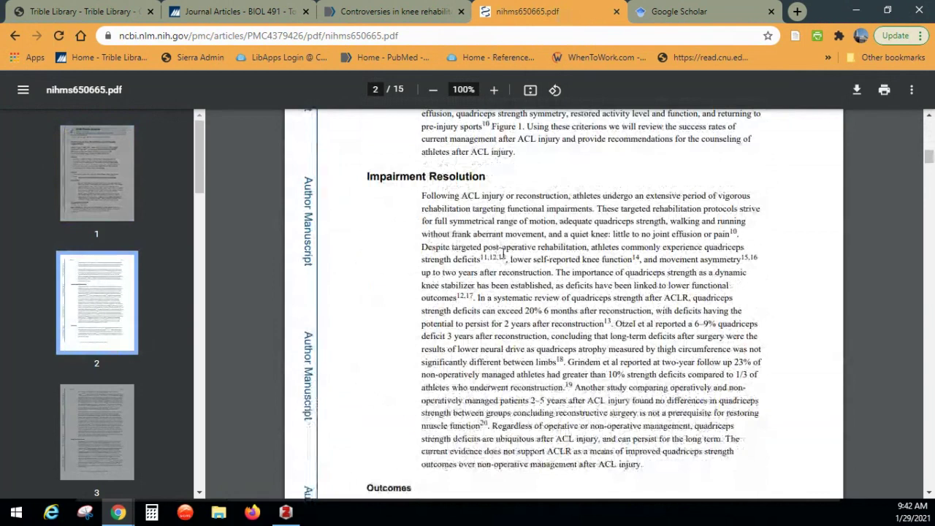
{"action": "scroll", "coordinate": [503, 252], "scroll_direction": "down", "scroll_amount": 15}
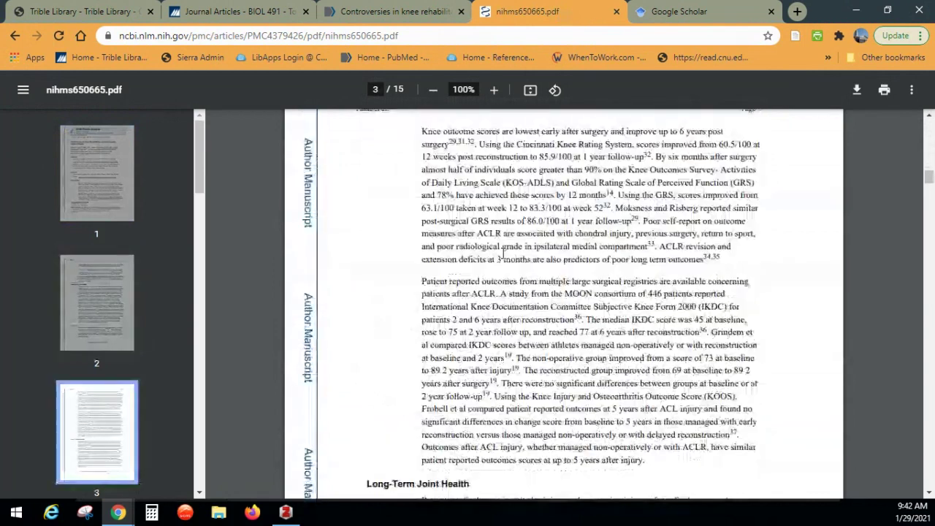
{"action": "scroll", "coordinate": [502, 252], "scroll_direction": "down", "scroll_amount": 6}
{"action": "scroll", "coordinate": [515, 260], "scroll_direction": "down", "scroll_amount": 4}
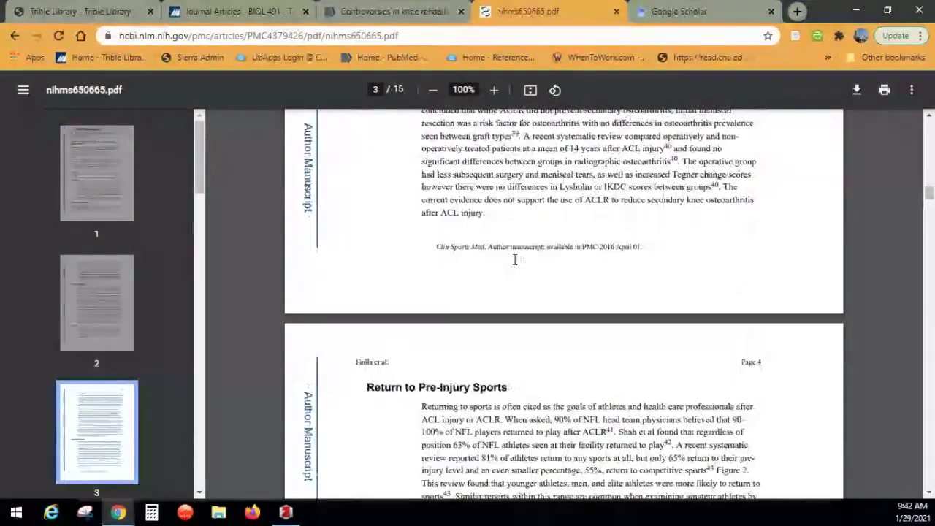
{"action": "scroll", "coordinate": [515, 259], "scroll_direction": "down", "scroll_amount": 10}
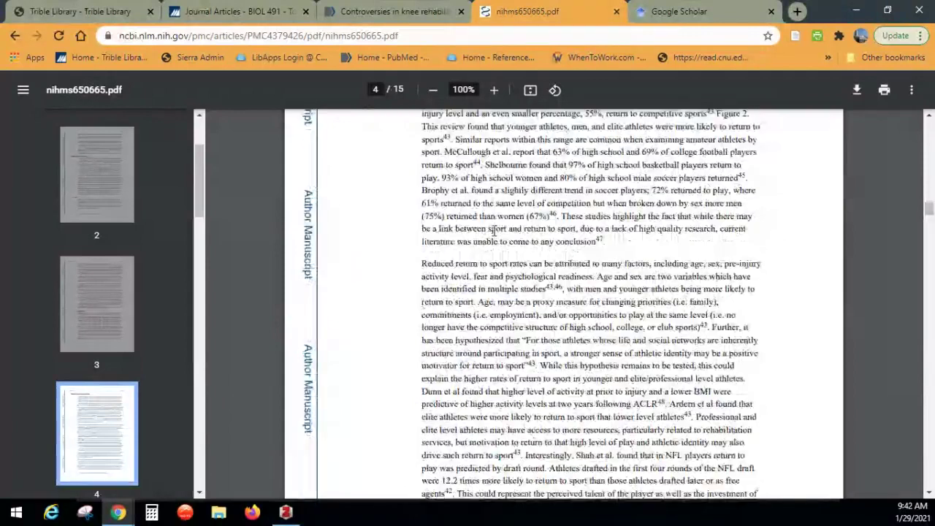
{"action": "scroll", "coordinate": [495, 233], "scroll_direction": "down", "scroll_amount": 20}
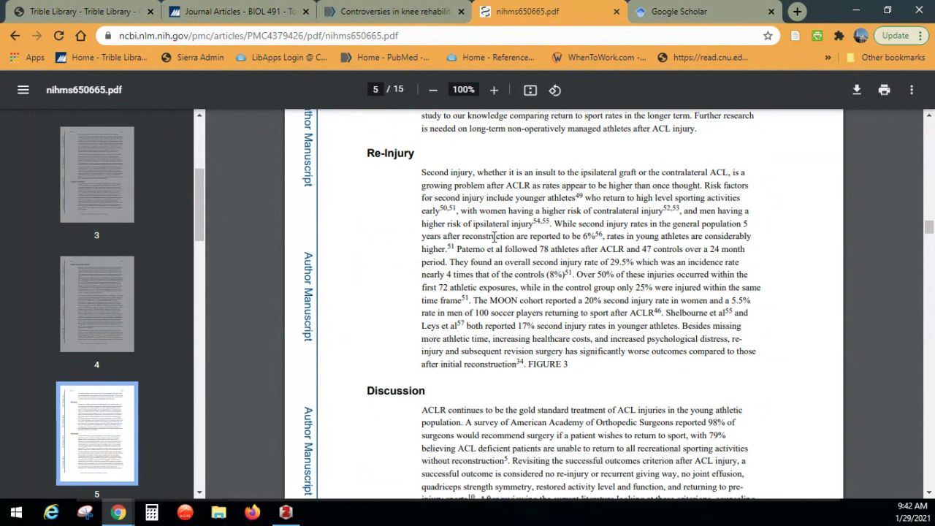
{"action": "scroll", "coordinate": [563, 304], "scroll_direction": "down", "scroll_amount": 10}
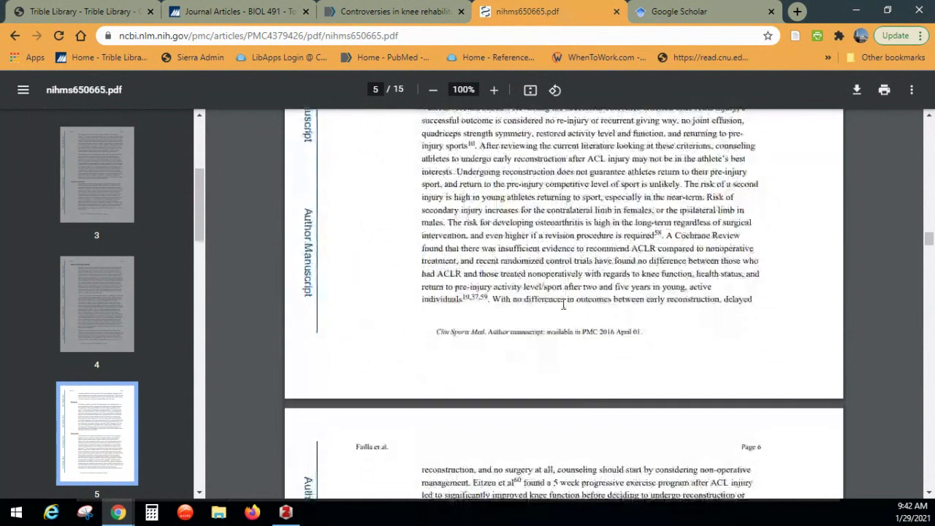
{"action": "scroll", "coordinate": [563, 303], "scroll_direction": "down", "scroll_amount": 8}
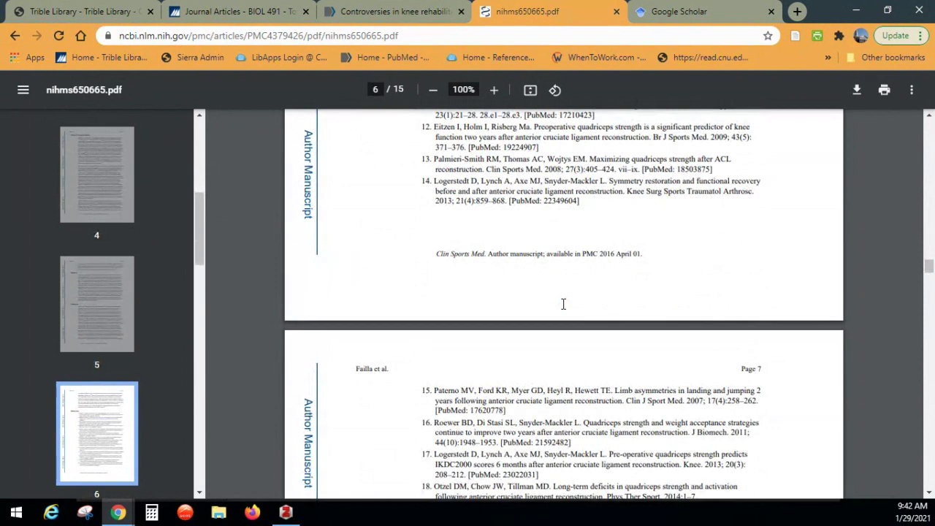
{"action": "scroll", "coordinate": [563, 303], "scroll_direction": "up", "scroll_amount": 10}
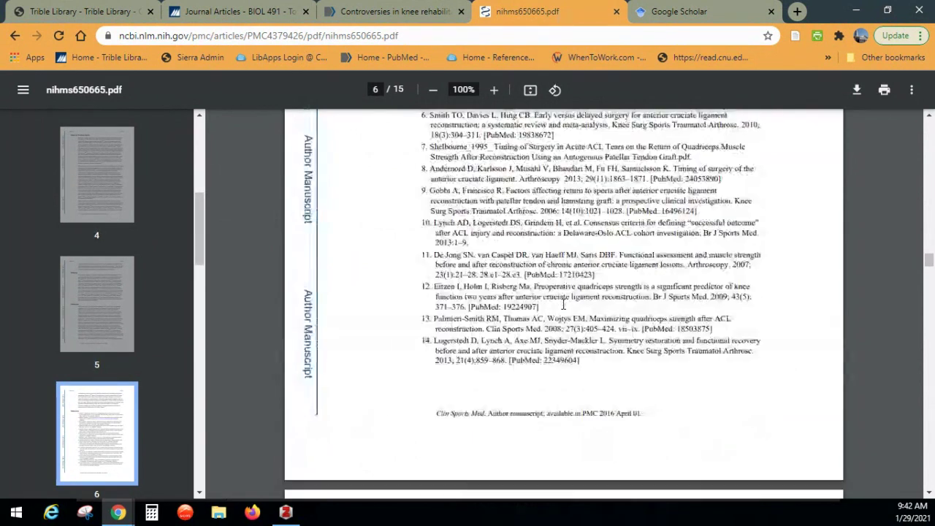
{"action": "scroll", "coordinate": [564, 303], "scroll_direction": "up", "scroll_amount": 20}
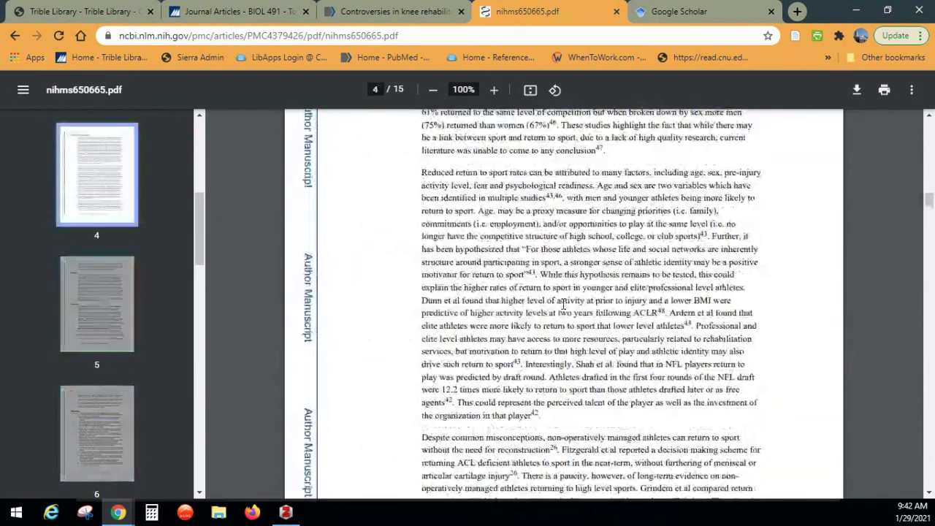
{"action": "scroll", "coordinate": [563, 304], "scroll_direction": "up", "scroll_amount": 10}
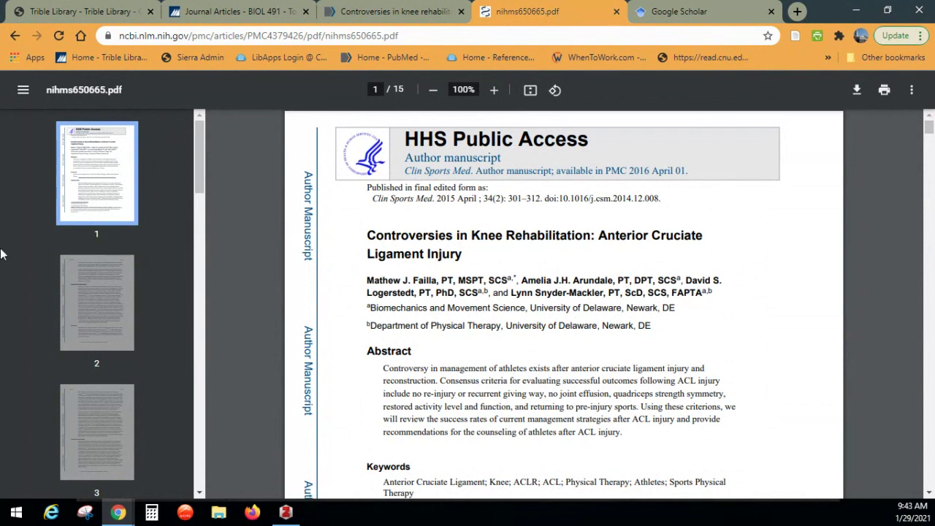
Close the PDF, return to the "acl surgery rehabilitation" results and open the clinical trial "Cross-education does not accelerate the rehabilitation of neuromuscular functions after ACL reconstruction"
{"action": "left_click", "coordinate": [615, 12]}
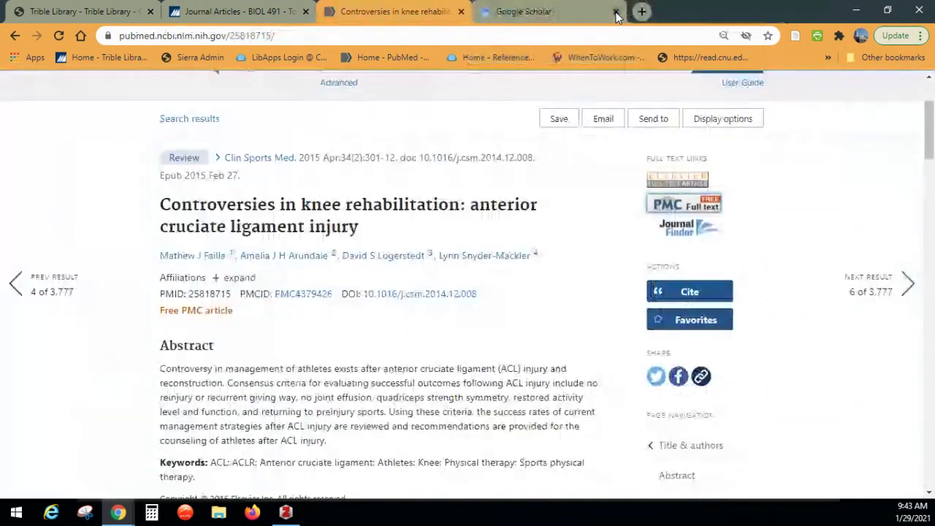
{"action": "left_click", "coordinate": [15, 36]}
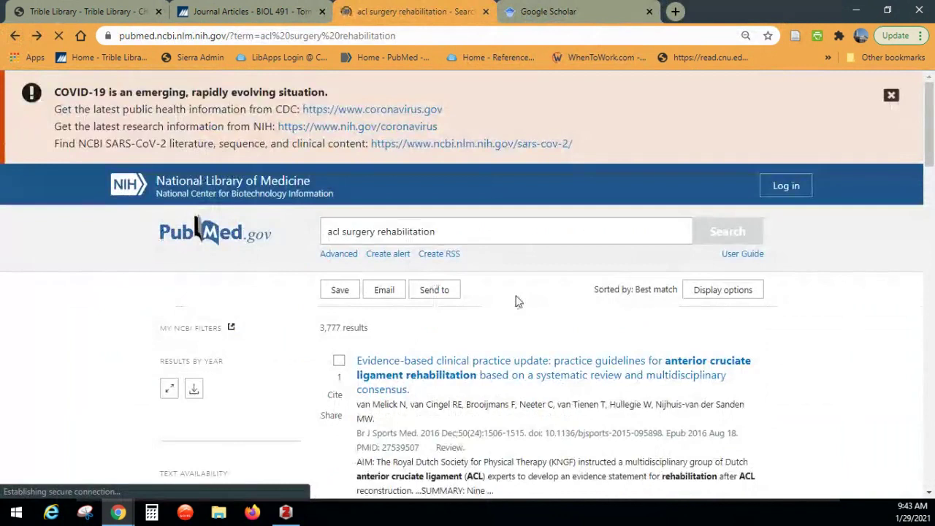
{"action": "scroll", "coordinate": [516, 301], "scroll_direction": "down", "scroll_amount": 6}
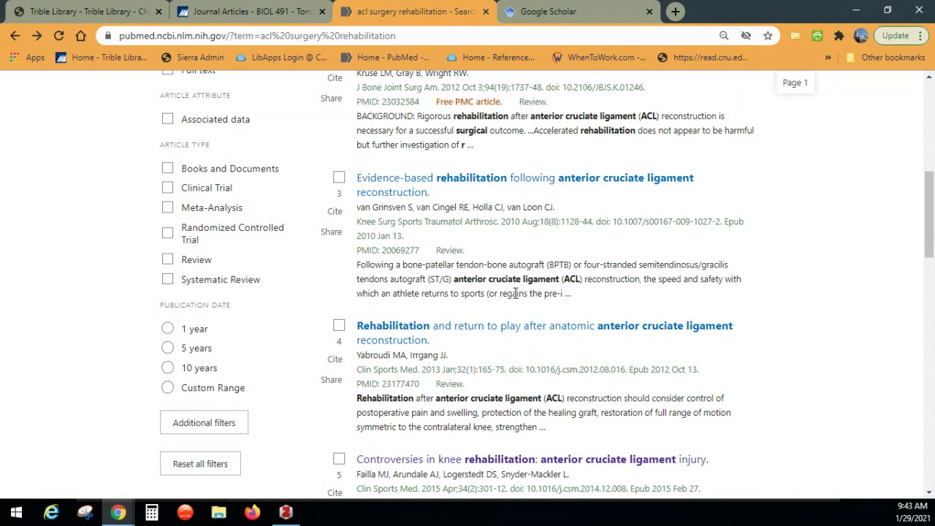
{"action": "scroll", "coordinate": [516, 293], "scroll_direction": "down", "scroll_amount": 1}
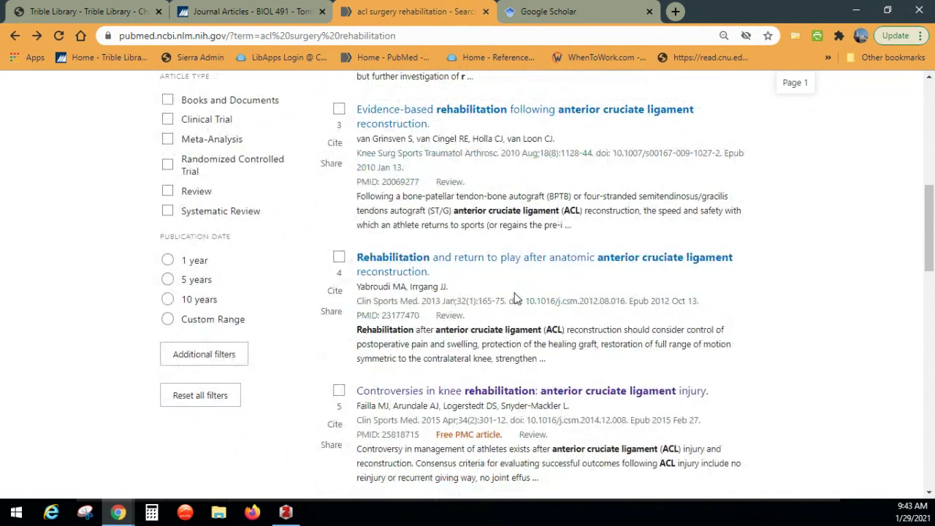
{"action": "scroll", "coordinate": [515, 296], "scroll_direction": "down", "scroll_amount": 1}
{"action": "scroll", "coordinate": [516, 296], "scroll_direction": "down", "scroll_amount": 1}
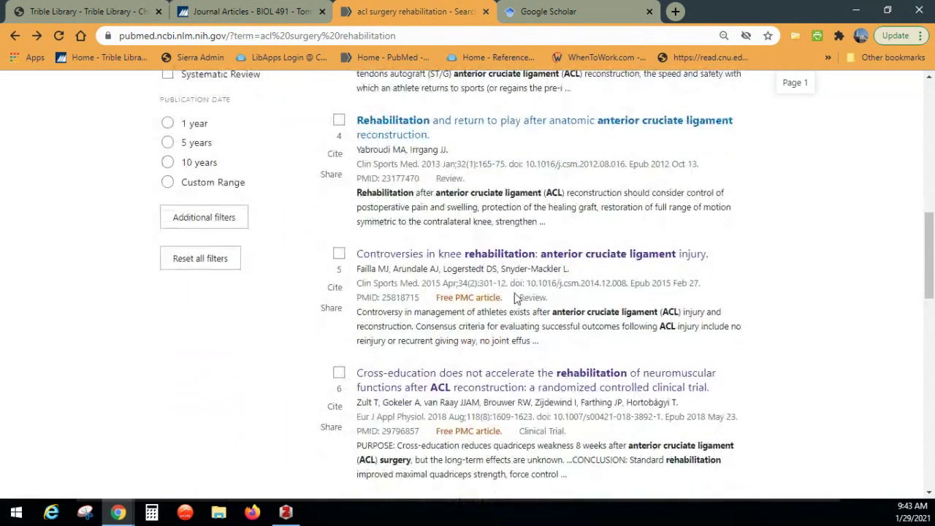
{"action": "scroll", "coordinate": [516, 296], "scroll_direction": "down", "scroll_amount": 1}
{"action": "scroll", "coordinate": [516, 296], "scroll_direction": "down", "scroll_amount": 1}
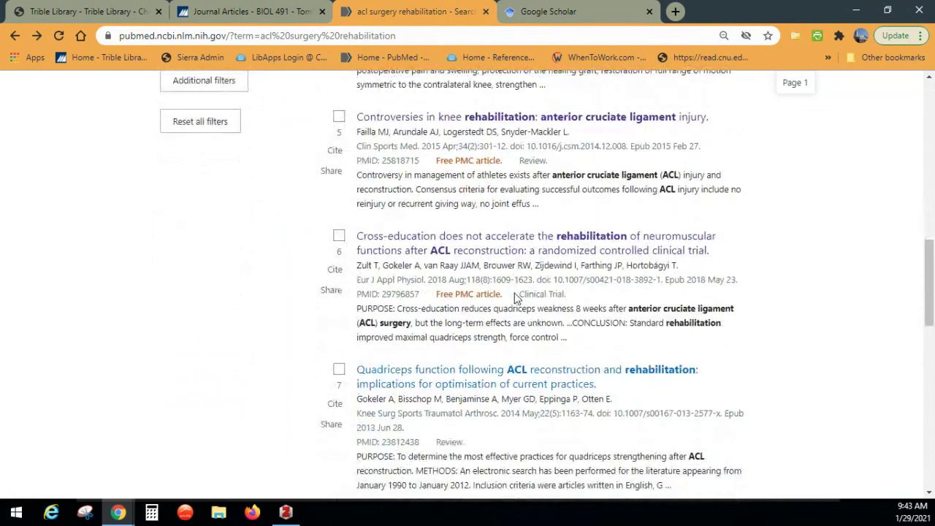
{"action": "scroll", "coordinate": [516, 296], "scroll_direction": "down", "scroll_amount": 1}
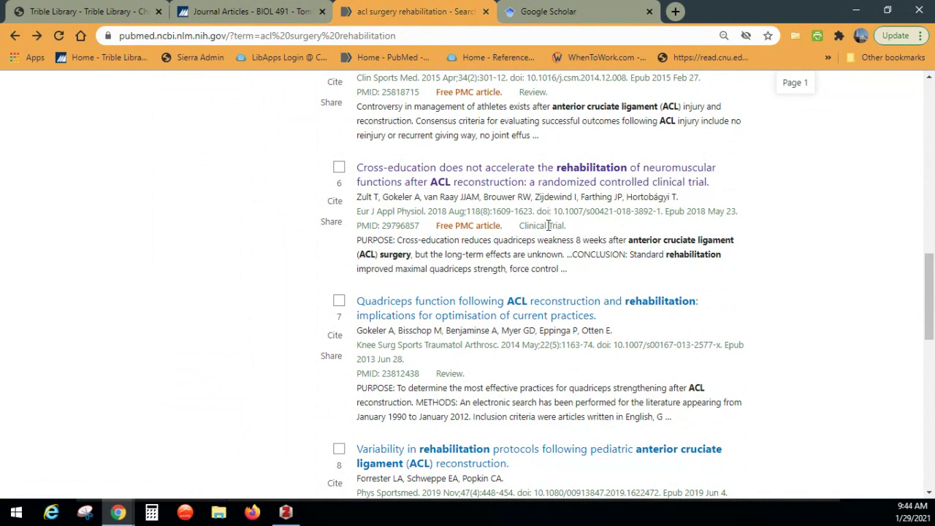
{"action": "left_click", "coordinate": [489, 173]}
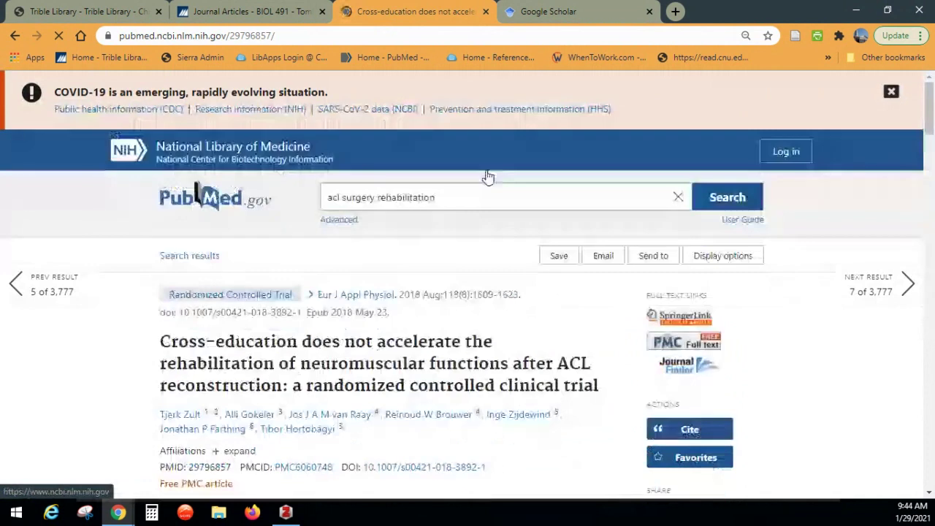
Examine the trial record's publication type and abstract, and display its free PMC full text as a PDF
{"action": "scroll", "coordinate": [559, 301], "scroll_direction": "down", "scroll_amount": 2}
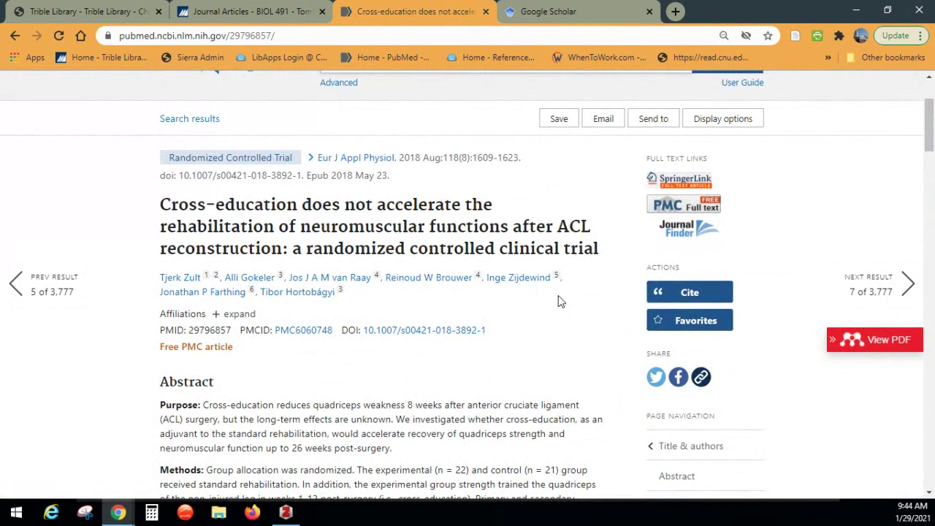
{"action": "scroll", "coordinate": [559, 301], "scroll_direction": "down", "scroll_amount": 2}
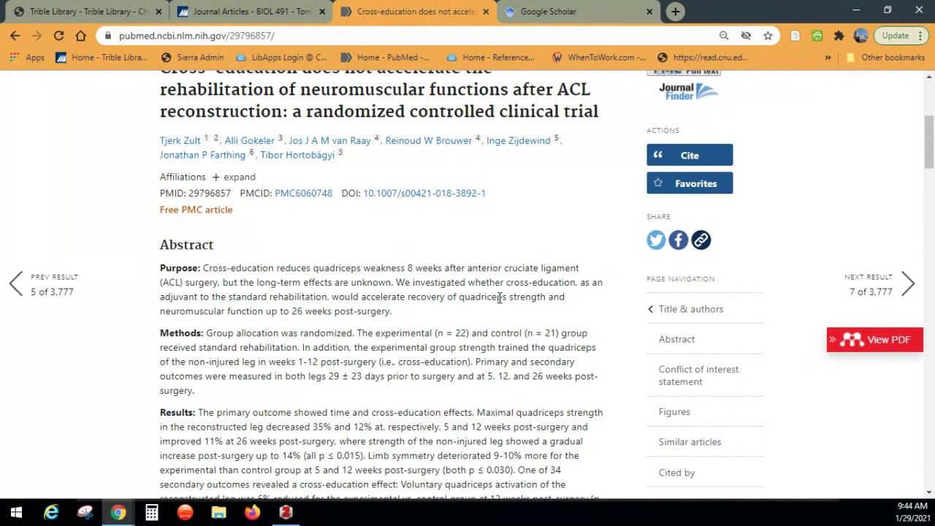
{"action": "scroll", "coordinate": [500, 297], "scroll_direction": "up", "scroll_amount": 1}
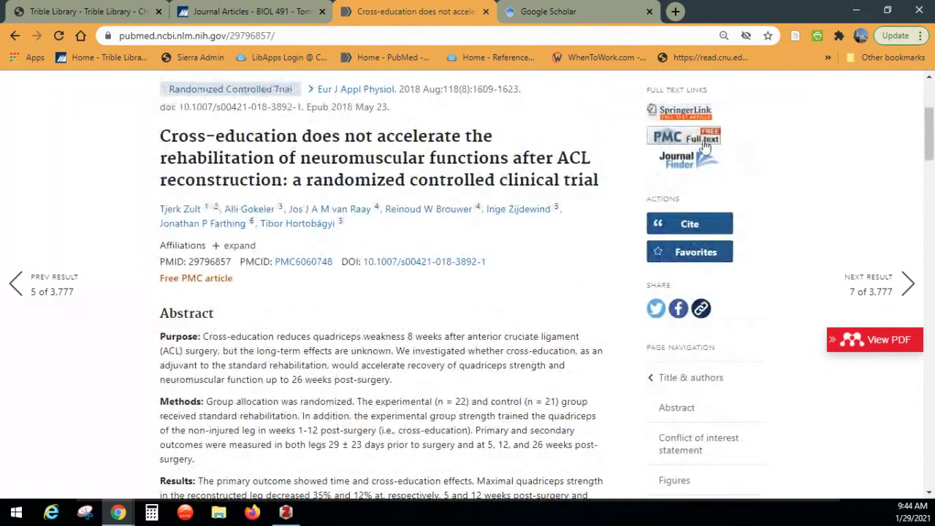
{"action": "left_click", "coordinate": [705, 143]}
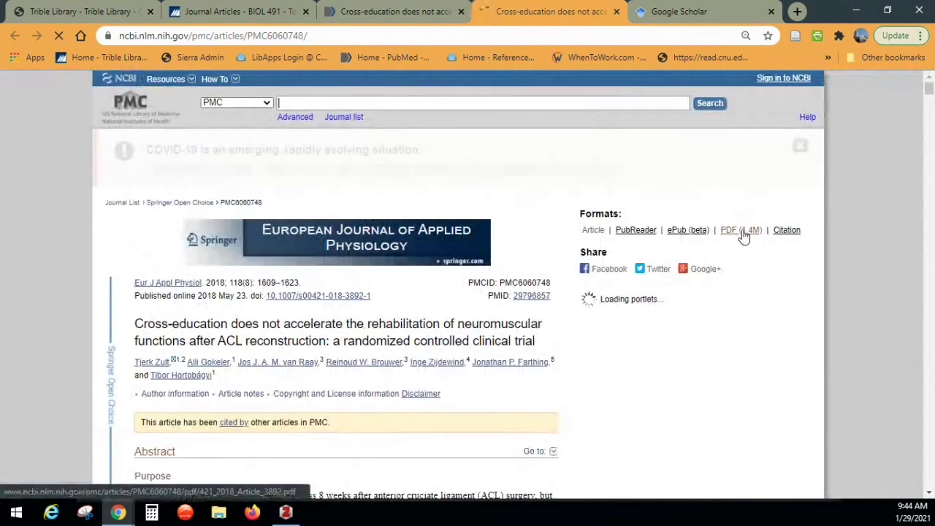
{"action": "left_click", "coordinate": [742, 230]}
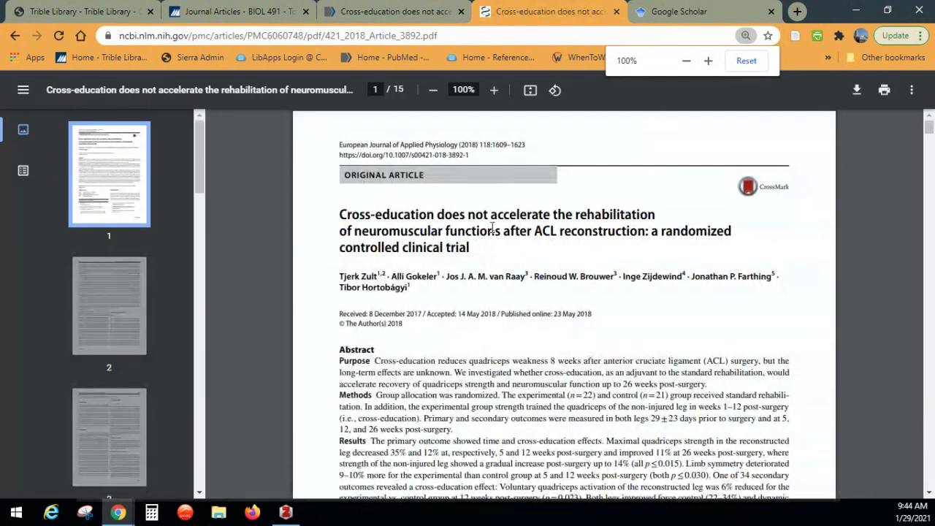
Examine the article type label, title, structured abstract, keywords and introduction on the cross-education PDF's first page
{"action": "scroll", "coordinate": [492, 229], "scroll_direction": "down", "scroll_amount": 1}
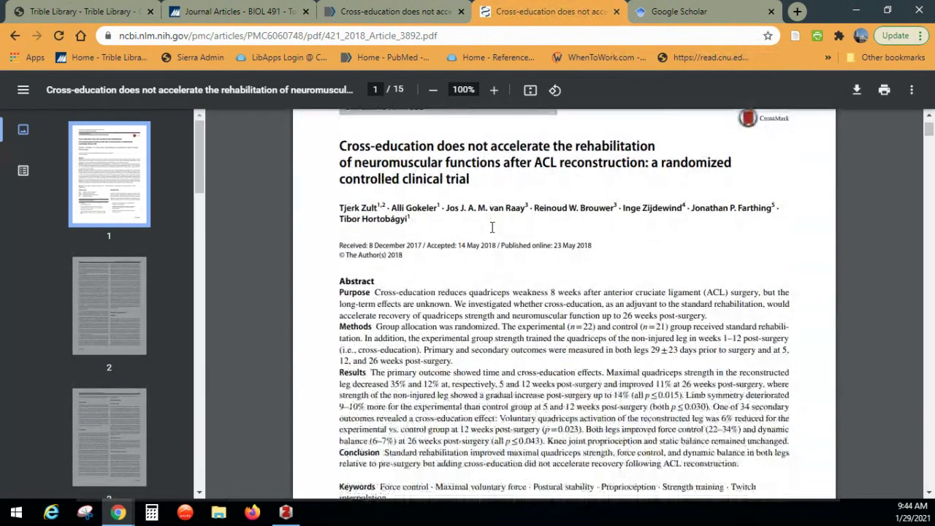
{"action": "scroll", "coordinate": [491, 229], "scroll_direction": "up", "scroll_amount": 1}
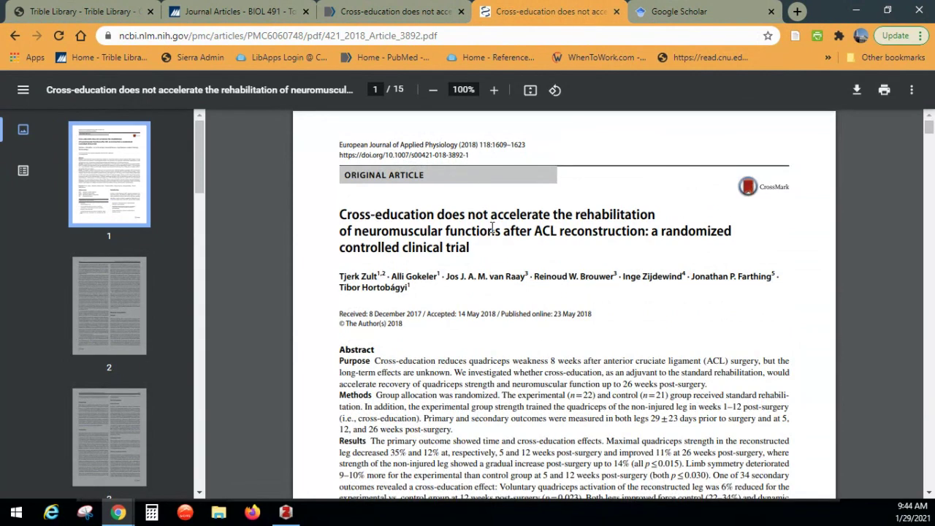
{"action": "scroll", "coordinate": [492, 229], "scroll_direction": "down", "scroll_amount": 1}
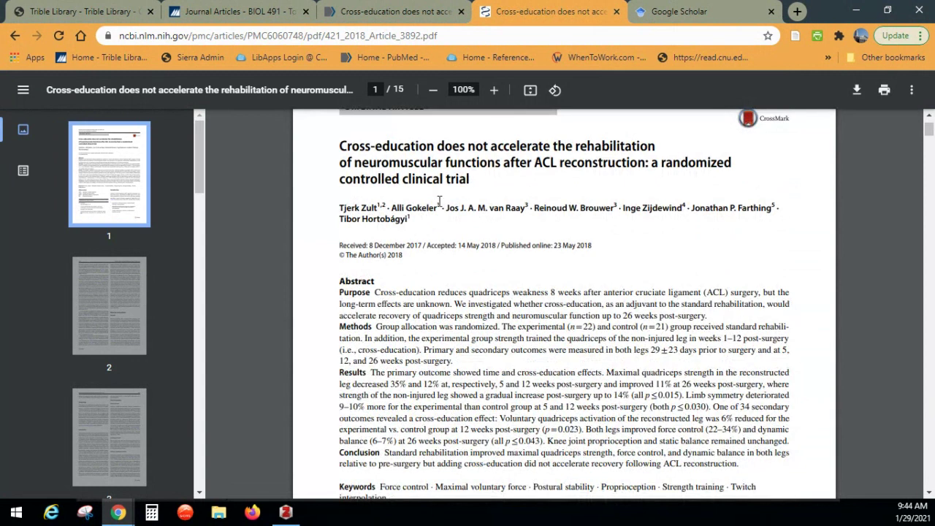
{"action": "scroll", "coordinate": [432, 198], "scroll_direction": "up", "scroll_amount": 1}
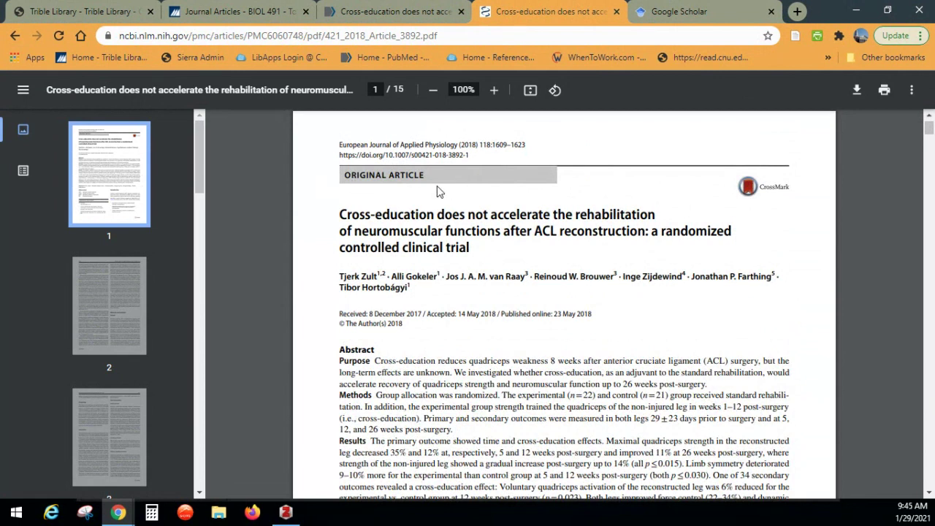
{"action": "scroll", "coordinate": [437, 191], "scroll_direction": "down", "scroll_amount": 3}
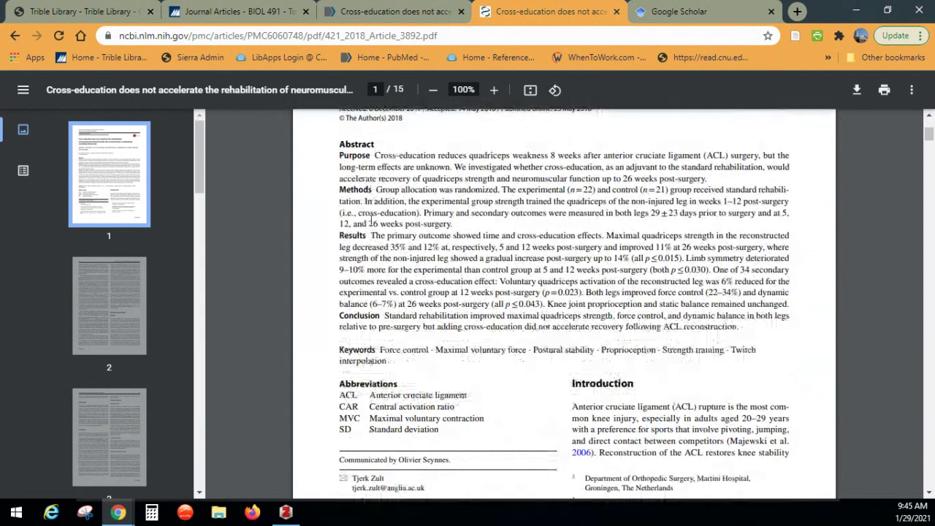
{"action": "scroll", "coordinate": [553, 252], "scroll_direction": "down", "scroll_amount": 1}
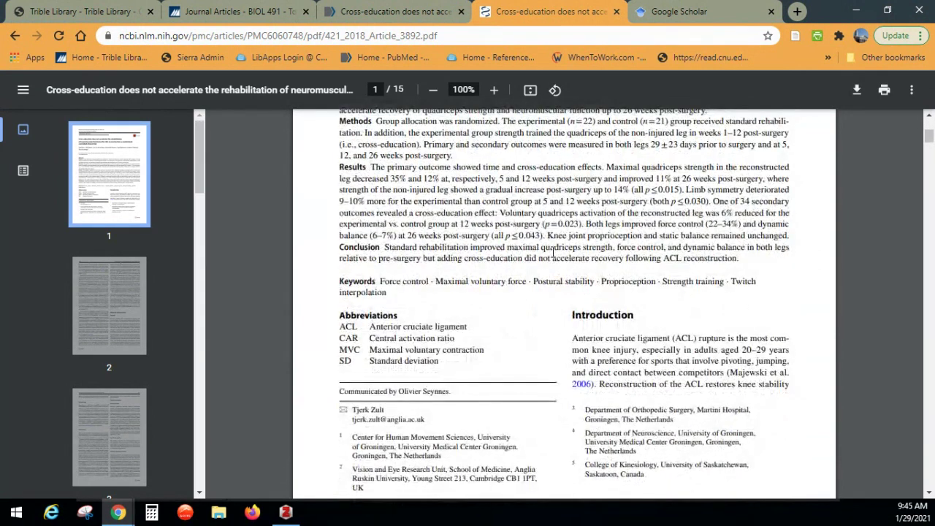
{"action": "scroll", "coordinate": [553, 252], "scroll_direction": "down", "scroll_amount": 2}
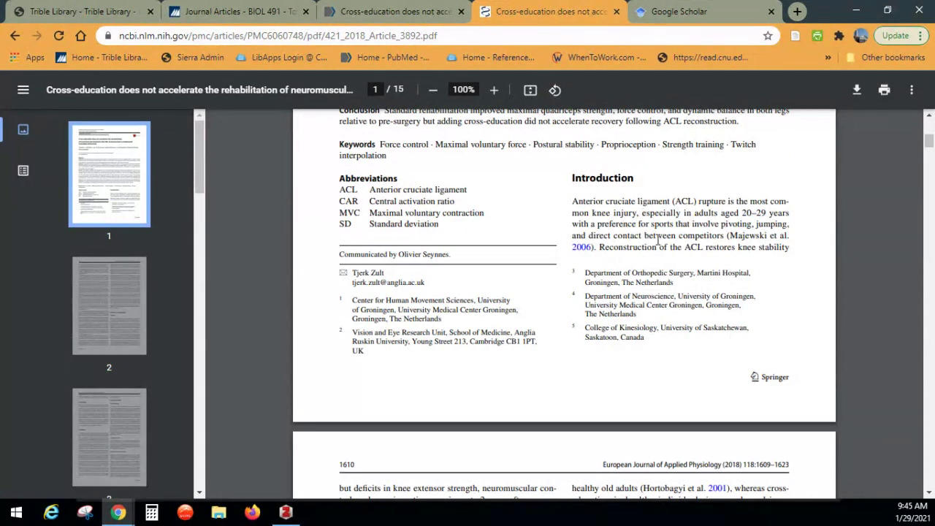
Examine the cross-education PDF's introduction and Materials and methods, including patients, study design, intervention and outcome measures
{"action": "scroll", "coordinate": [658, 241], "scroll_direction": "down", "scroll_amount": 5}
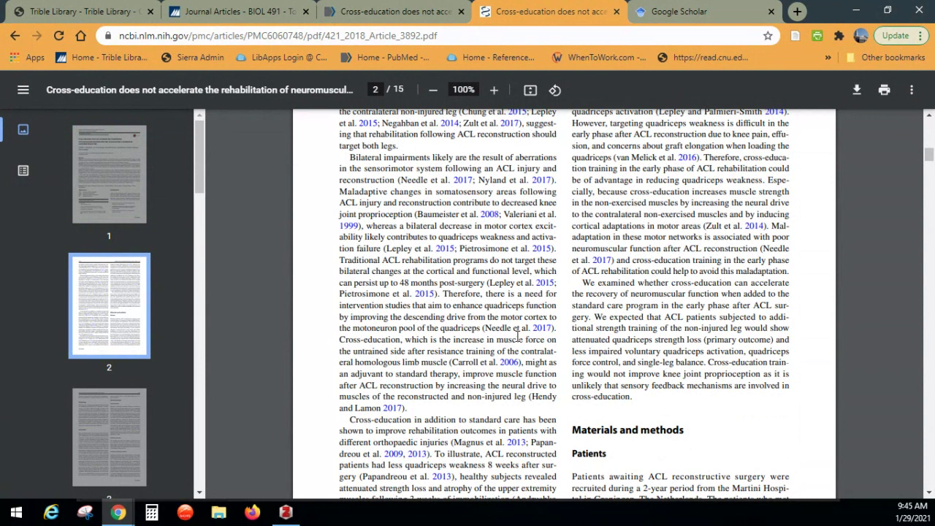
{"action": "scroll", "coordinate": [679, 358], "scroll_direction": "down", "scroll_amount": 4}
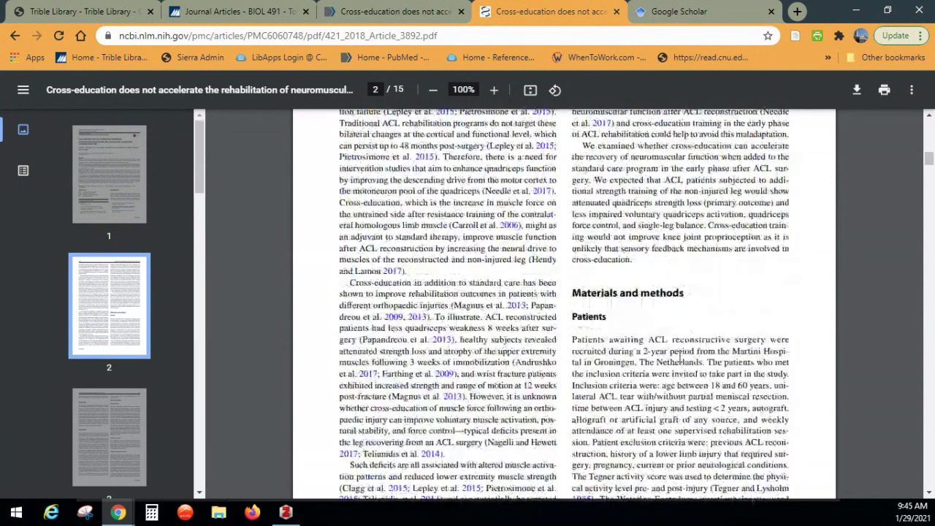
{"action": "scroll", "coordinate": [679, 358], "scroll_direction": "down", "scroll_amount": 1}
{"action": "scroll", "coordinate": [683, 332], "scroll_direction": "down", "scroll_amount": 12}
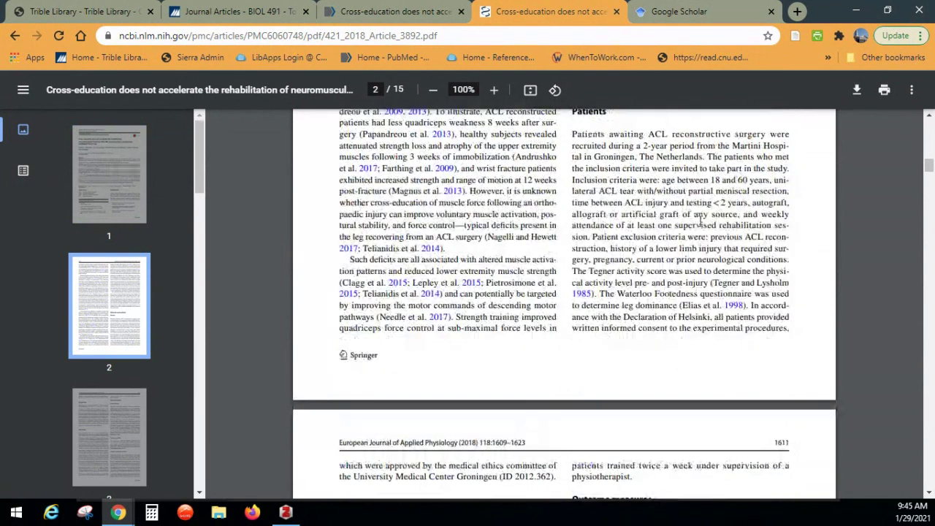
{"action": "scroll", "coordinate": [699, 221], "scroll_direction": "down", "scroll_amount": 3}
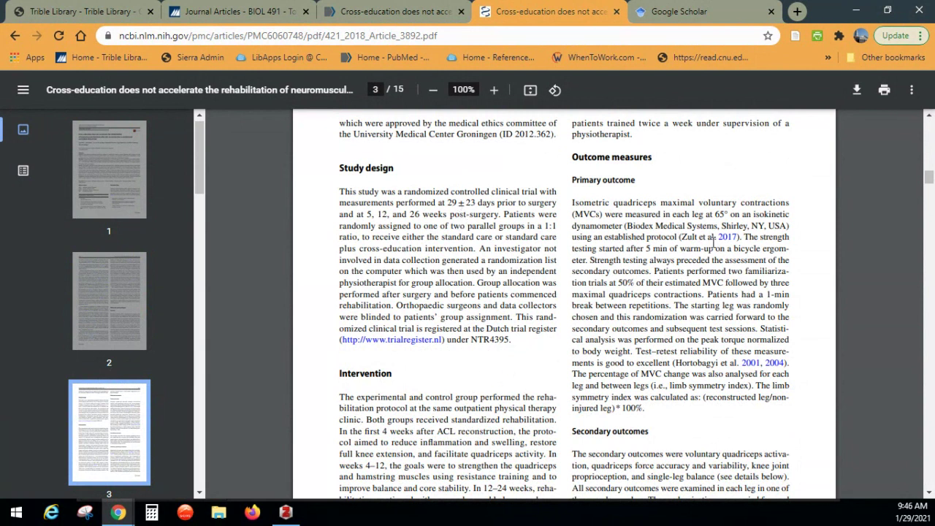
{"action": "scroll", "coordinate": [703, 227], "scroll_direction": "down", "scroll_amount": 2}
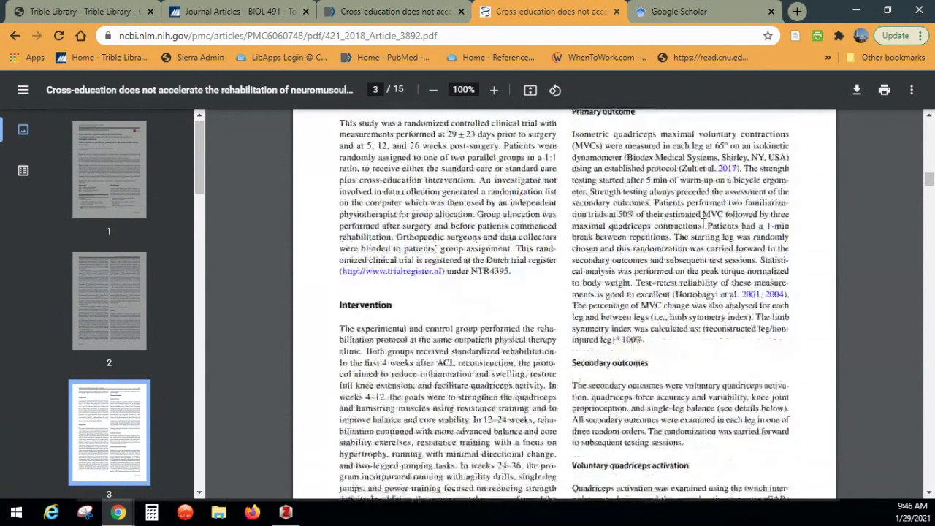
{"action": "scroll", "coordinate": [690, 204], "scroll_direction": "down", "scroll_amount": 2}
{"action": "scroll", "coordinate": [685, 186], "scroll_direction": "down", "scroll_amount": 10}
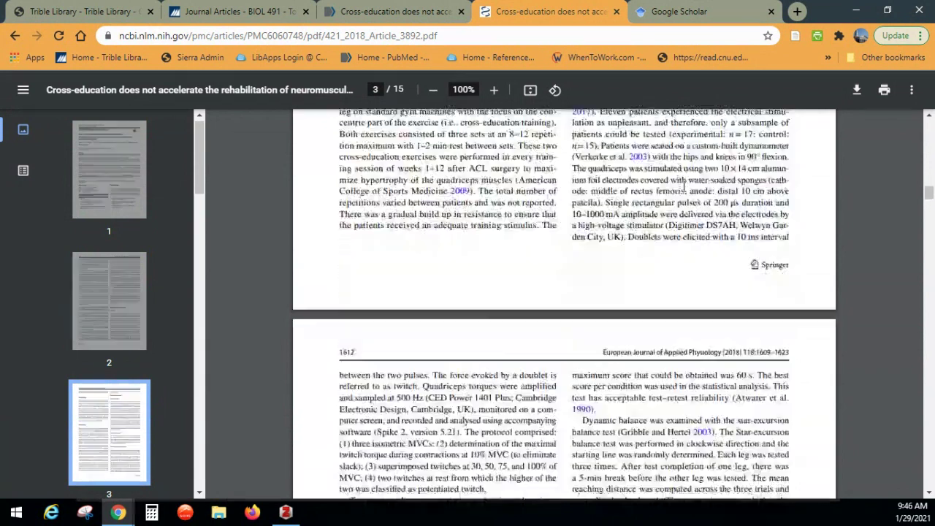
Look through the PDF's Results and Discussion pages, including the patient flow diagram, group characteristics table, graphs and data tables
{"action": "scroll", "coordinate": [684, 186], "scroll_direction": "down", "scroll_amount": 10}
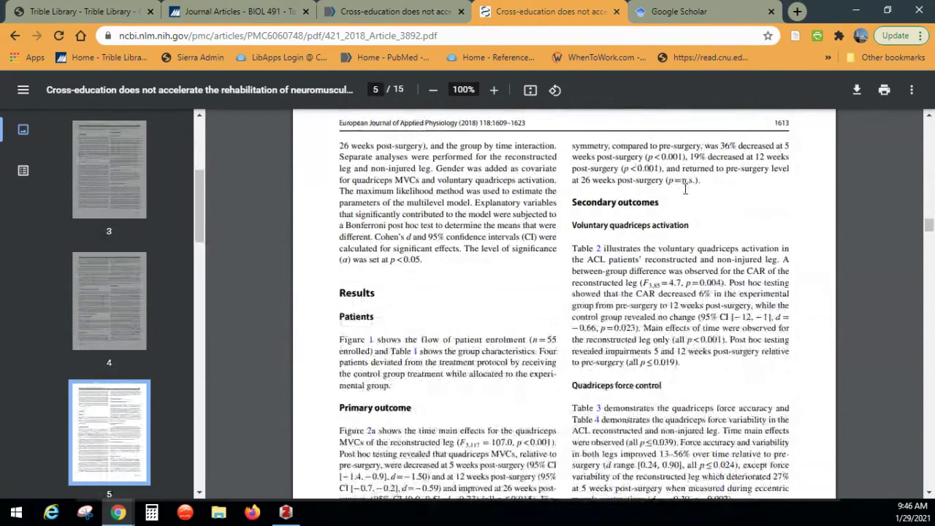
{"action": "scroll", "coordinate": [683, 186], "scroll_direction": "down", "scroll_amount": 2}
{"action": "scroll", "coordinate": [685, 191], "scroll_direction": "down", "scroll_amount": 1}
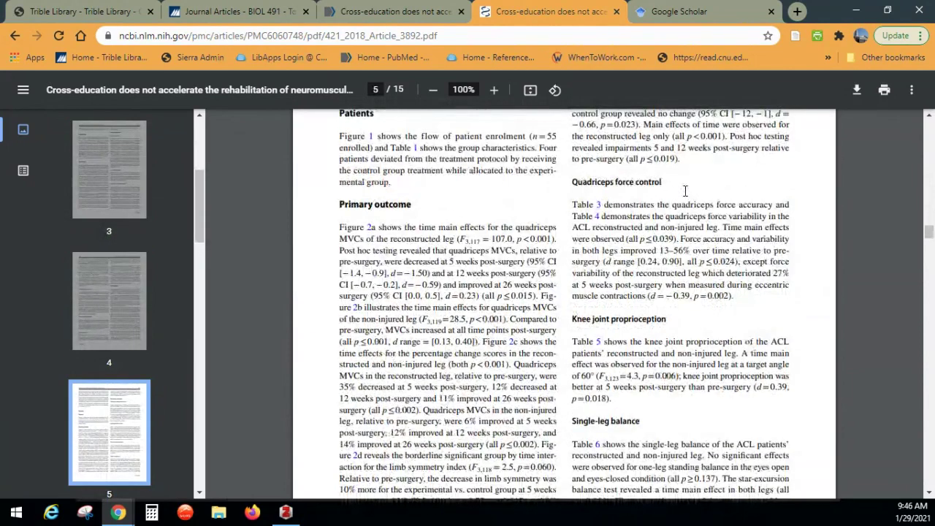
{"action": "scroll", "coordinate": [686, 190], "scroll_direction": "down", "scroll_amount": 6}
{"action": "scroll", "coordinate": [685, 191], "scroll_direction": "down", "scroll_amount": 9}
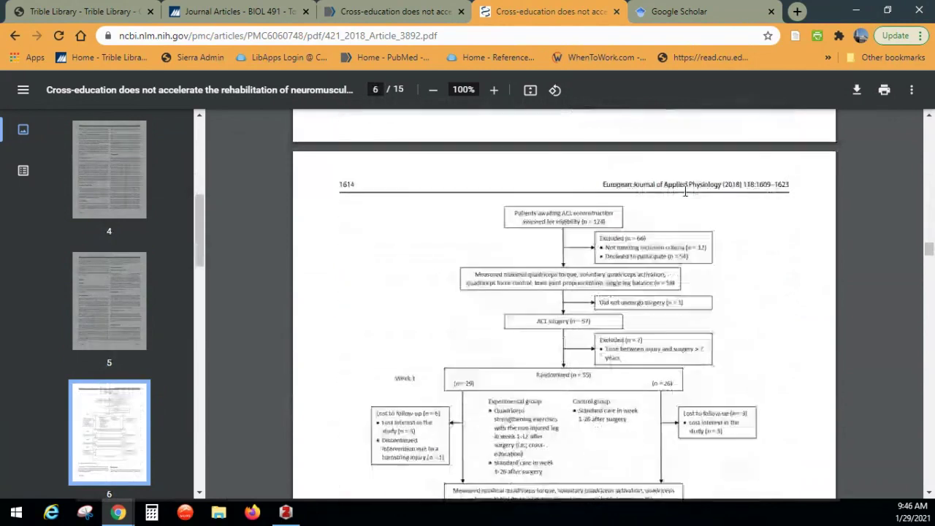
{"action": "scroll", "coordinate": [685, 192], "scroll_direction": "down", "scroll_amount": 11}
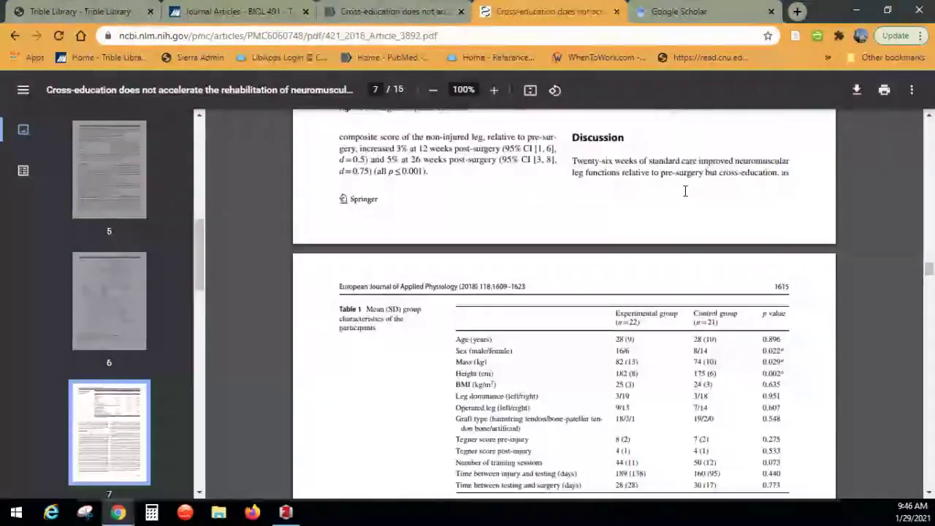
{"action": "scroll", "coordinate": [685, 192], "scroll_direction": "down", "scroll_amount": 11}
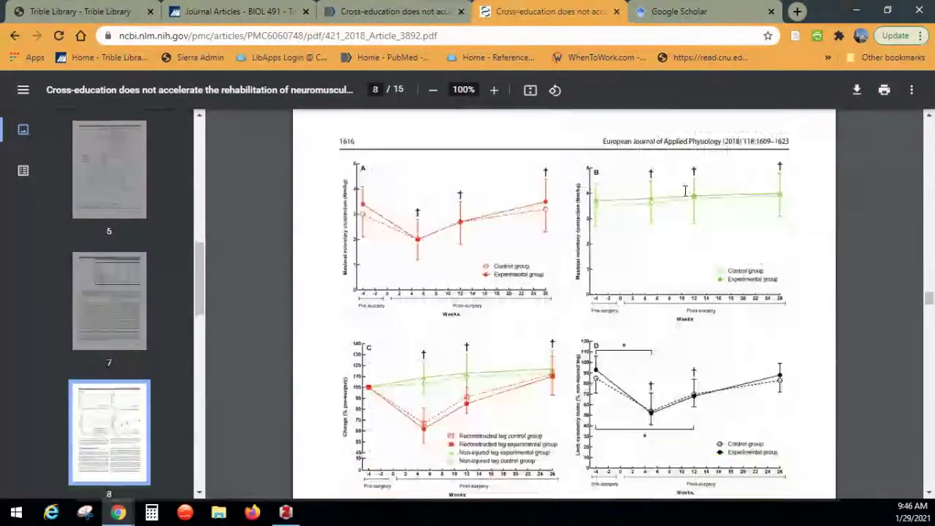
{"action": "scroll", "coordinate": [685, 191], "scroll_direction": "down", "scroll_amount": 5}
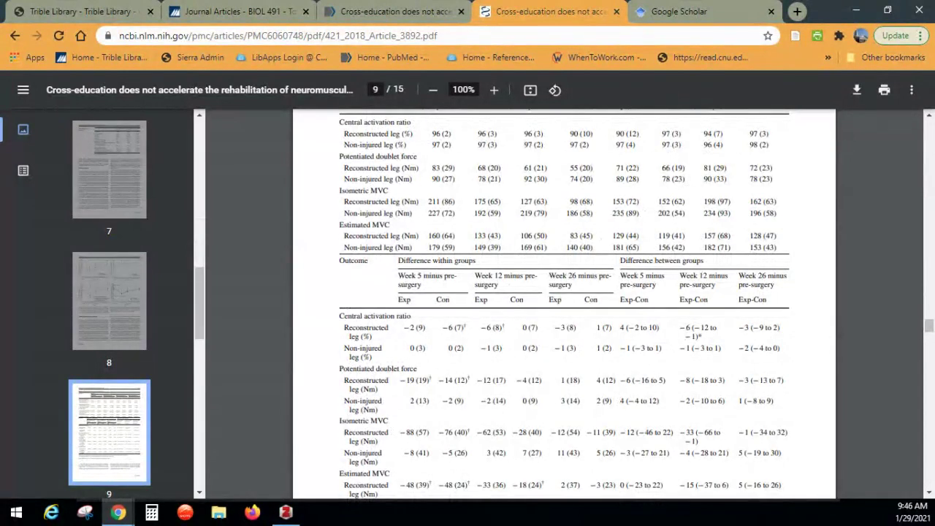
Close the PDF and examine the PubMed record's structured abstract, conflict of interest statement and figures
{"action": "left_click", "coordinate": [617, 12]}
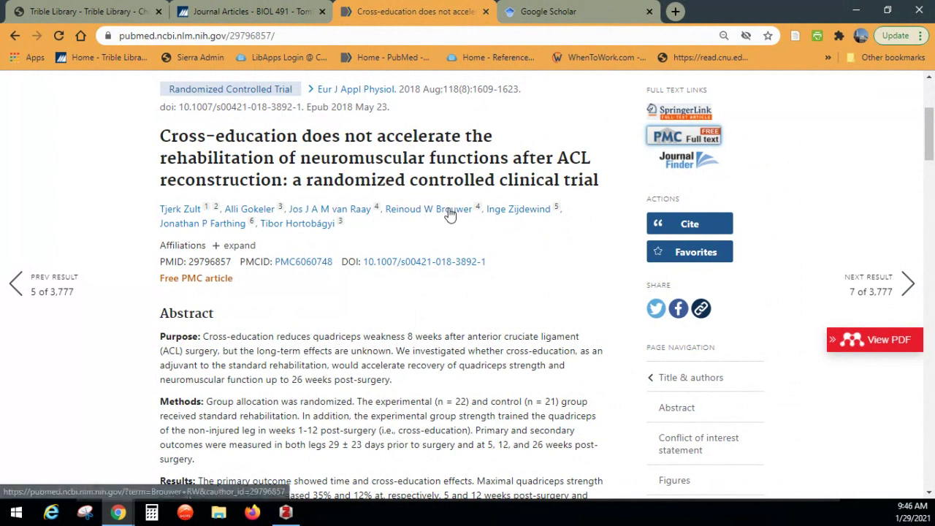
{"action": "scroll", "coordinate": [448, 209], "scroll_direction": "down", "scroll_amount": 2}
{"action": "scroll", "coordinate": [450, 208], "scroll_direction": "down", "scroll_amount": 4}
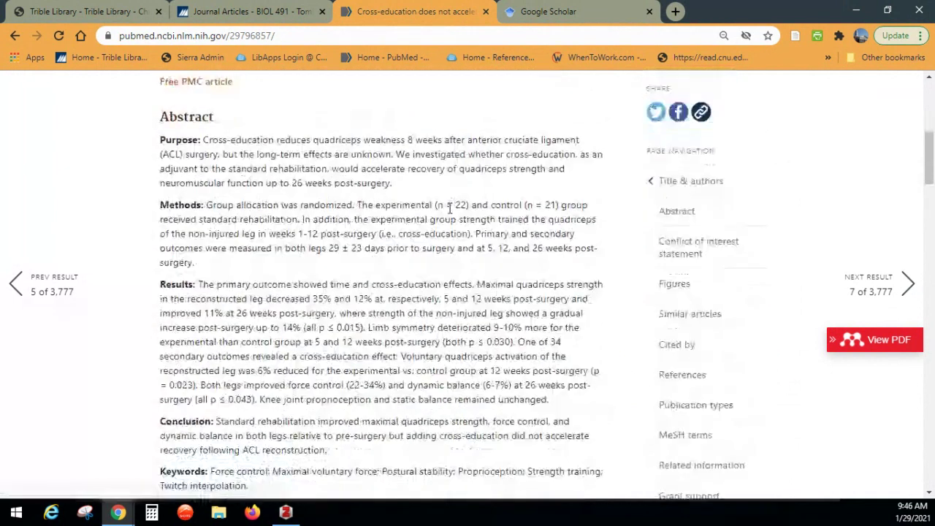
{"action": "scroll", "coordinate": [405, 190], "scroll_direction": "down", "scroll_amount": 1}
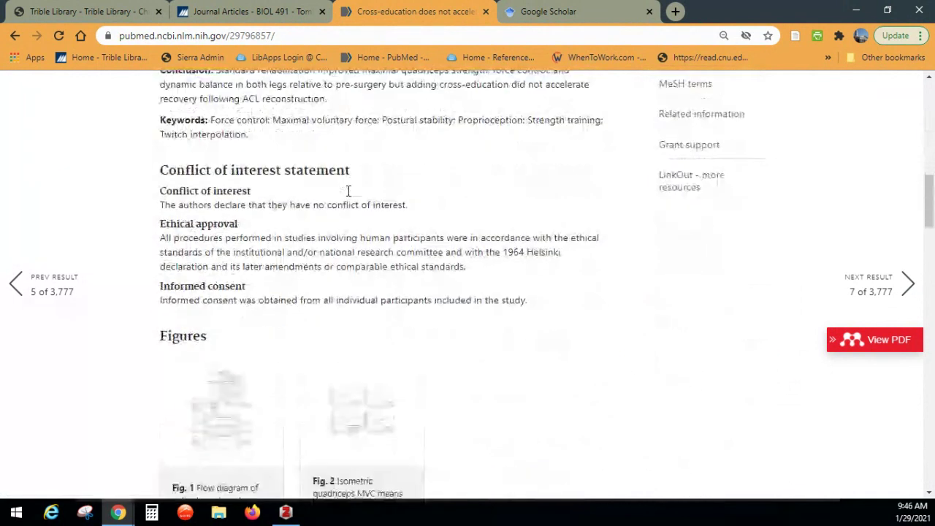
{"action": "scroll", "coordinate": [417, 217], "scroll_direction": "down", "scroll_amount": 1}
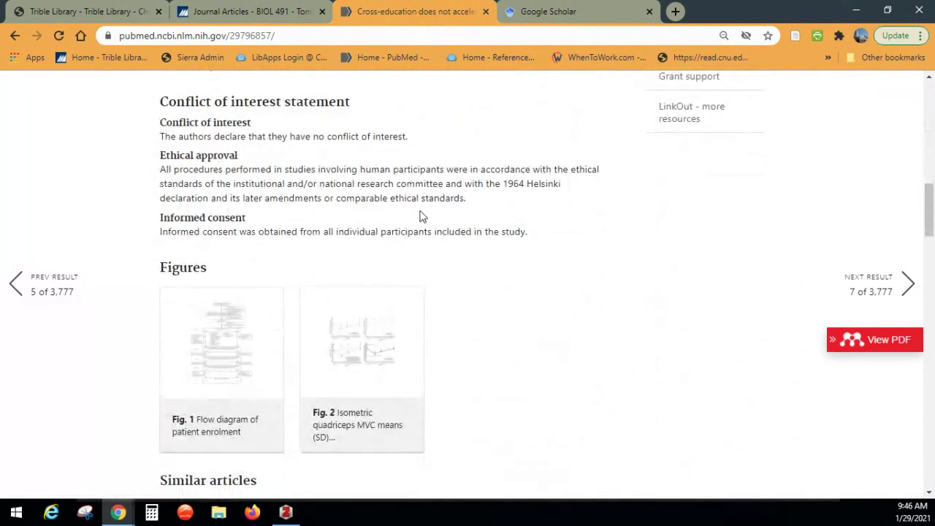
{"action": "scroll", "coordinate": [420, 216], "scroll_direction": "down", "scroll_amount": 1}
{"action": "scroll", "coordinate": [420, 216], "scroll_direction": "up", "scroll_amount": 1}
{"action": "scroll", "coordinate": [420, 216], "scroll_direction": "down", "scroll_amount": 1}
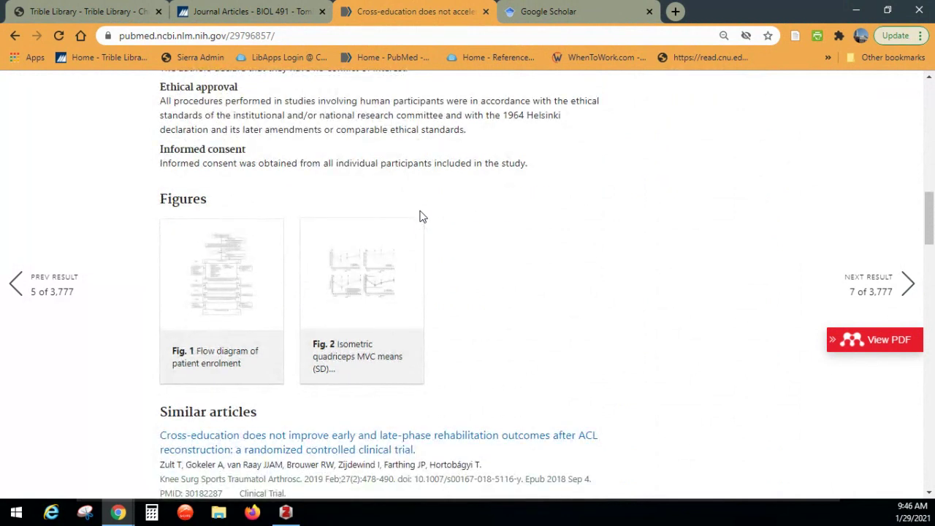
Review the record's similar articles and the articles that cite it
{"action": "scroll", "coordinate": [420, 217], "scroll_direction": "down", "scroll_amount": 2}
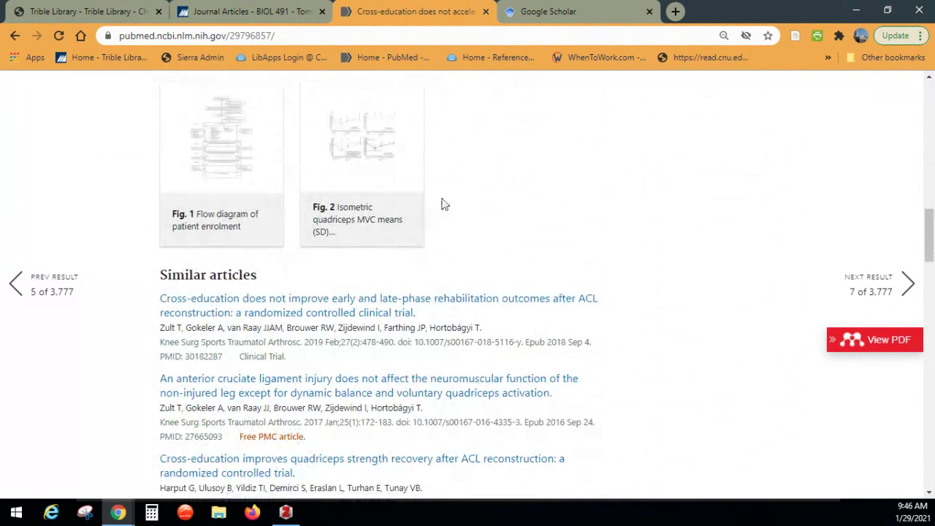
{"action": "scroll", "coordinate": [458, 201], "scroll_direction": "down", "scroll_amount": 1}
{"action": "scroll", "coordinate": [459, 205], "scroll_direction": "down", "scroll_amount": 1}
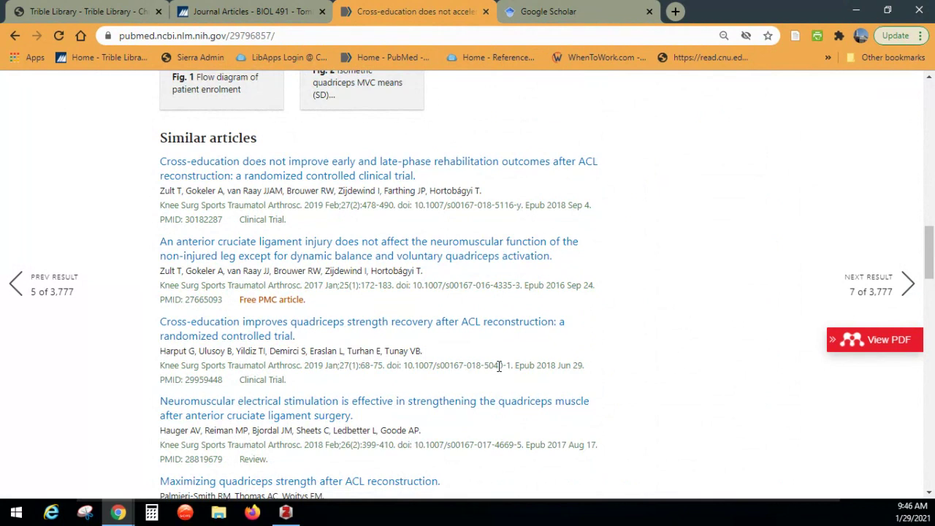
{"action": "scroll", "coordinate": [493, 371], "scroll_direction": "down", "scroll_amount": 1}
{"action": "scroll", "coordinate": [501, 372], "scroll_direction": "down", "scroll_amount": 2}
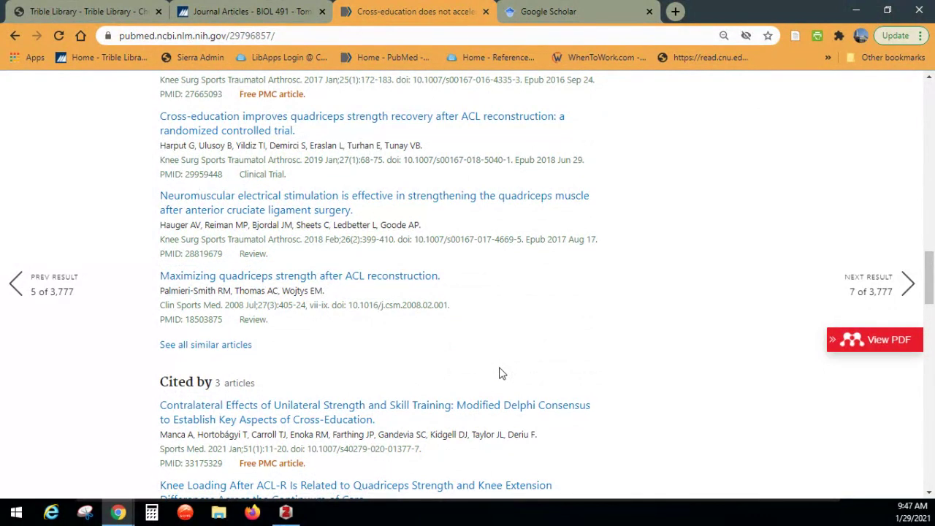
{"action": "scroll", "coordinate": [504, 330], "scroll_direction": "down", "scroll_amount": 2}
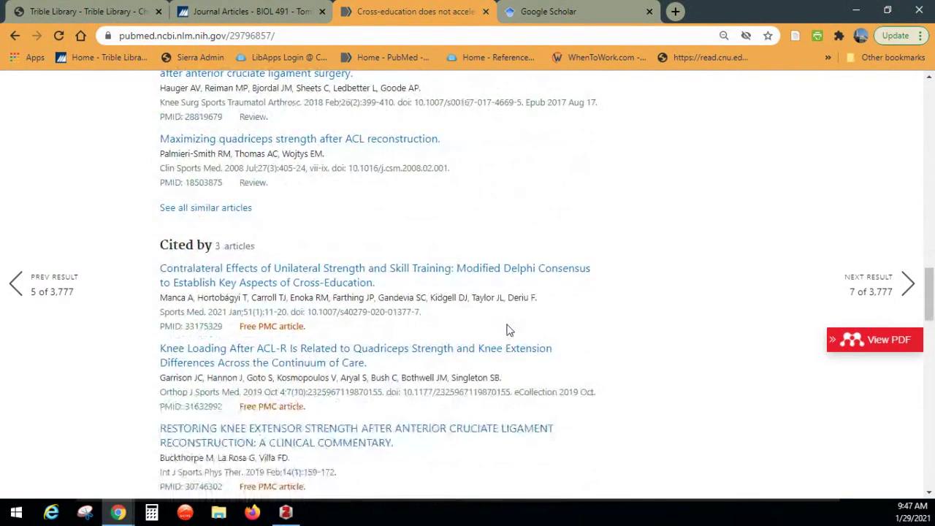
{"action": "scroll", "coordinate": [509, 330], "scroll_direction": "down", "scroll_amount": 1}
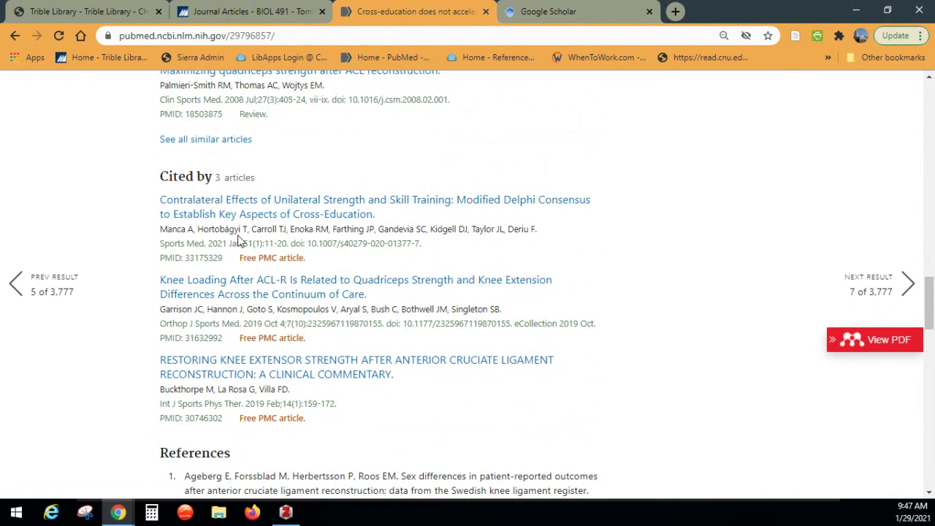
Copy the cross-education trial's full title from its PubMed record and search for it in Google Scholar
{"action": "scroll", "coordinate": [265, 241], "scroll_direction": "up", "scroll_amount": 6}
{"action": "scroll", "coordinate": [299, 248], "scroll_direction": "up", "scroll_amount": 20}
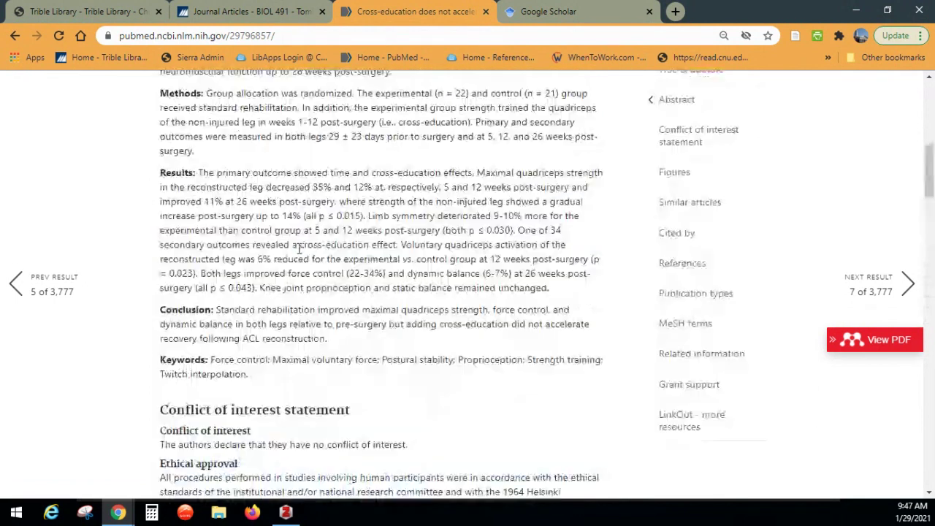
{"action": "scroll", "coordinate": [298, 252], "scroll_direction": "down", "scroll_amount": 1}
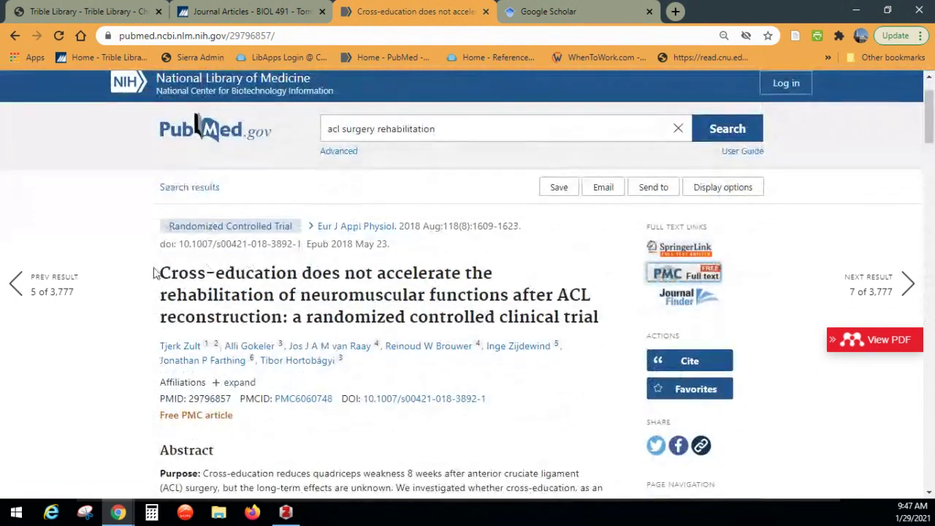
{"action": "left_click_drag", "start_coordinate": [159, 274], "coordinate": [599, 318]}
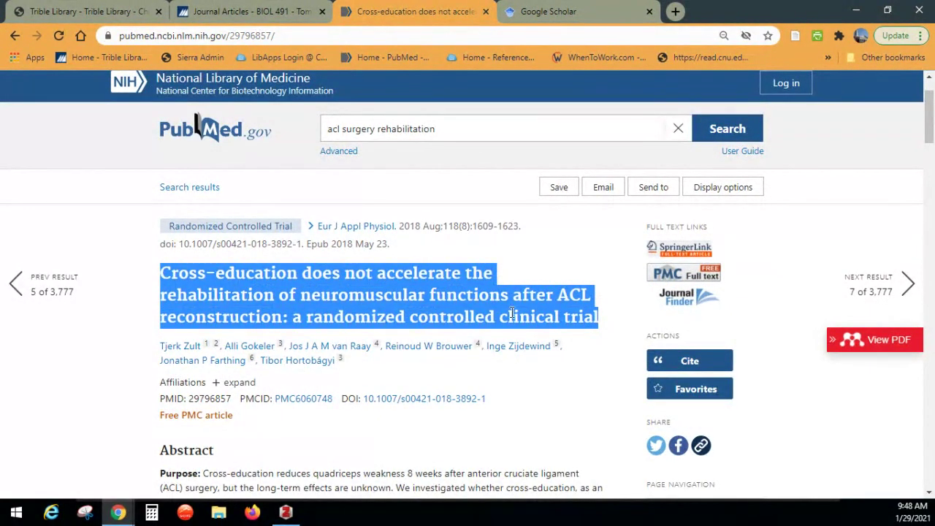
{"action": "left_click", "coordinate": [589, 16]}
{"action": "left_click", "coordinate": [401, 217]}
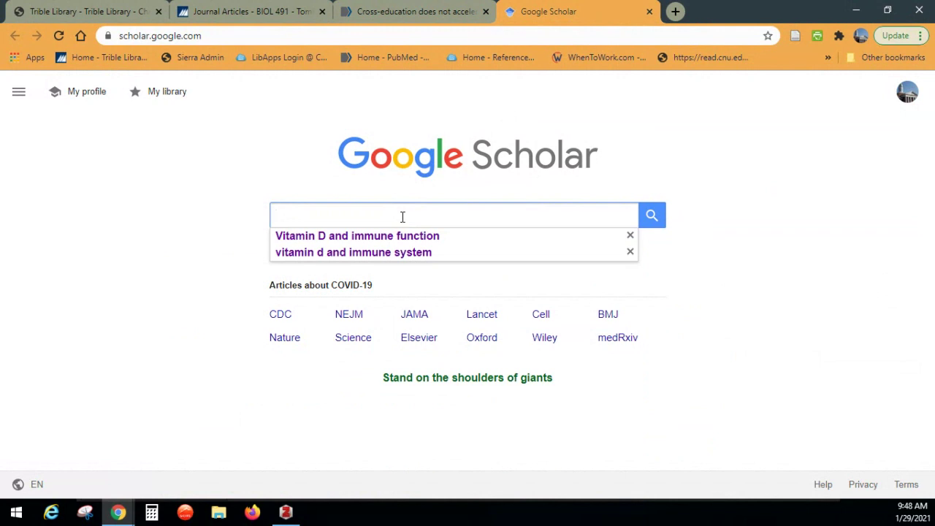
{"action": "key", "text": "ctrl+v"}
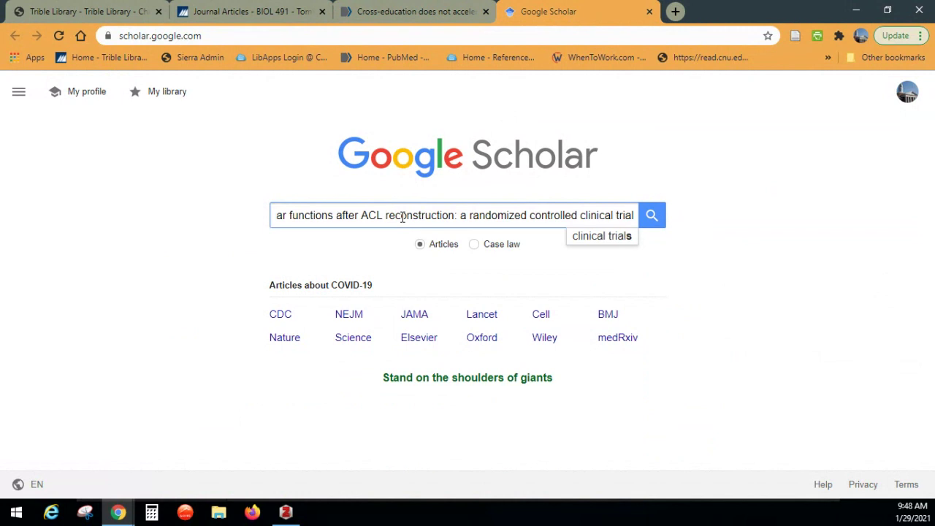
{"action": "left_click", "coordinate": [652, 216]}
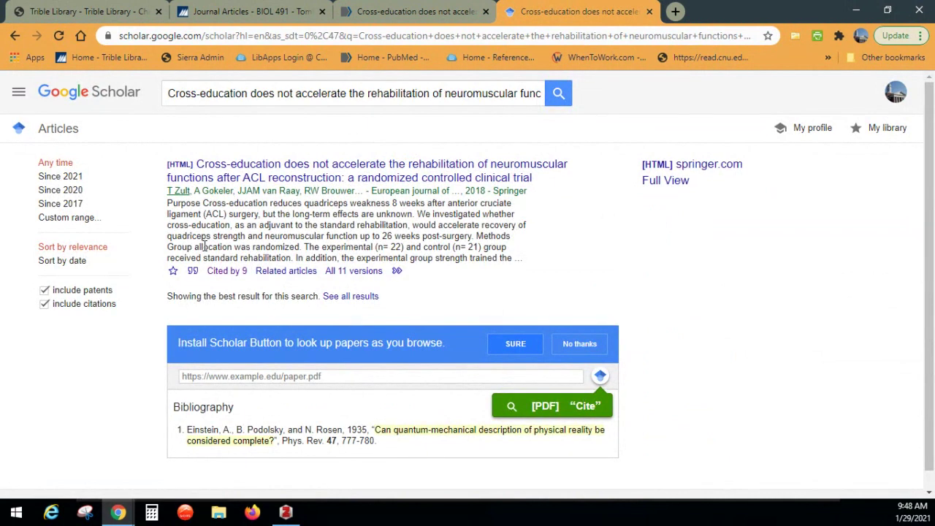
Display the list of articles citing the cross-education trial in Google Scholar and look over the entries
{"action": "left_click", "coordinate": [232, 272]}
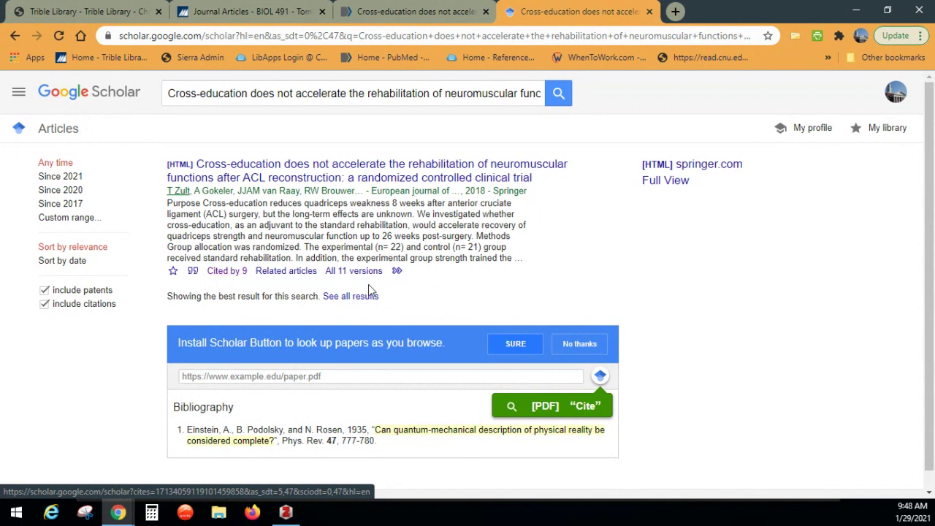
{"action": "scroll", "coordinate": [439, 263], "scroll_direction": "down", "scroll_amount": 1}
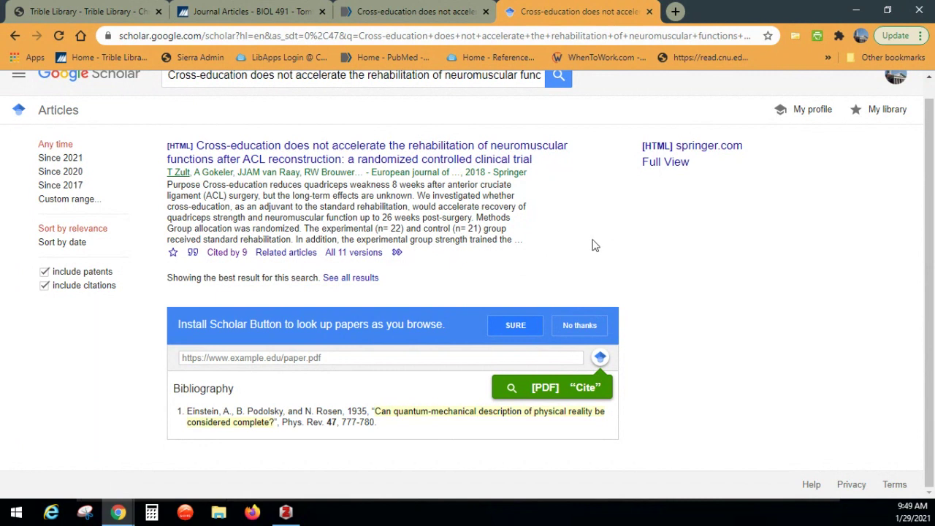
{"action": "left_click", "coordinate": [226, 252]}
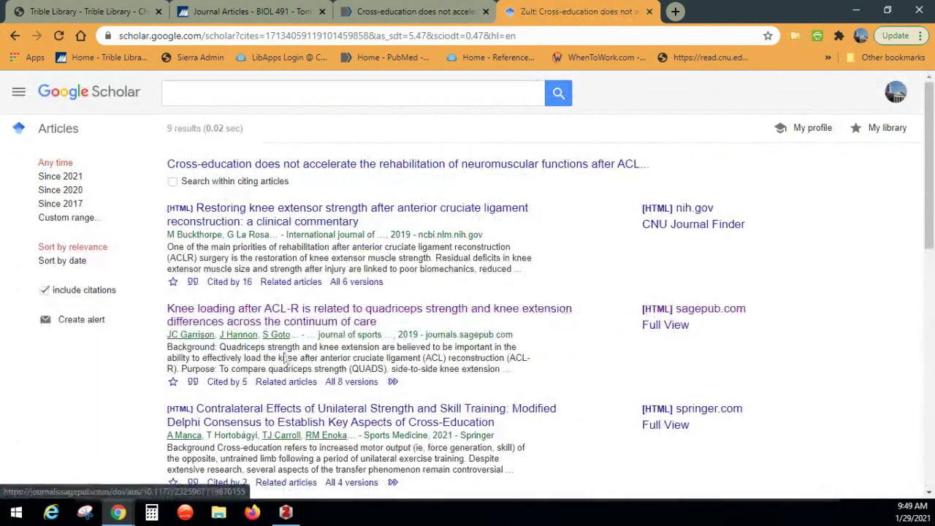
{"action": "scroll", "coordinate": [553, 323], "scroll_direction": "down", "scroll_amount": 1}
{"action": "scroll", "coordinate": [553, 324], "scroll_direction": "up", "scroll_amount": 1}
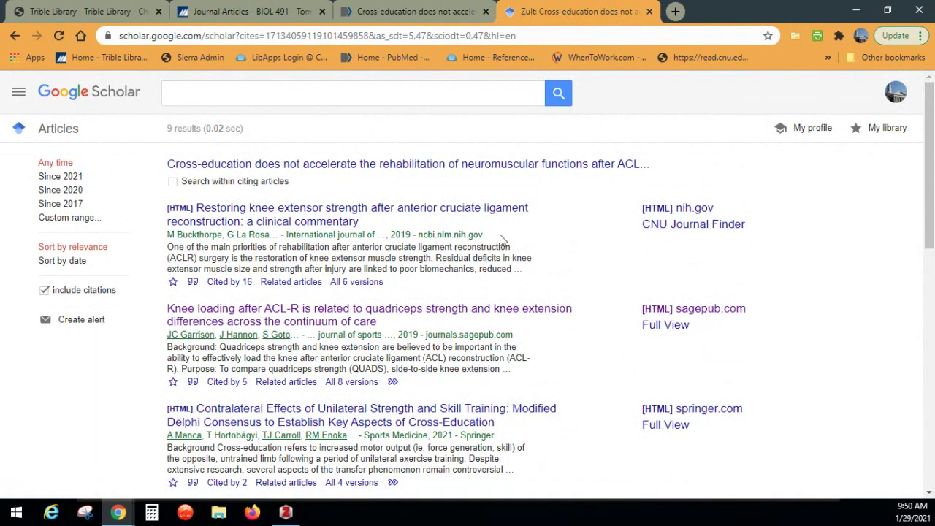
Look up "Restoring knee extensor strength after anterior cruciate ligament reconstruction" in the CNU Journal Finder and display its online access options
{"action": "left_click", "coordinate": [682, 230]}
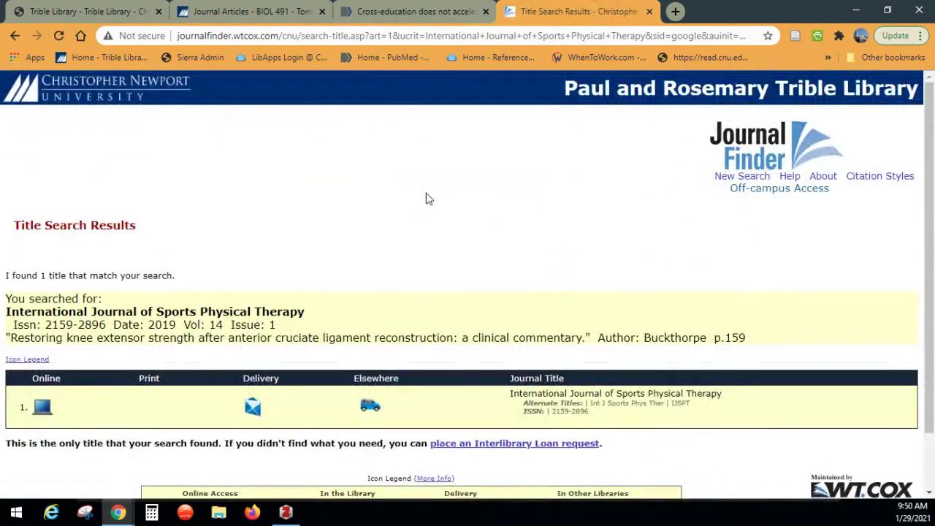
{"action": "scroll", "coordinate": [429, 199], "scroll_direction": "down", "scroll_amount": 1}
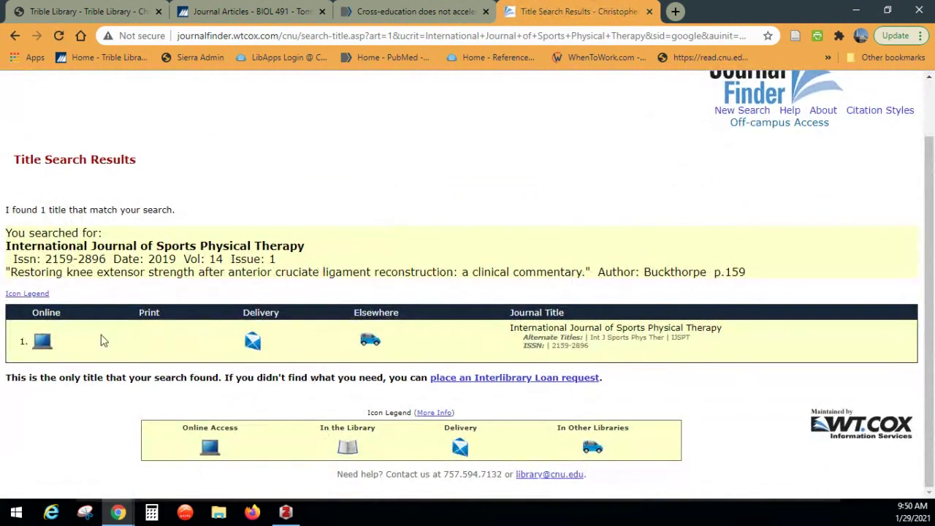
{"action": "left_click", "coordinate": [42, 341]}
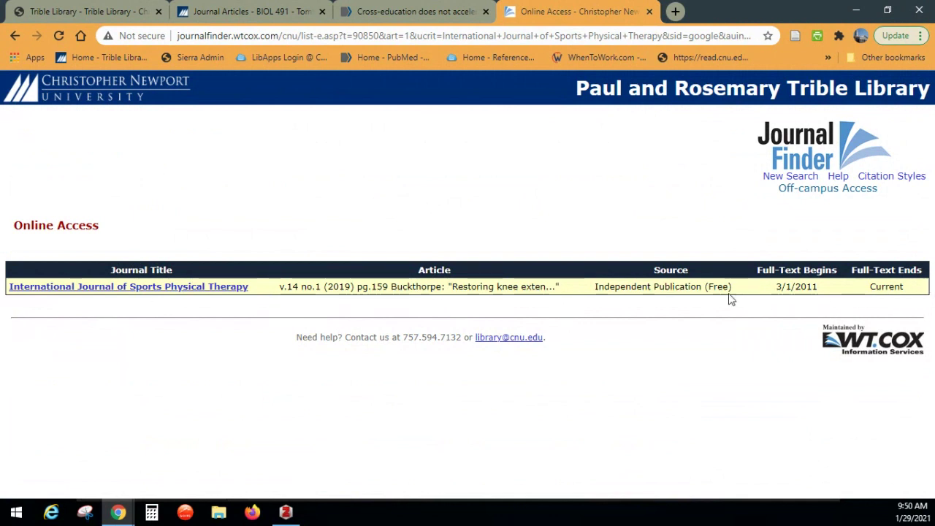
Close the Journal Finder results and the PubMed record, and return to the start of the BIOL 491 guide's Journal Articles page
{"action": "left_click", "coordinate": [649, 13]}
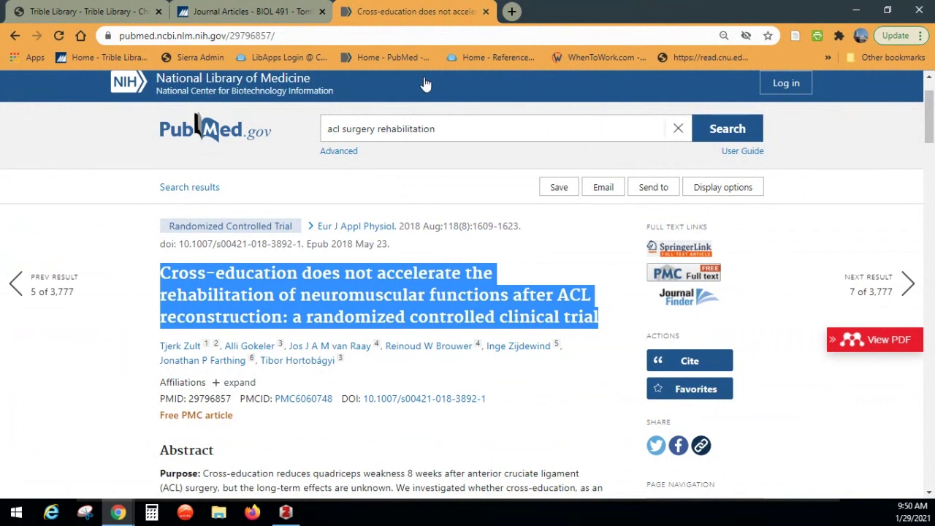
{"action": "left_click", "coordinate": [488, 13]}
{"action": "scroll", "coordinate": [358, 259], "scroll_direction": "up", "scroll_amount": 2}
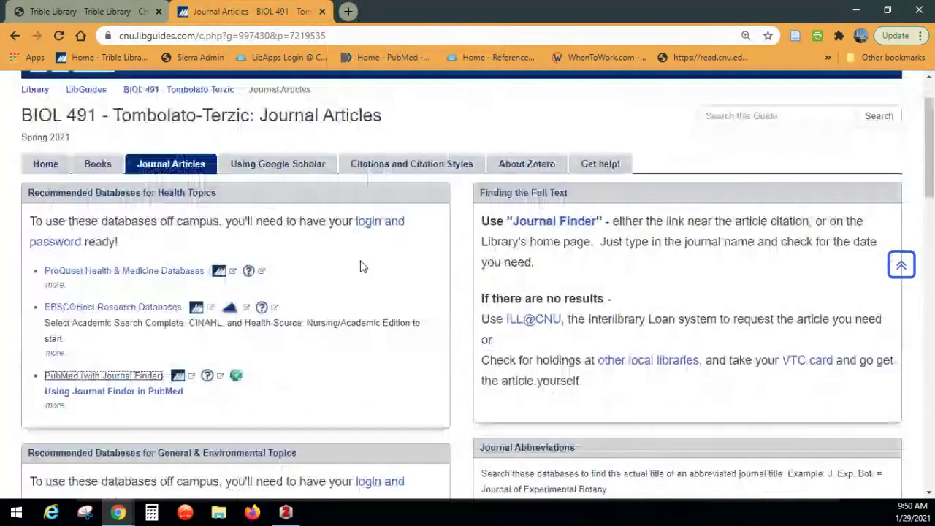
{"action": "scroll", "coordinate": [360, 266], "scroll_direction": "up", "scroll_amount": 1}
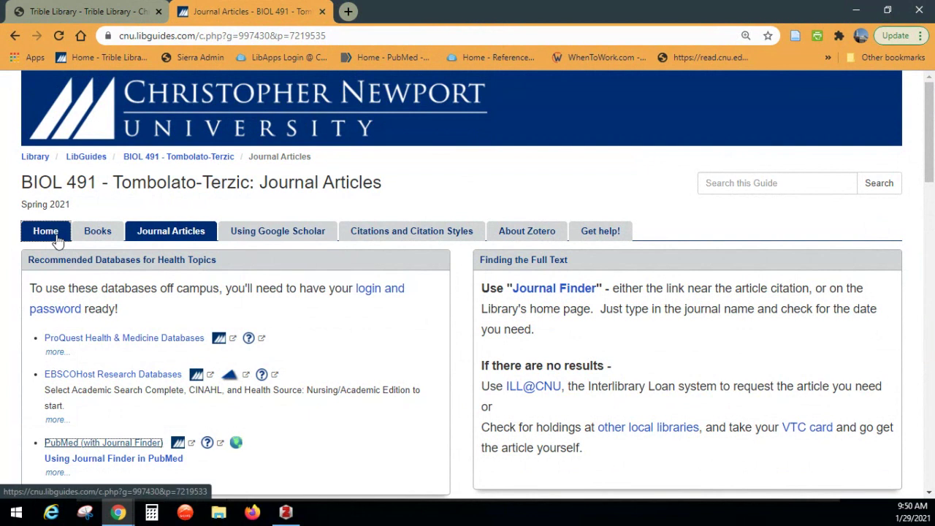
View the BIOL 491 guide's Get help! page, and display the librarian's contact details on the guide's Home page
{"action": "left_click", "coordinate": [602, 235]}
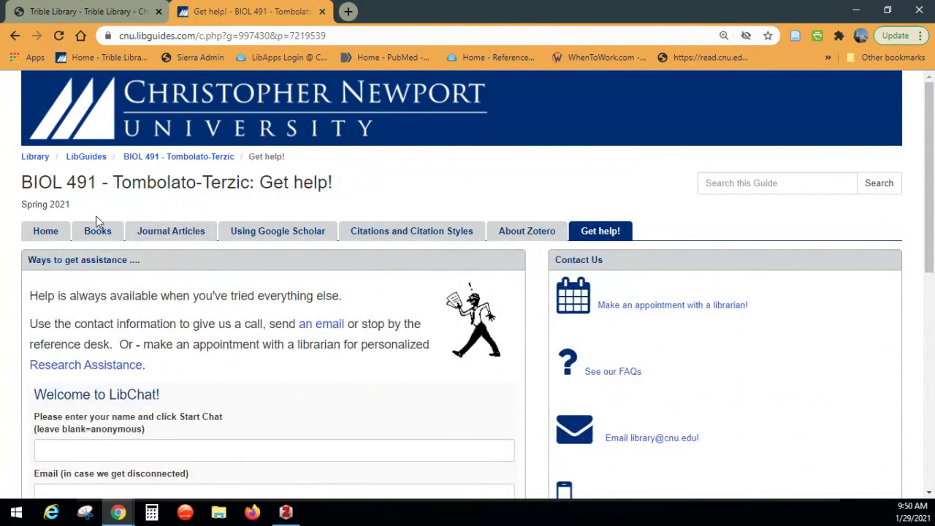
{"action": "left_click", "coordinate": [65, 232]}
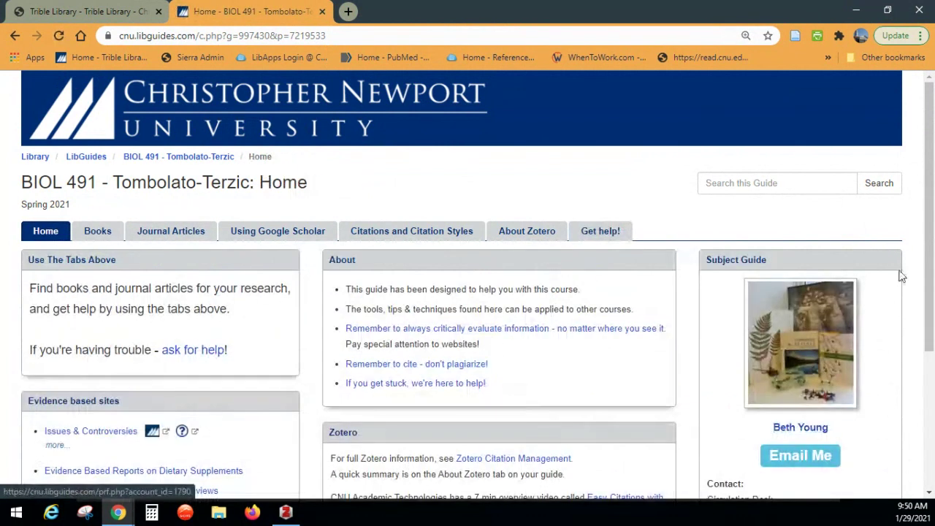
{"action": "scroll", "coordinate": [832, 466], "scroll_direction": "down", "scroll_amount": 1}
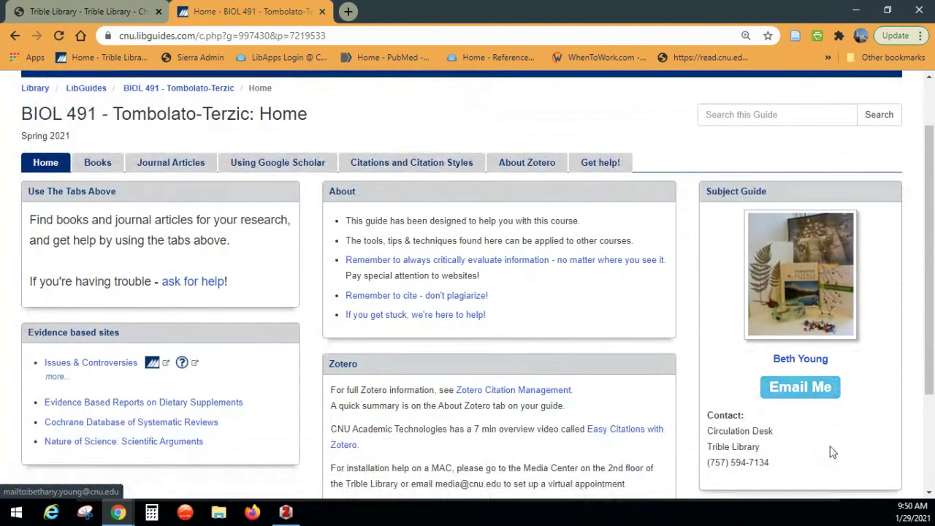